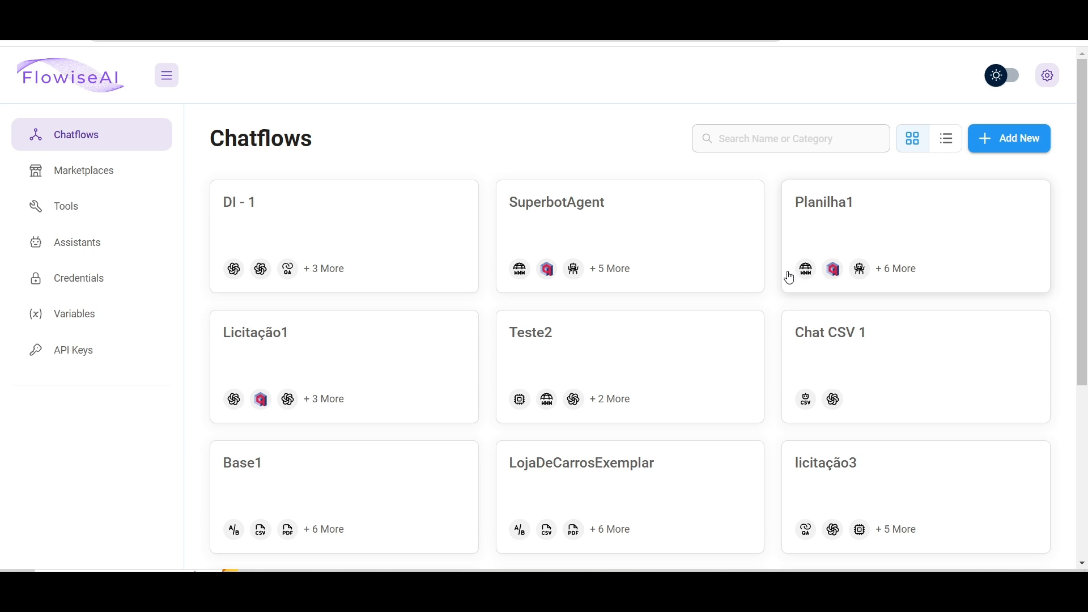
Create a new API key named bot1 on the API Keys page
{"action": "left_click", "coordinate": [73, 356]}
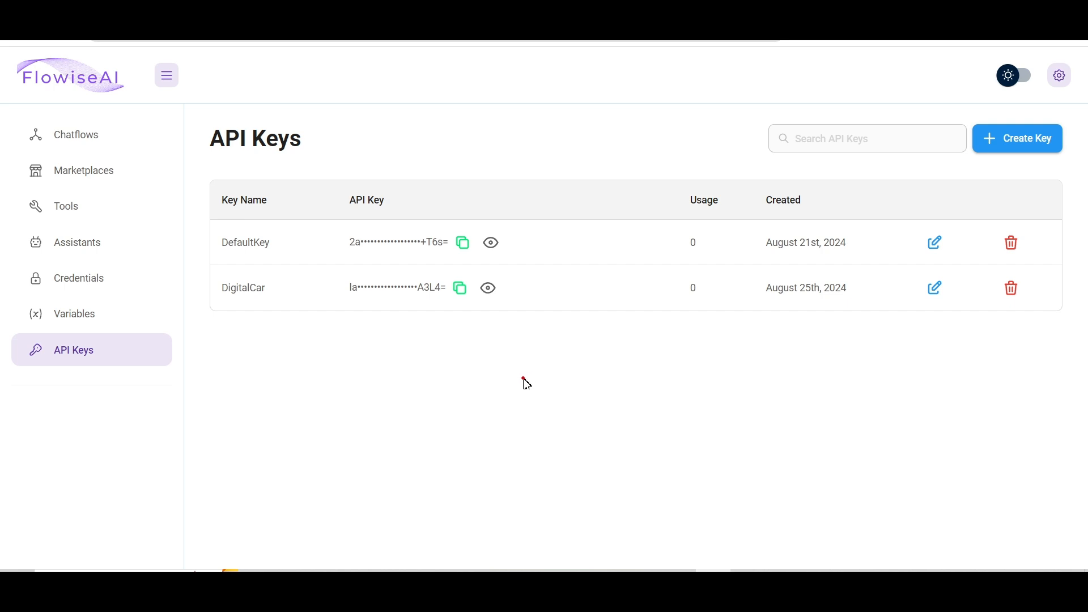
{"action": "left_click_drag", "start_coordinate": [512, 391], "coordinate": [1011, 143]}
{"action": "key", "text": "Escape"}
{"action": "left_click", "coordinate": [1008, 142]}
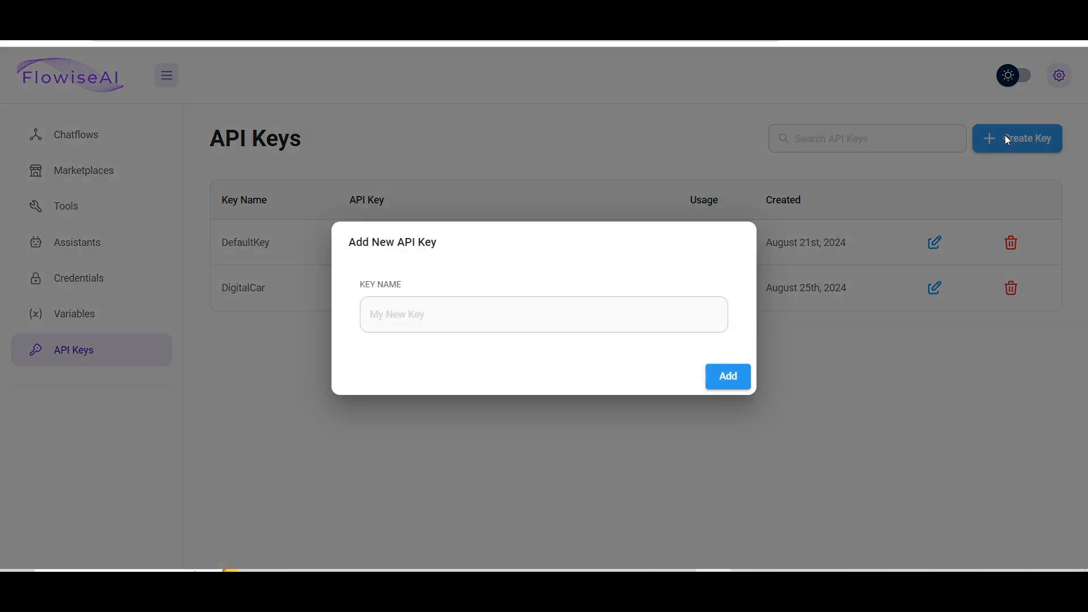
{"action": "left_click", "coordinate": [434, 318]}
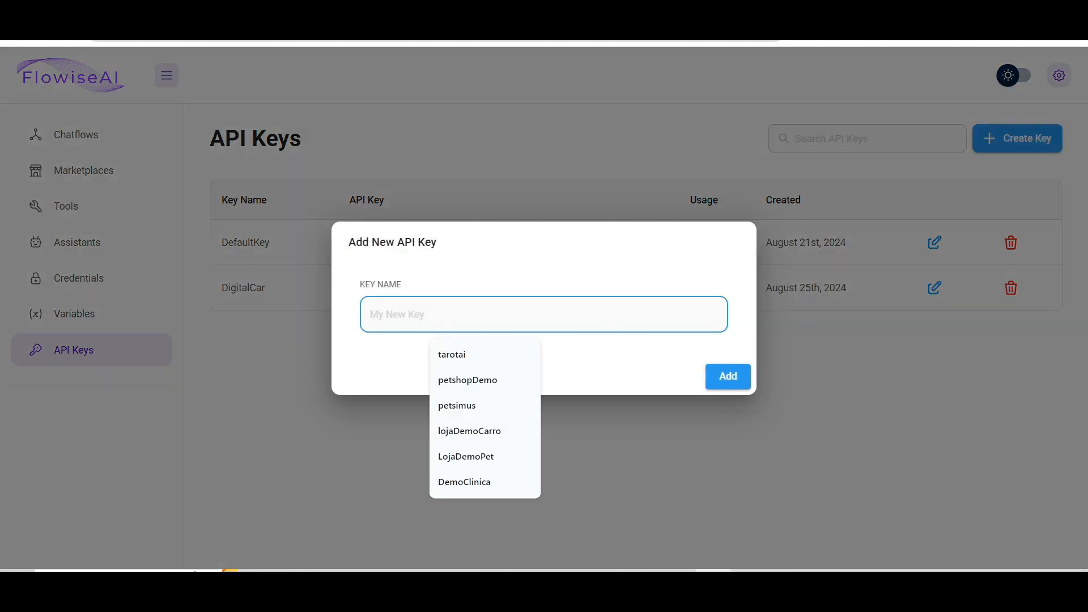
{"action": "type", "text": "bot1"}
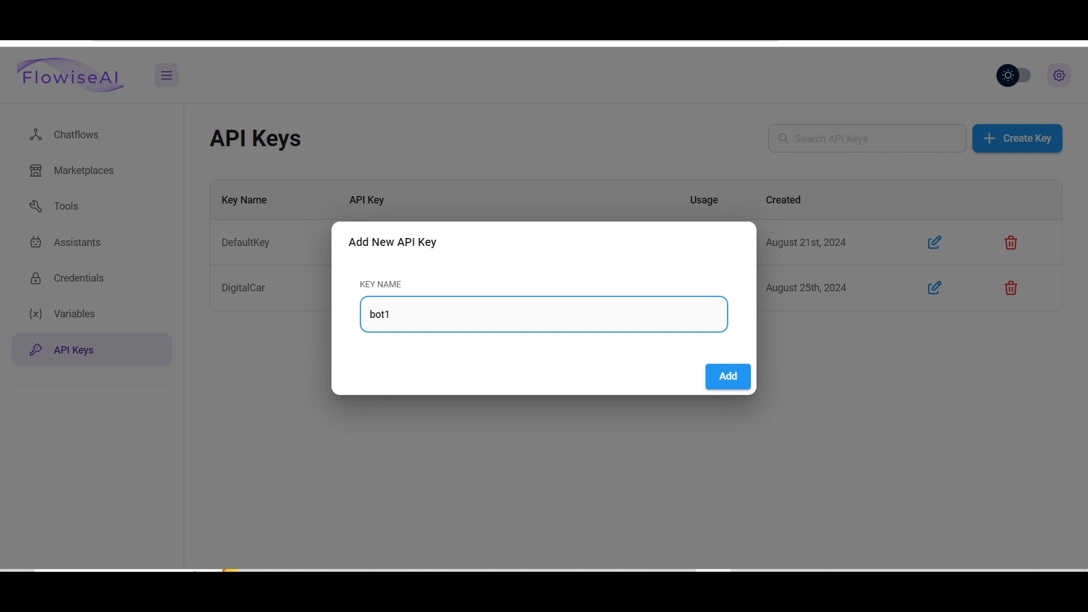
{"action": "left_click", "coordinate": [739, 380]}
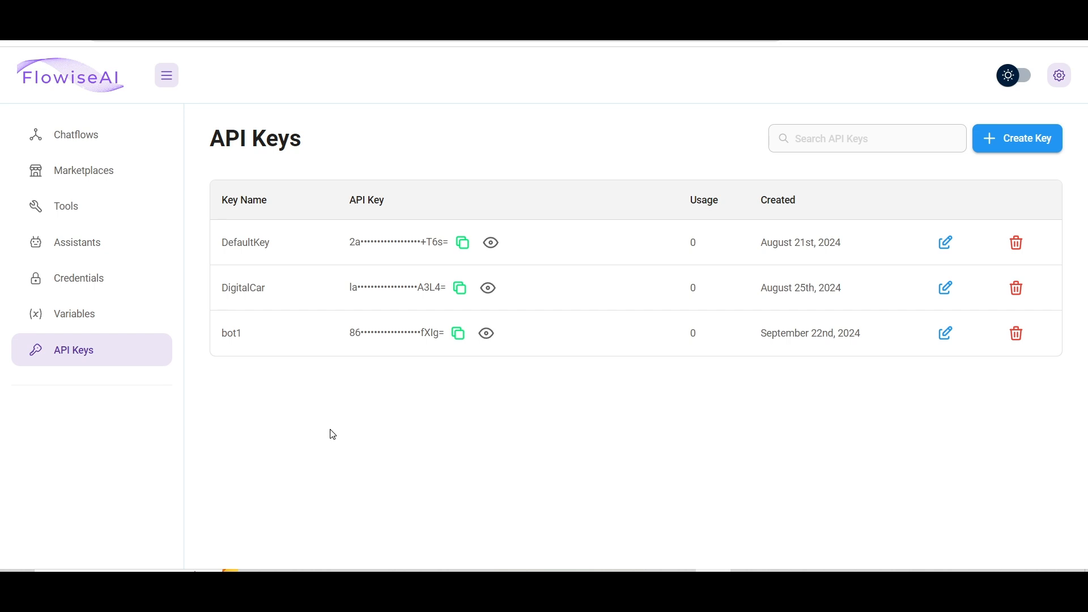
View the Variables page and look through the available types for a new credential
{"action": "left_click", "coordinate": [67, 316]}
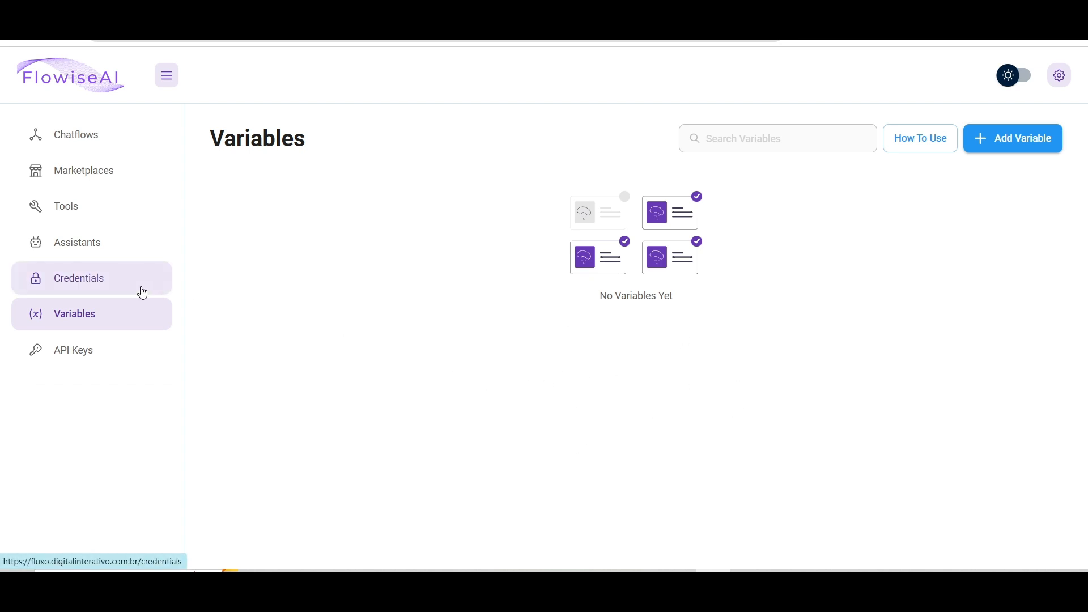
{"action": "left_click", "coordinate": [142, 293]}
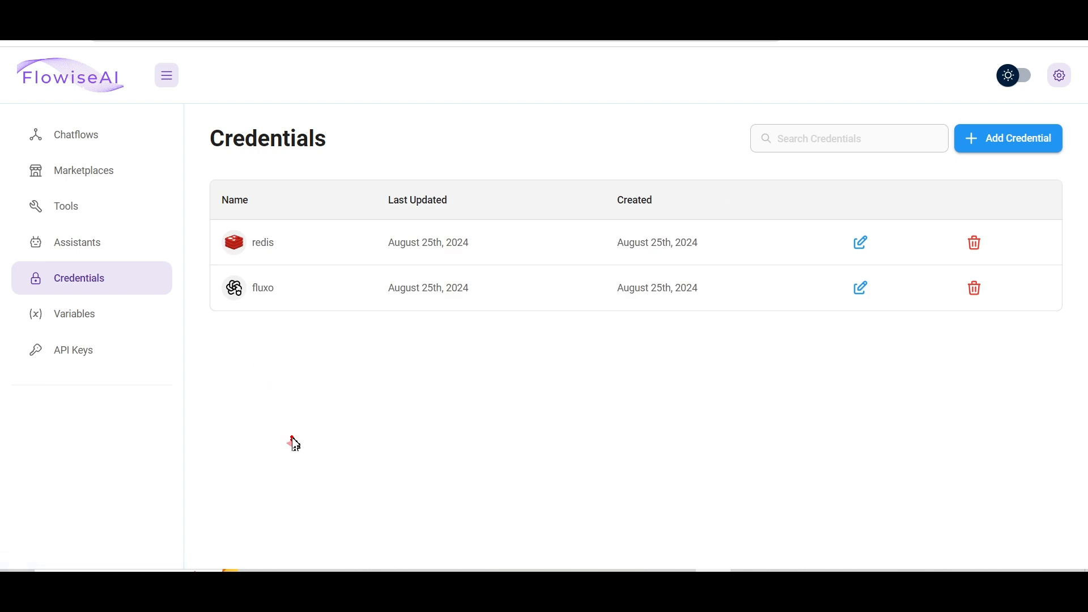
{"action": "mouse_move", "coordinate": [291, 441]}
{"action": "left_mouse_down"}
{"action": "mouse_move", "coordinate": [238, 254]}
{"action": "mouse_move", "coordinate": [816, 259]}
{"action": "mouse_move", "coordinate": [253, 258]}
{"action": "mouse_move", "coordinate": [295, 299]}
{"action": "mouse_move", "coordinate": [235, 290]}
{"action": "mouse_move", "coordinate": [249, 299]}
{"action": "mouse_move", "coordinate": [220, 313]}
{"action": "mouse_move", "coordinate": [260, 350]}
{"action": "mouse_move", "coordinate": [879, 193]}
{"action": "mouse_move", "coordinate": [1001, 140]}
{"action": "left_mouse_up"}
{"action": "left_click", "coordinate": [1002, 139]}
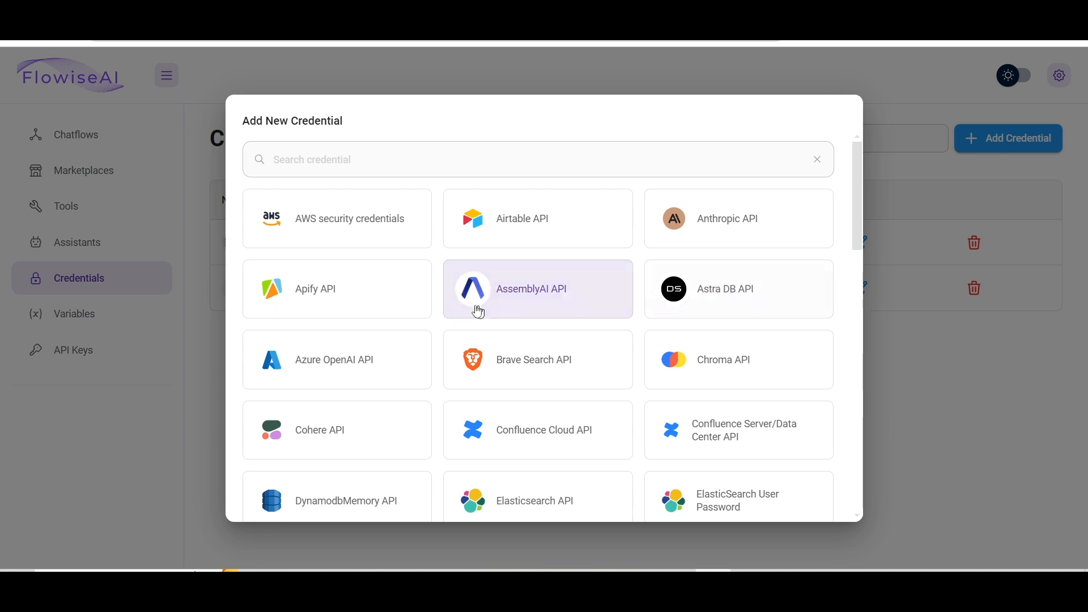
{"action": "scroll", "coordinate": [479, 312], "scroll_direction": "down", "scroll_amount": 10}
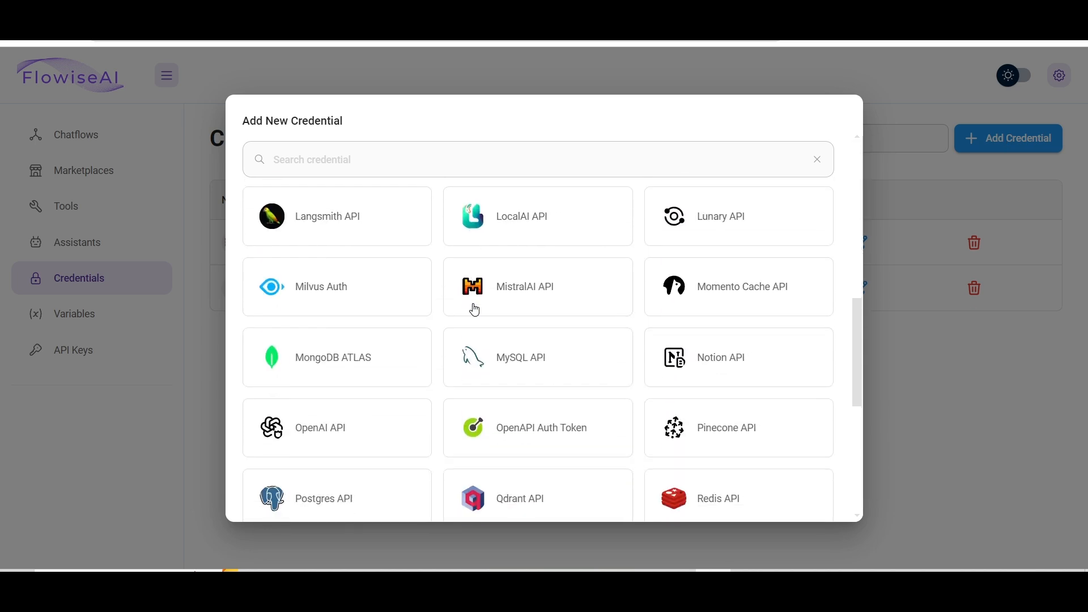
{"action": "scroll", "coordinate": [475, 310], "scroll_direction": "down", "scroll_amount": 7}
{"action": "scroll", "coordinate": [475, 309], "scroll_direction": "up", "scroll_amount": 10}
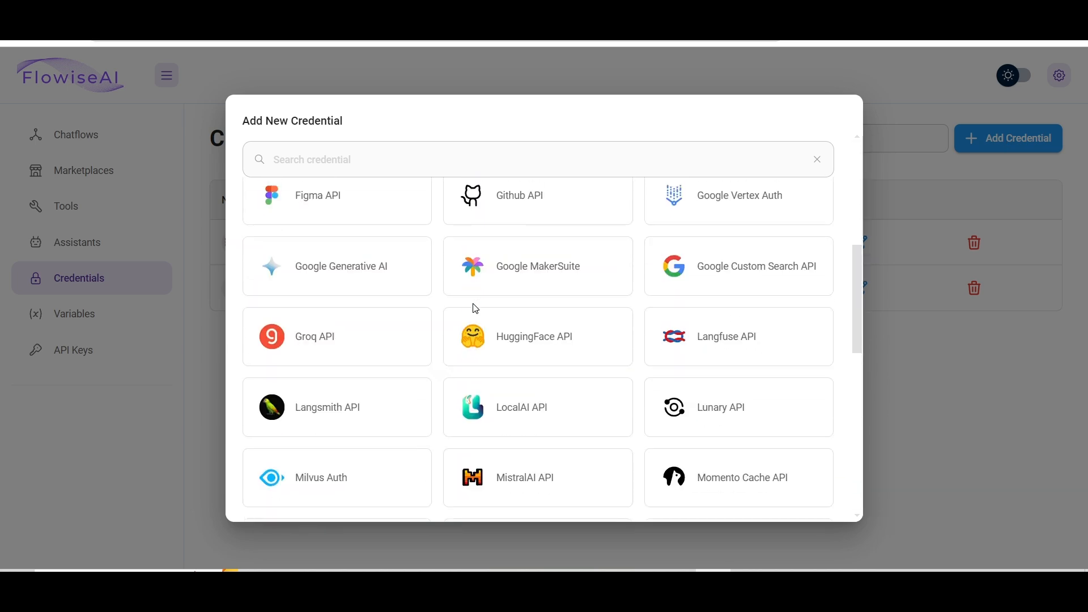
{"action": "scroll", "coordinate": [476, 308], "scroll_direction": "up", "scroll_amount": 6}
Search the credential types for "op" and open the OpenAI API credential form
{"action": "left_click", "coordinate": [433, 164]}
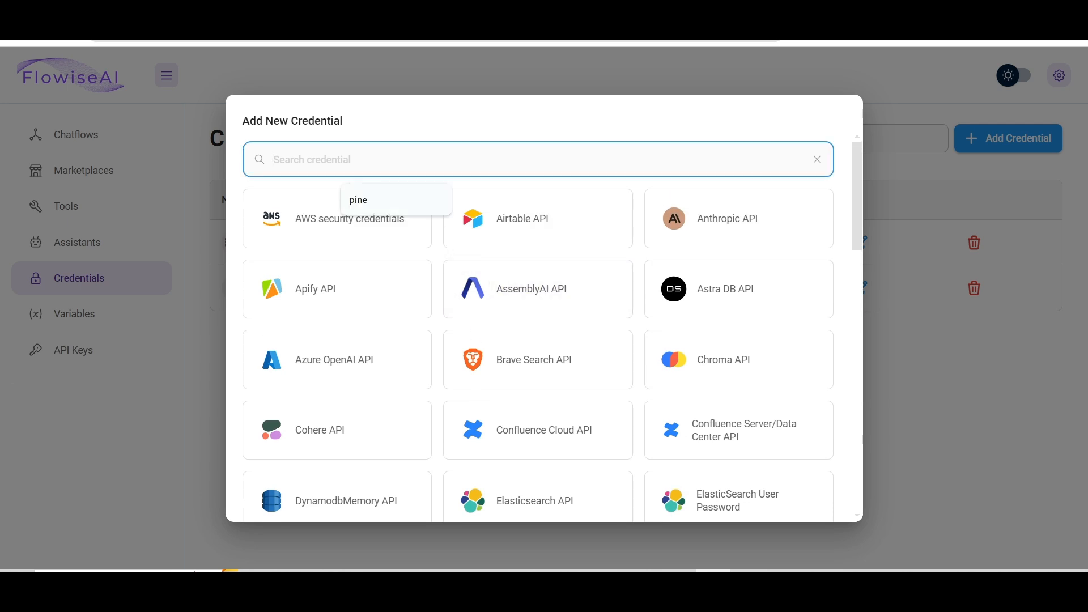
{"action": "type", "text": "op"}
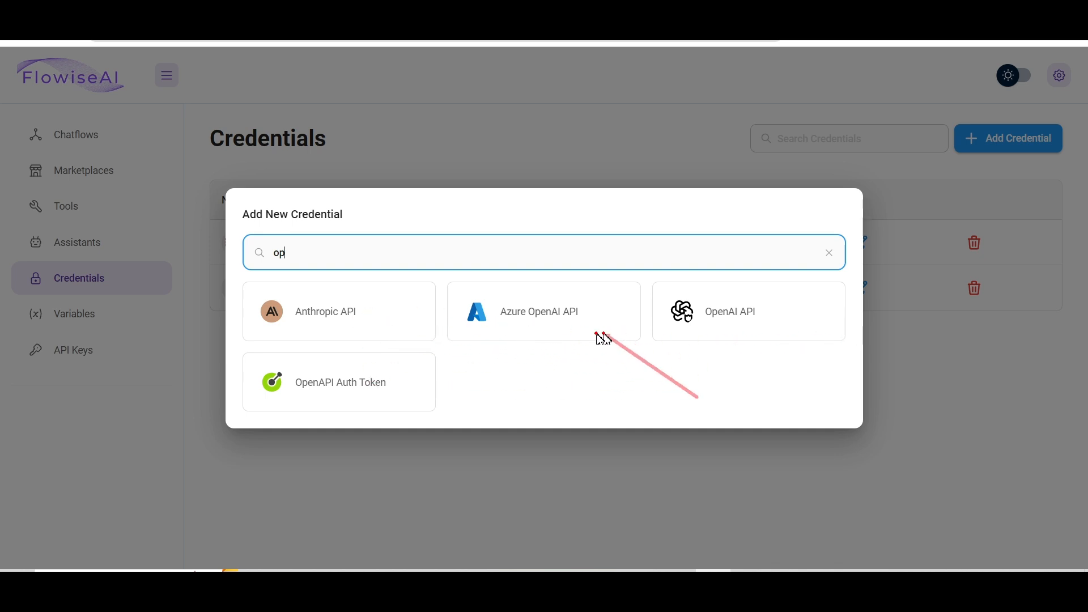
{"action": "left_click", "coordinate": [728, 323]}
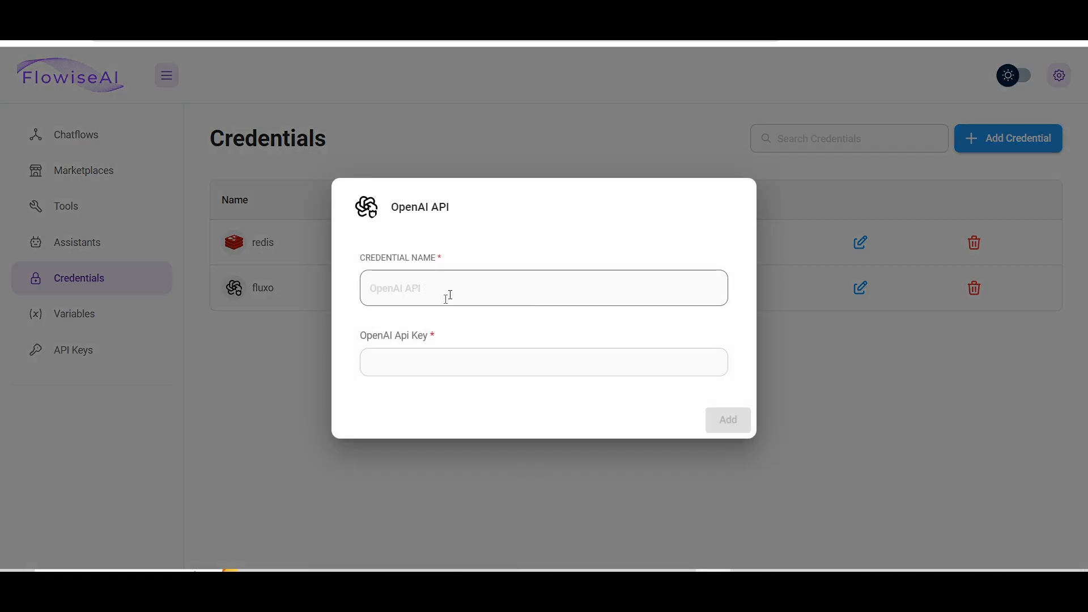
{"action": "left_click", "coordinate": [422, 297]}
{"action": "left_click", "coordinate": [402, 355]}
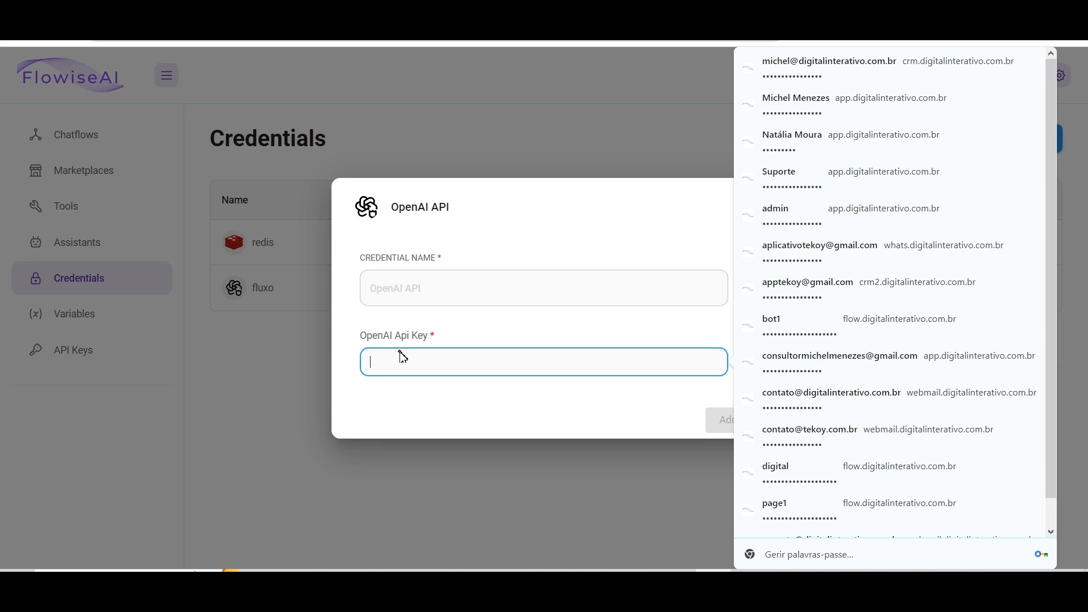
{"action": "mouse_move", "coordinate": [398, 353]}
{"action": "left_mouse_down"}
{"action": "mouse_move", "coordinate": [529, 145]}
{"action": "mouse_move", "coordinate": [432, 41]}
{"action": "left_mouse_up"}
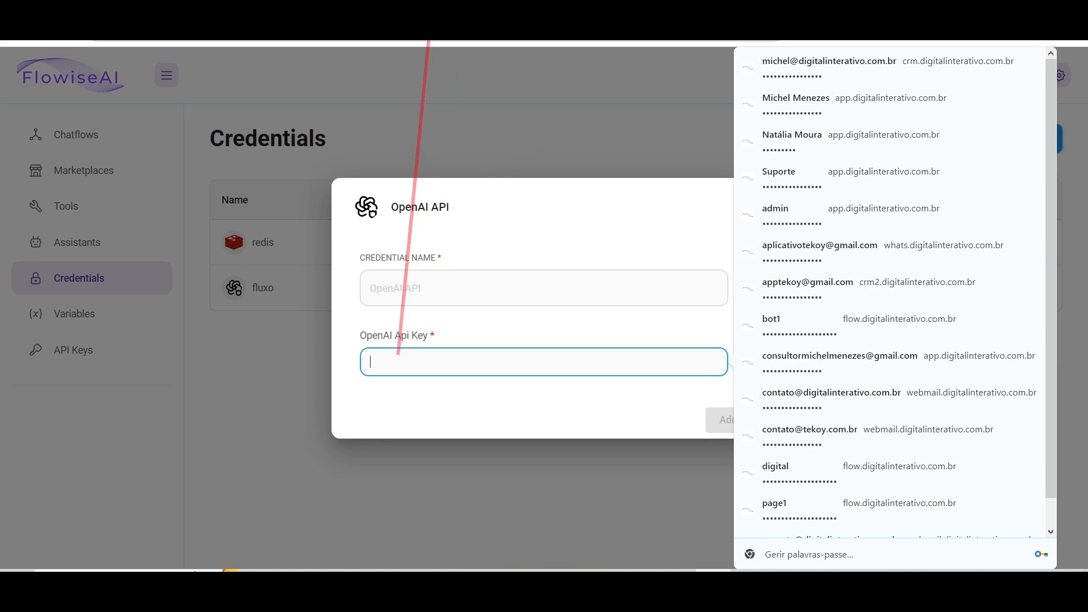
Switch to the OpenAI platform's API keys page, generate a secret key named bot1, and copy it
{"action": "left_click", "coordinate": [434, 10]}
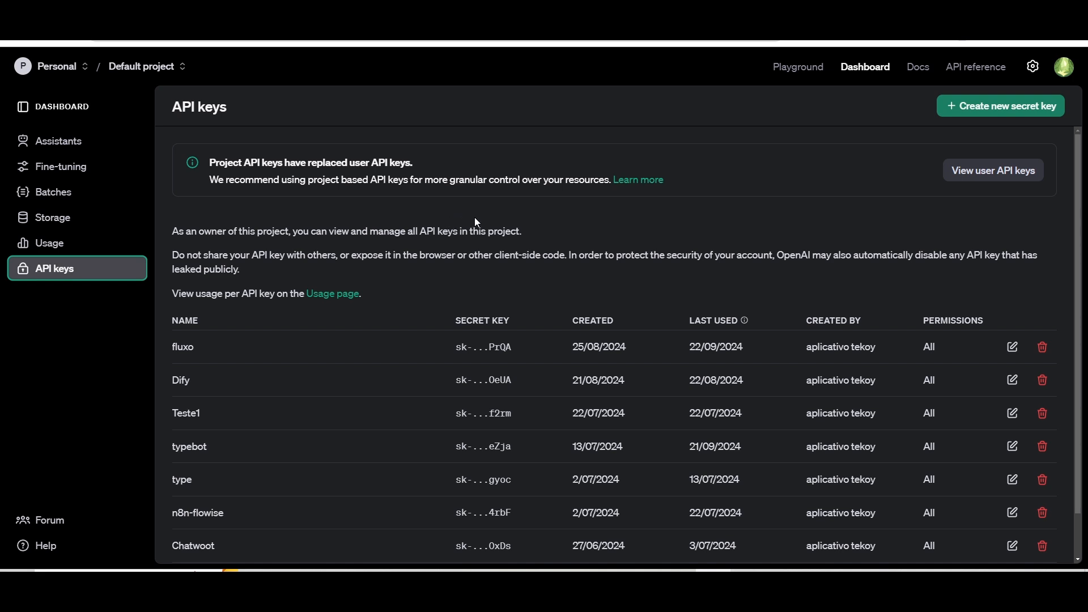
{"action": "key", "text": "ctrl+2"}
{"action": "left_click_drag", "start_coordinate": [515, 232], "coordinate": [69, 242]}
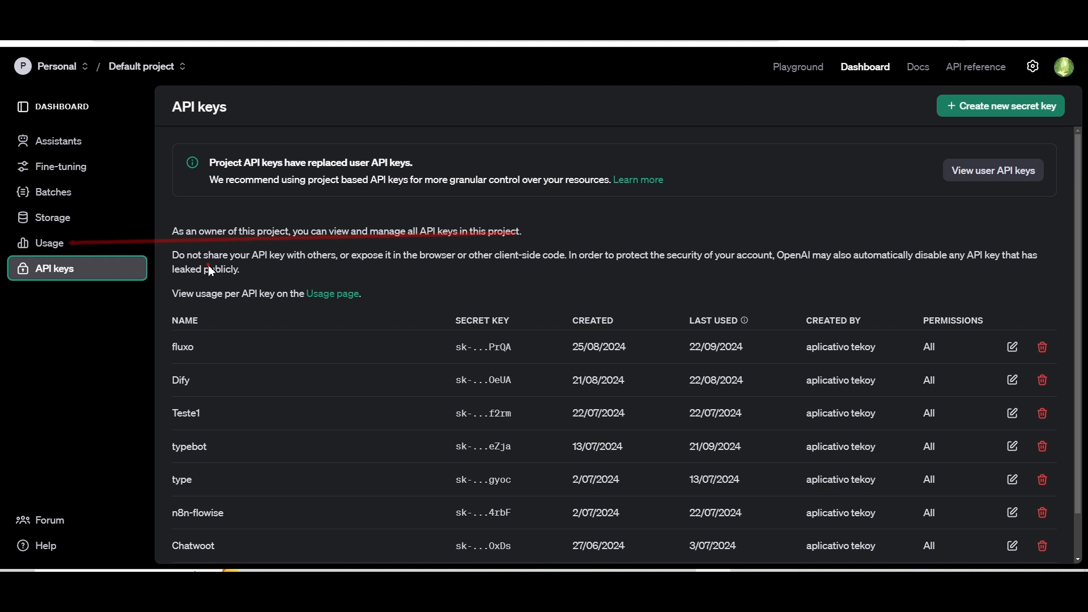
{"action": "key", "text": "Escape"}
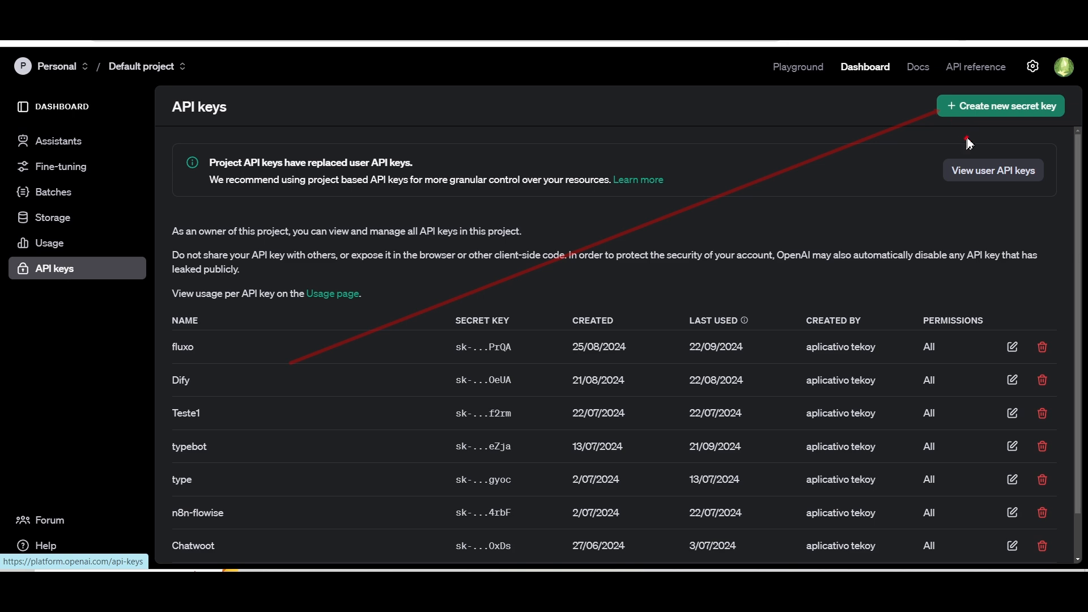
{"action": "left_click", "coordinate": [990, 108]}
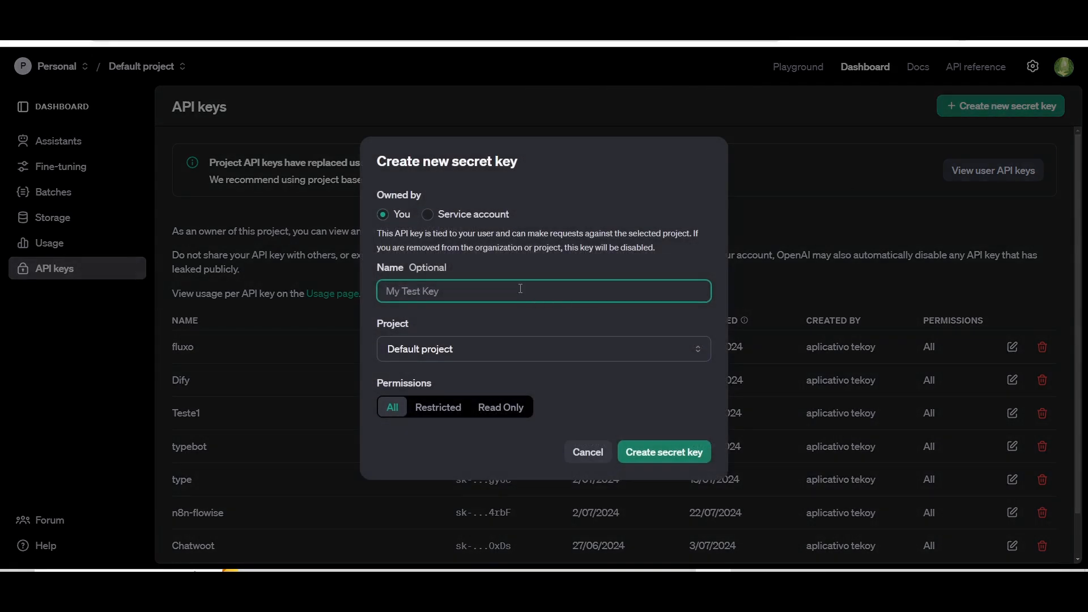
{"action": "type", "text": "bot1"}
{"action": "left_click", "coordinate": [668, 452]}
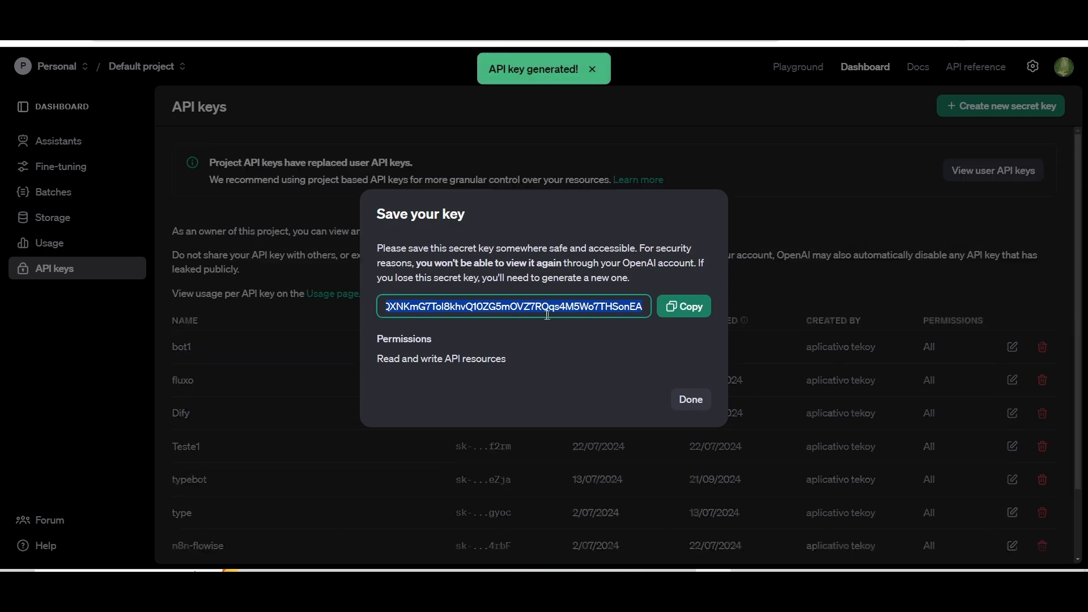
{"action": "left_click", "coordinate": [696, 308]}
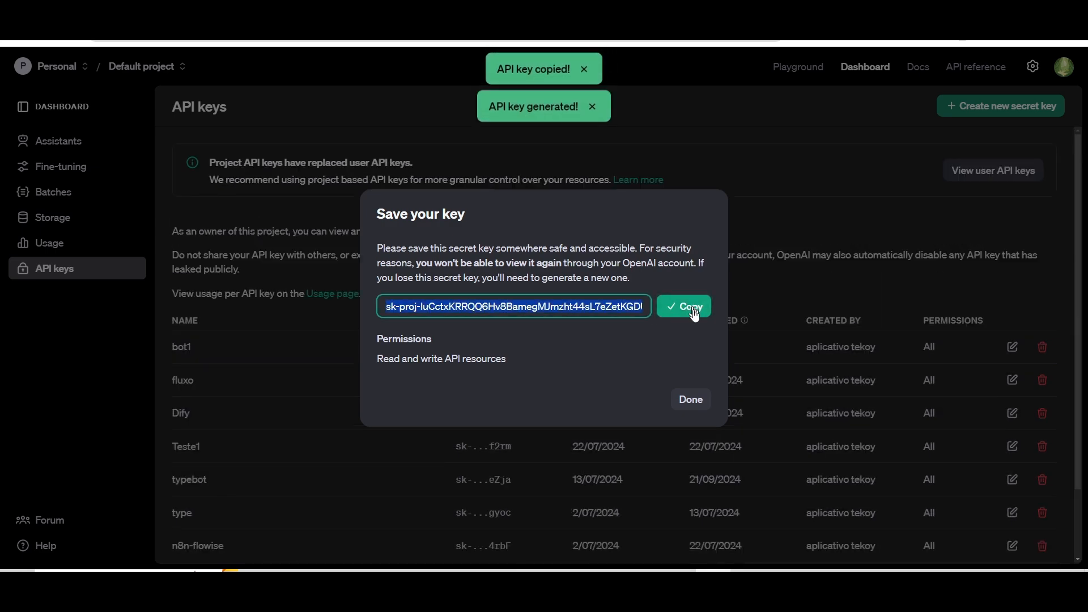
{"action": "left_click", "coordinate": [692, 400]}
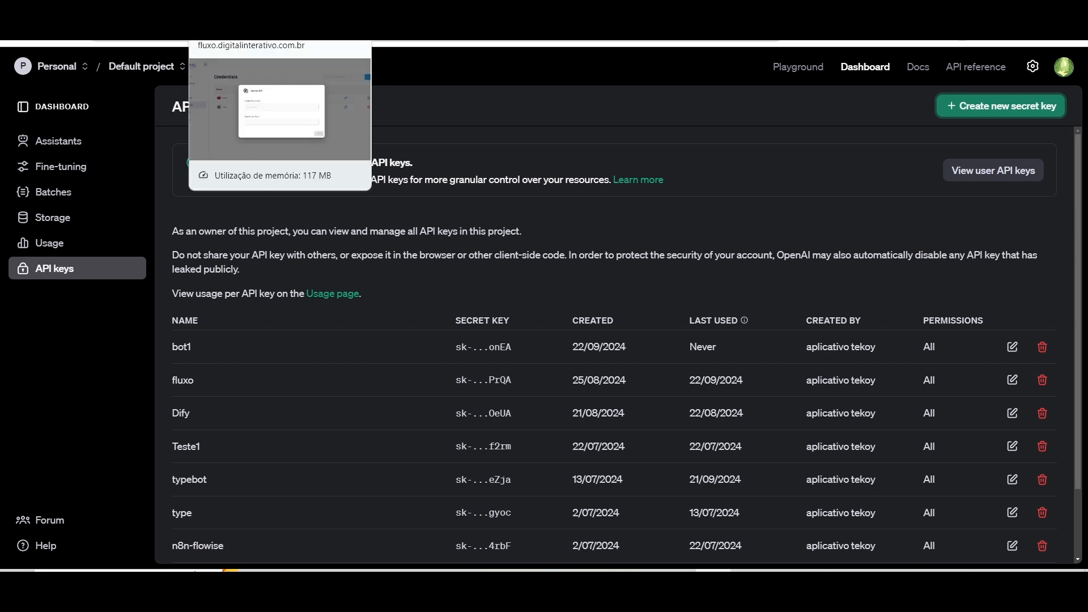
Paste the API key into Flowise's OpenAI credential form without adding it, and delete the bot1 secret key on the OpenAI platform
{"action": "left_click", "coordinate": [243, 12]}
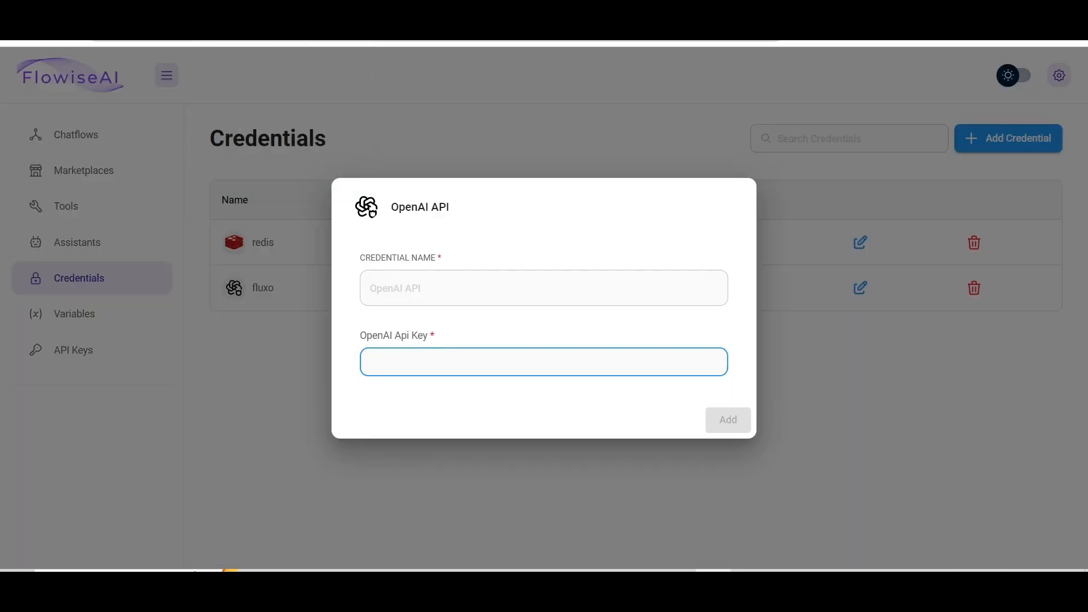
{"action": "key", "text": "ctrl+v"}
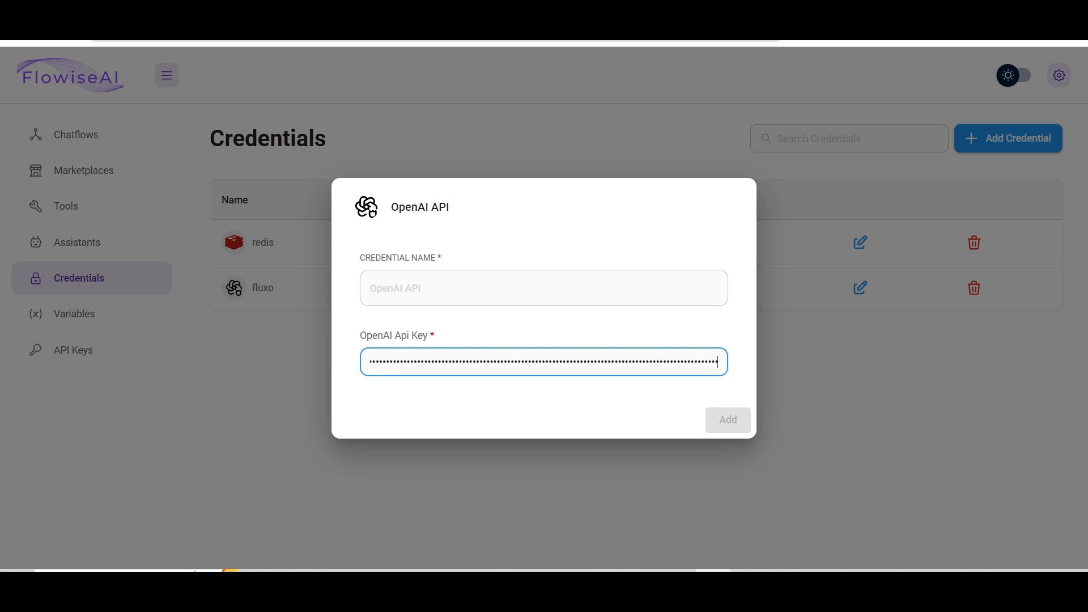
{"action": "left_click", "coordinate": [776, 369]}
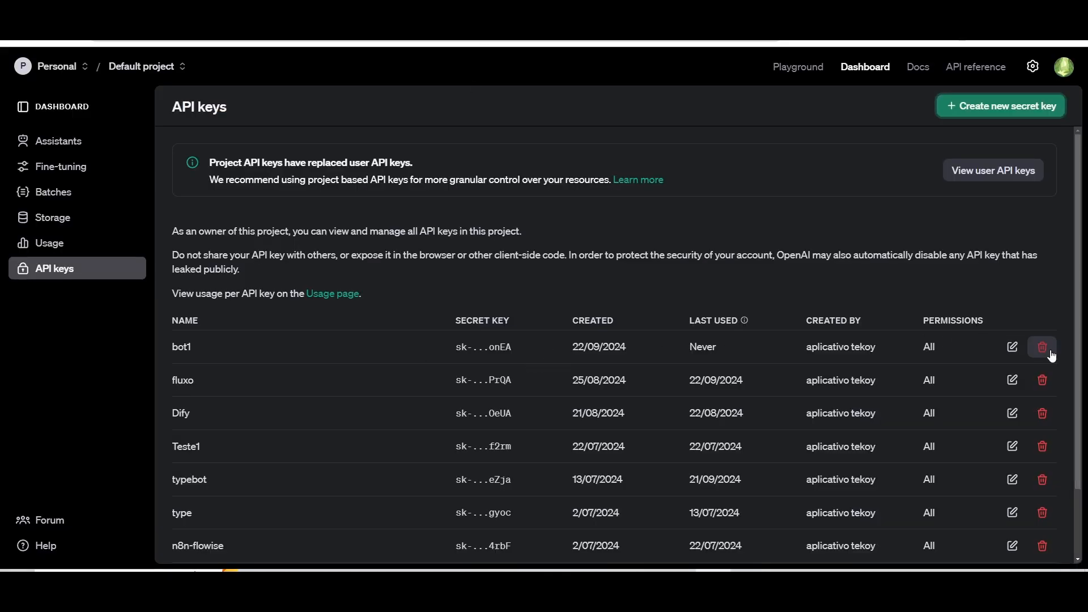
{"action": "left_click", "coordinate": [1050, 354]}
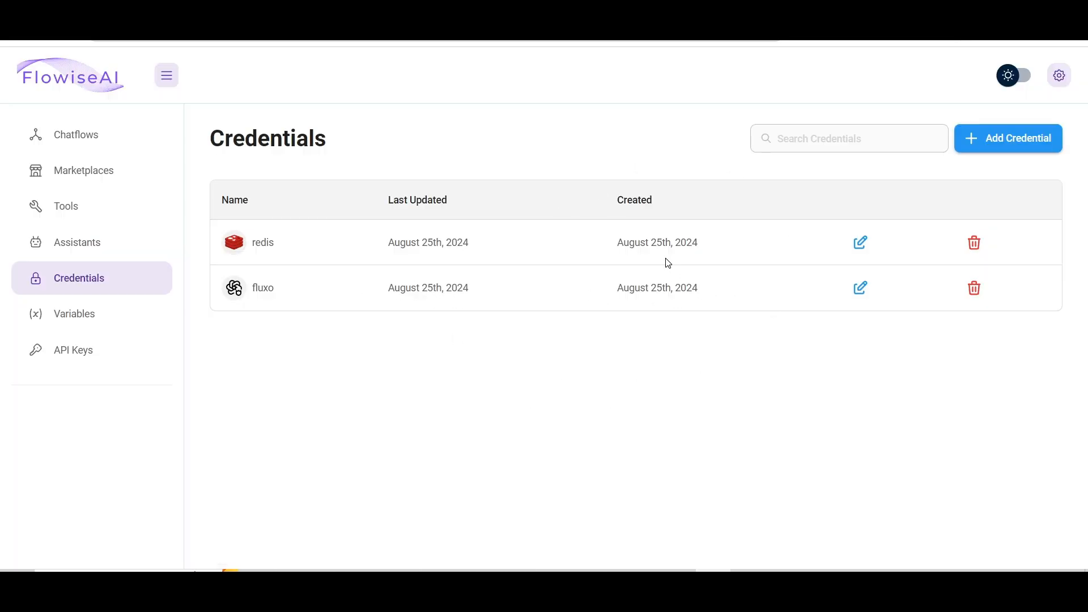
View the Assistants page, declining the browser's password update, and the Tools page
{"action": "left_click_drag", "start_coordinate": [557, 359], "coordinate": [119, 246]}
{"action": "left_click", "coordinate": [97, 242]}
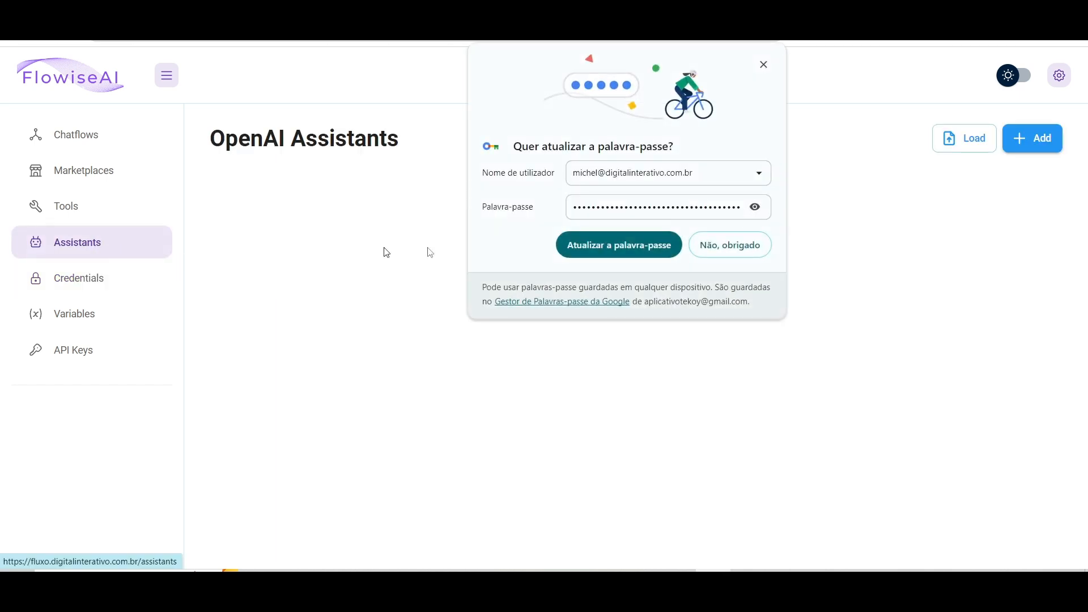
{"action": "left_click", "coordinate": [721, 247]}
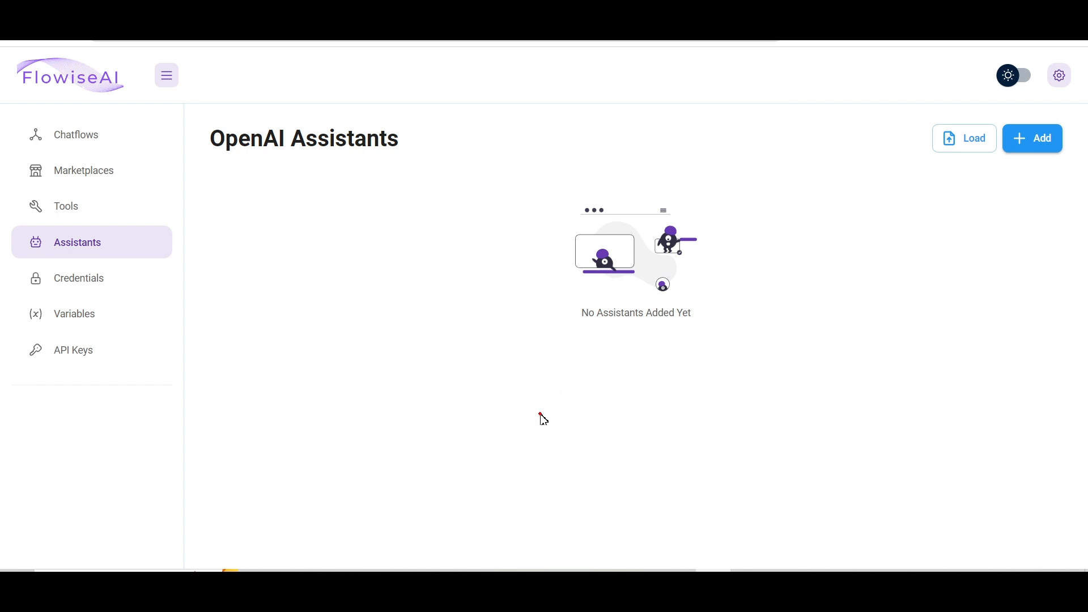
{"action": "left_click_drag", "start_coordinate": [542, 415], "coordinate": [147, 231]}
{"action": "left_click", "coordinate": [81, 212]}
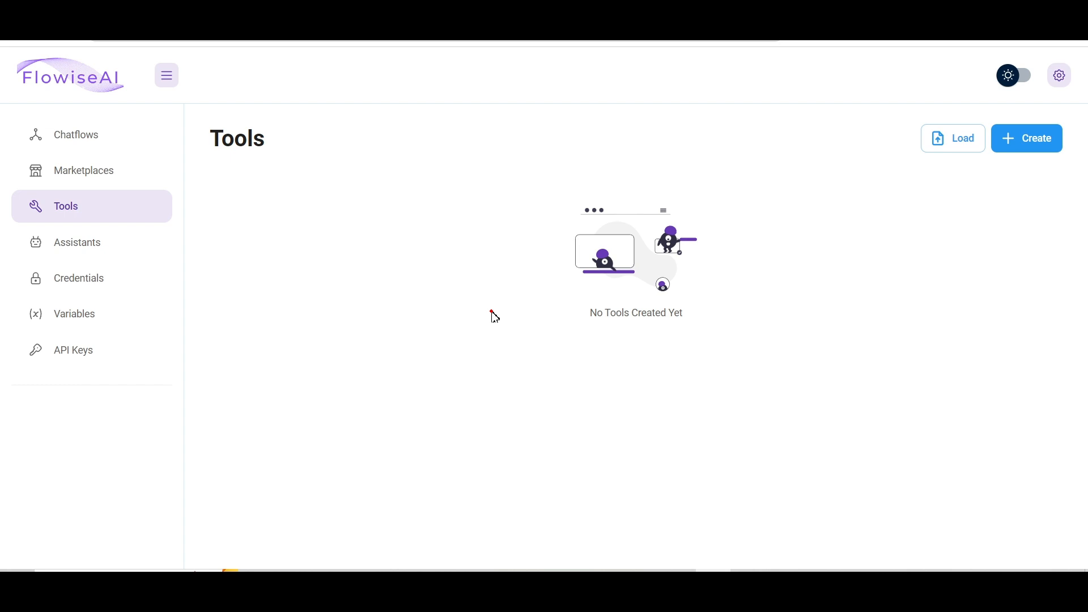
Browse the ready-made flow and tool templates in the Marketplace
{"action": "left_click", "coordinate": [86, 178]}
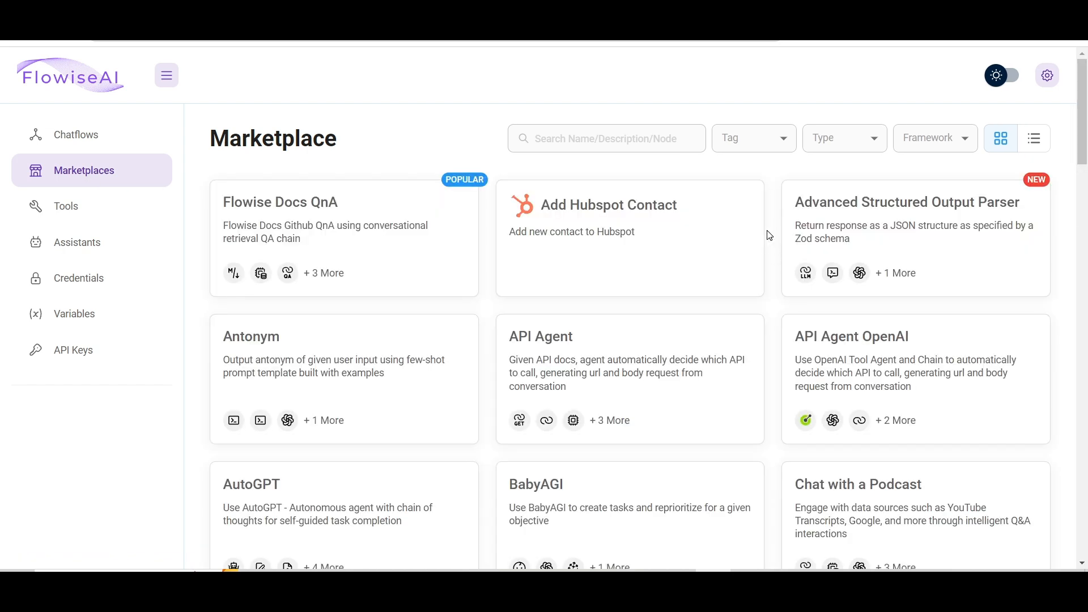
{"action": "scroll", "coordinate": [769, 235], "scroll_direction": "down", "scroll_amount": 3}
{"action": "scroll", "coordinate": [769, 235], "scroll_direction": "down", "scroll_amount": 3}
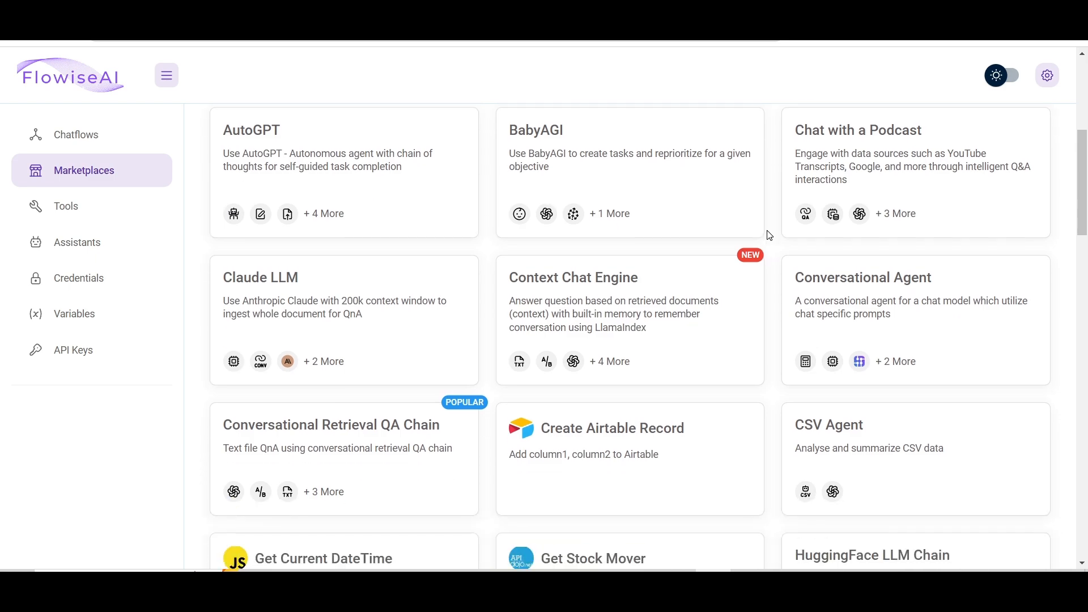
{"action": "scroll", "coordinate": [769, 236], "scroll_direction": "down", "scroll_amount": 8}
{"action": "scroll", "coordinate": [769, 235], "scroll_direction": "up", "scroll_amount": 4}
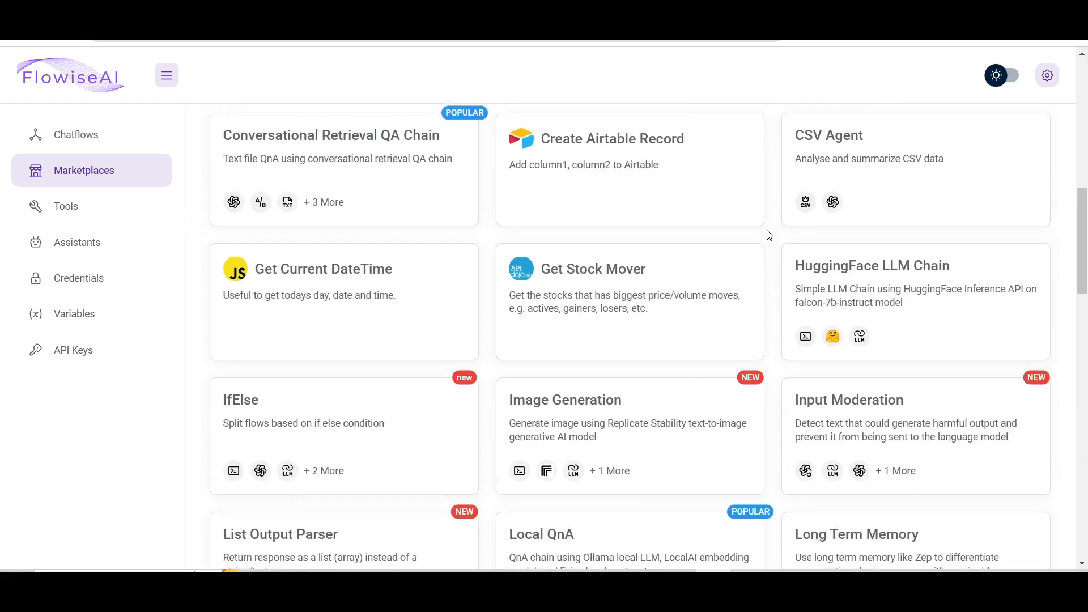
{"action": "scroll", "coordinate": [769, 235], "scroll_direction": "up", "scroll_amount": 8}
{"action": "left_click_drag", "start_coordinate": [776, 327], "coordinate": [92, 135]}
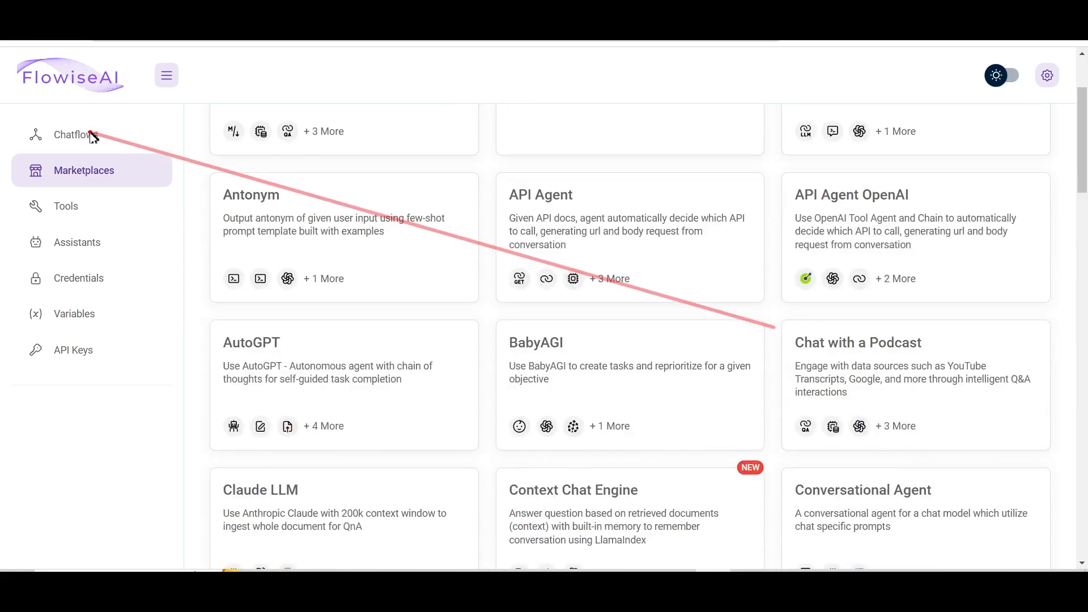
Return to the Chatflows page and look through the existing chatflows
{"action": "left_click", "coordinate": [87, 143]}
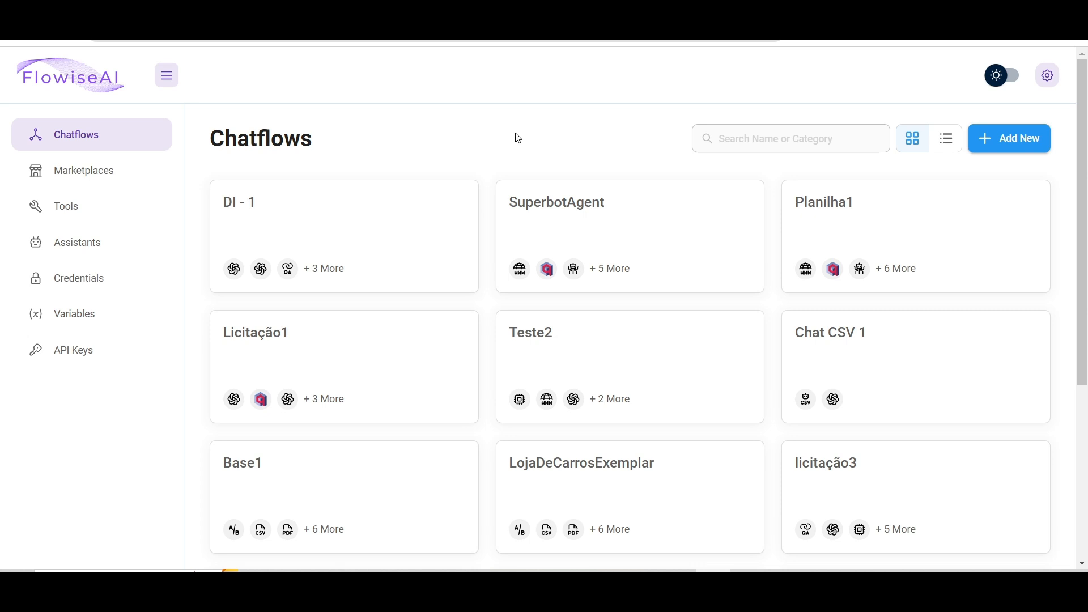
{"action": "scroll", "coordinate": [509, 136], "scroll_direction": "down", "scroll_amount": 3}
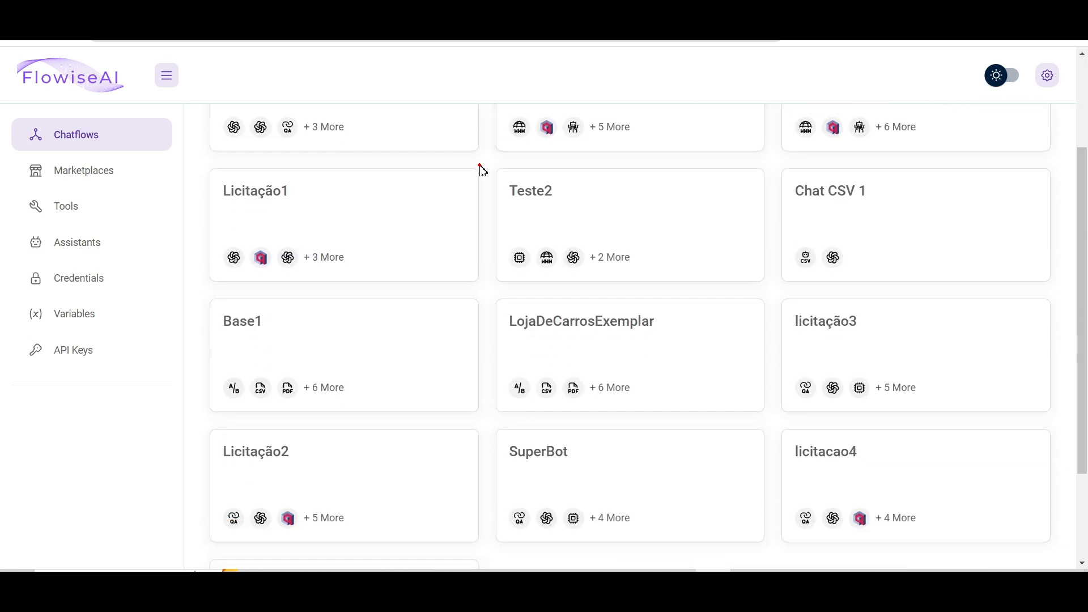
Open the LojaDeCarrosExemplar chatflow to examine its connected nodes, and return to the chatflow list
{"action": "mouse_move", "coordinate": [480, 165]}
{"action": "left_mouse_down"}
{"action": "mouse_move", "coordinate": [556, 324]}
{"action": "mouse_move", "coordinate": [600, 339]}
{"action": "left_mouse_up"}
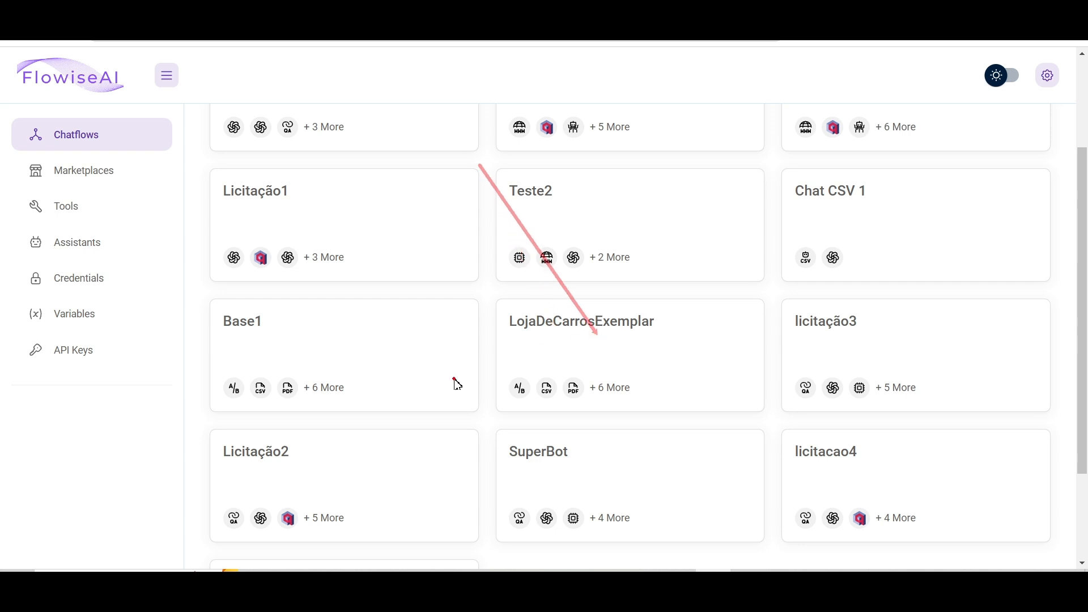
{"action": "left_click", "coordinate": [636, 355]}
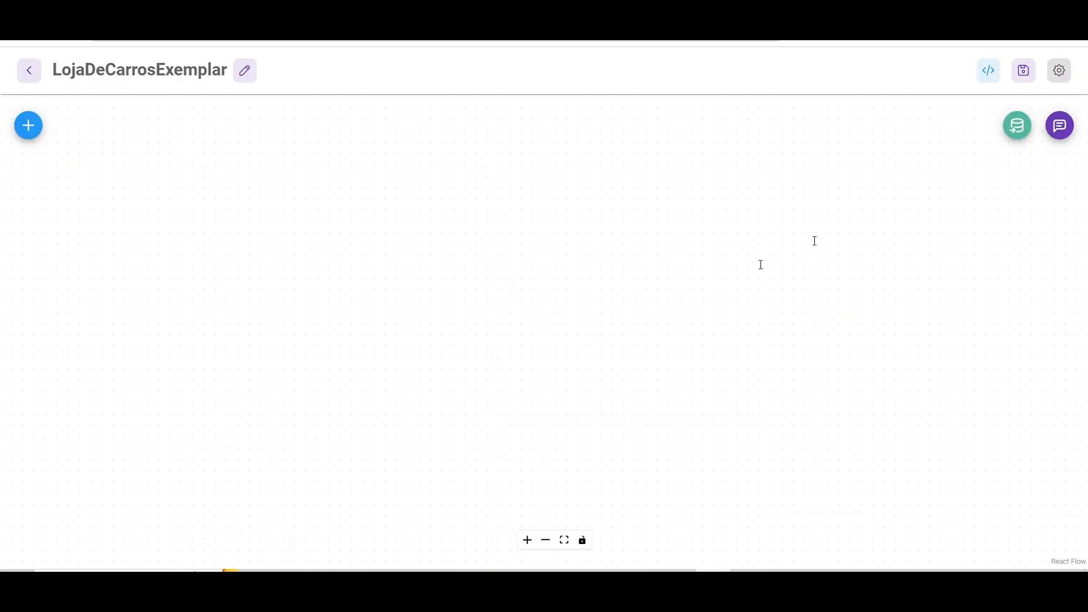
{"action": "left_click_drag", "start_coordinate": [809, 185], "coordinate": [854, 178]}
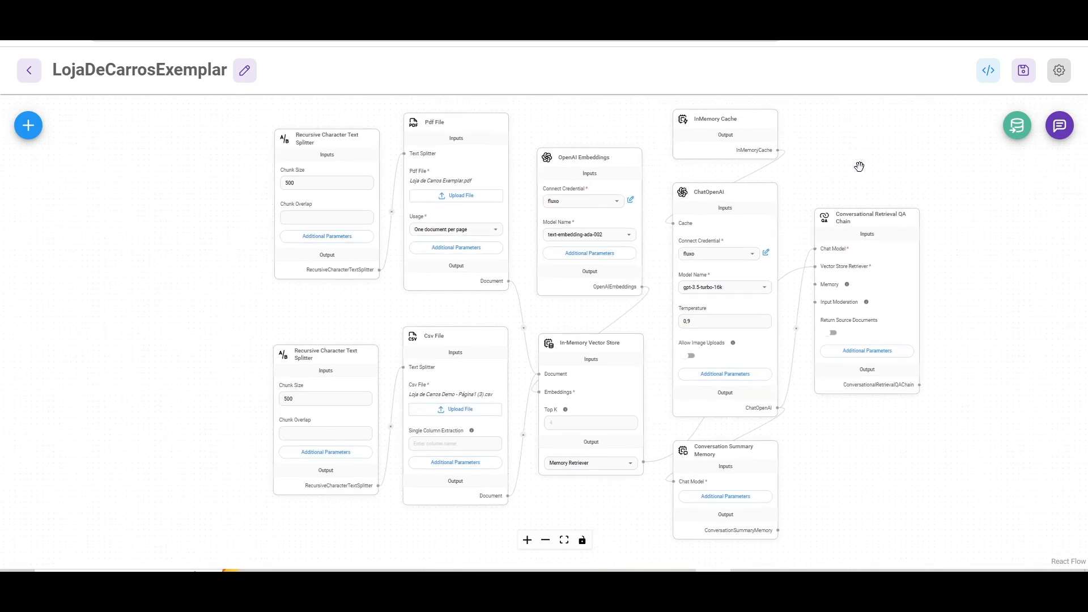
{"action": "left_click_drag", "start_coordinate": [859, 166], "coordinate": [794, 169]}
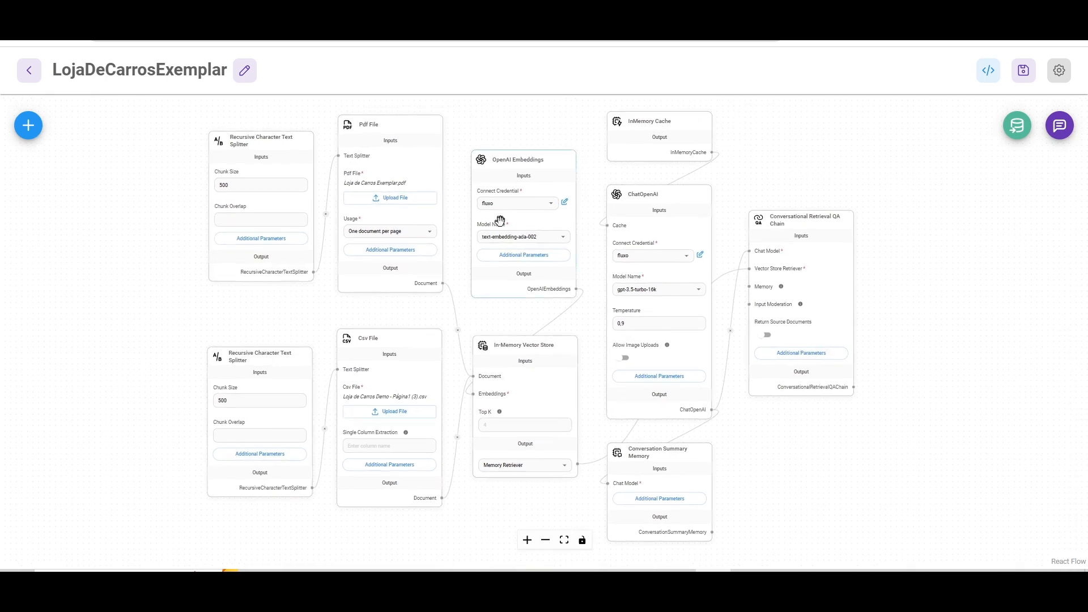
{"action": "left_click_drag", "start_coordinate": [759, 175], "coordinate": [841, 172]}
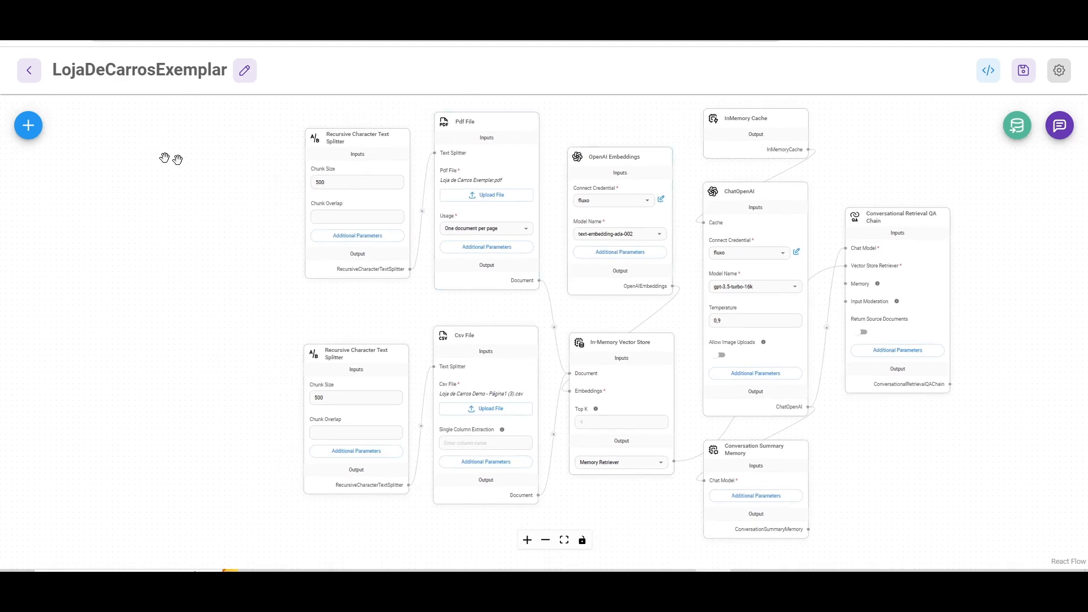
{"action": "left_click", "coordinate": [29, 71]}
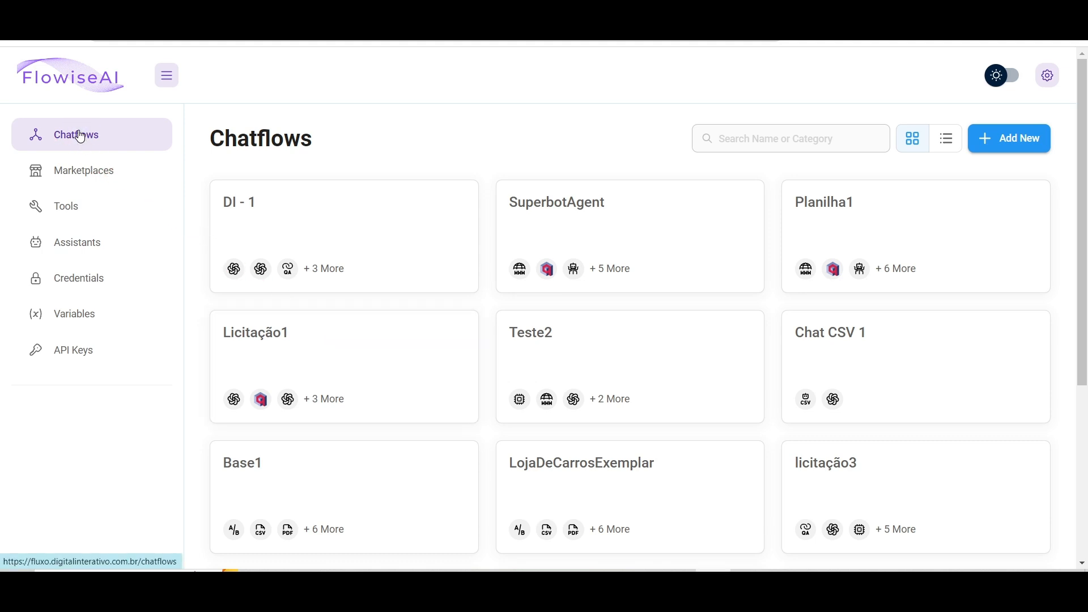
Start a blank chatflow and open Load Chatflow's file selection, cancel it and return to the chatflow list
{"action": "mouse_move", "coordinate": [195, 322]}
{"action": "left_mouse_down"}
{"action": "mouse_move", "coordinate": [515, 223]}
{"action": "mouse_move", "coordinate": [943, 153]}
{"action": "left_mouse_up"}
{"action": "left_click", "coordinate": [1011, 140]}
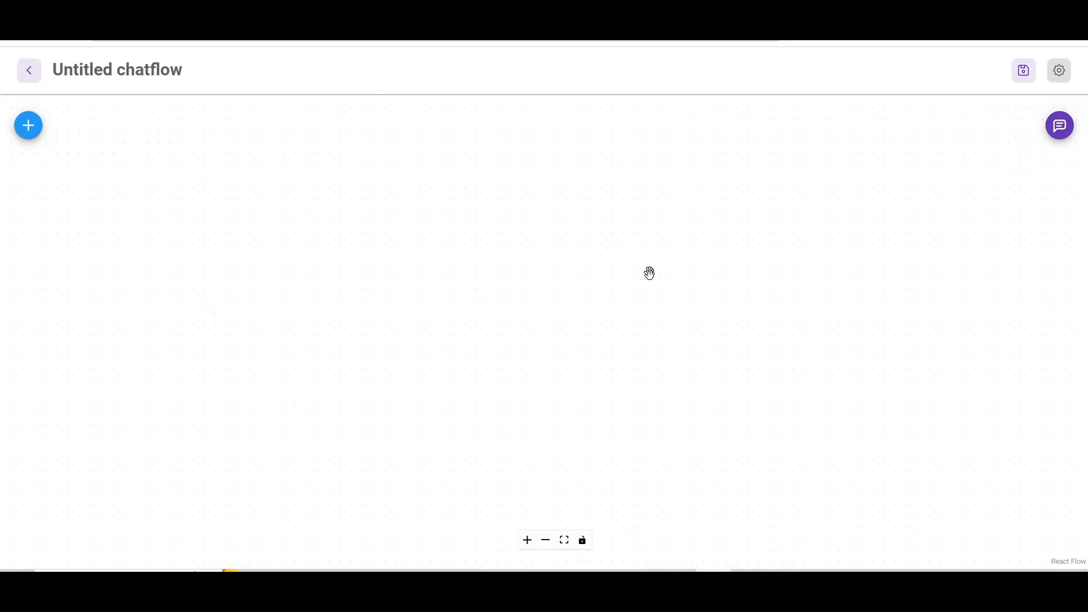
{"action": "mouse_move", "coordinate": [663, 332]}
{"action": "left_mouse_down"}
{"action": "mouse_move", "coordinate": [901, 185]}
{"action": "mouse_move", "coordinate": [1006, 137]}
{"action": "mouse_move", "coordinate": [1037, 91]}
{"action": "left_mouse_up"}
{"action": "left_click", "coordinate": [1057, 77]}
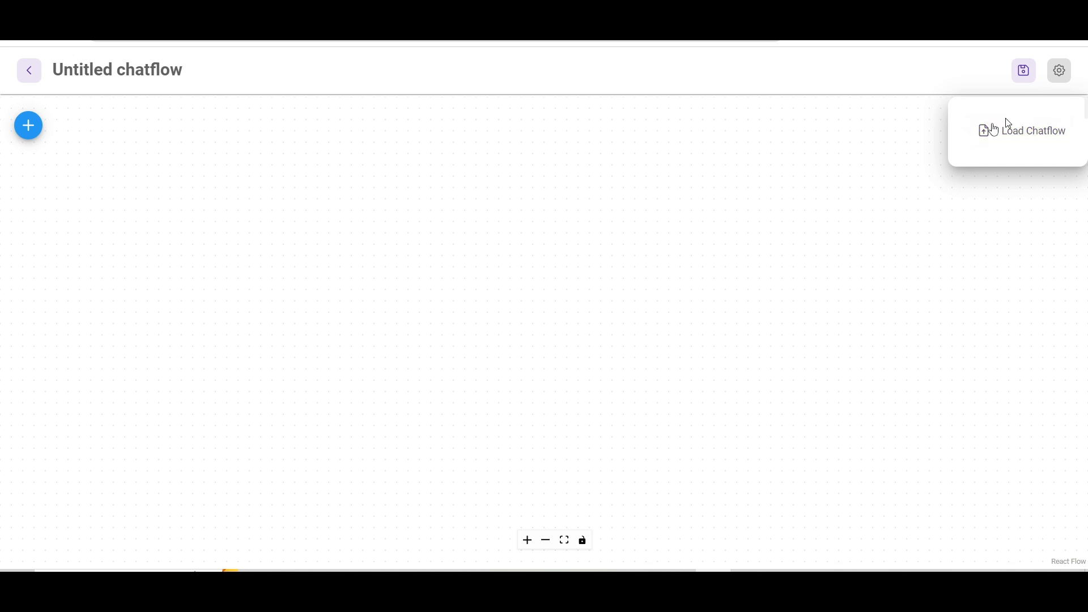
{"action": "left_click_drag", "start_coordinate": [984, 124], "coordinate": [1064, 76]}
{"action": "left_click_drag", "start_coordinate": [975, 59], "coordinate": [1014, 127]}
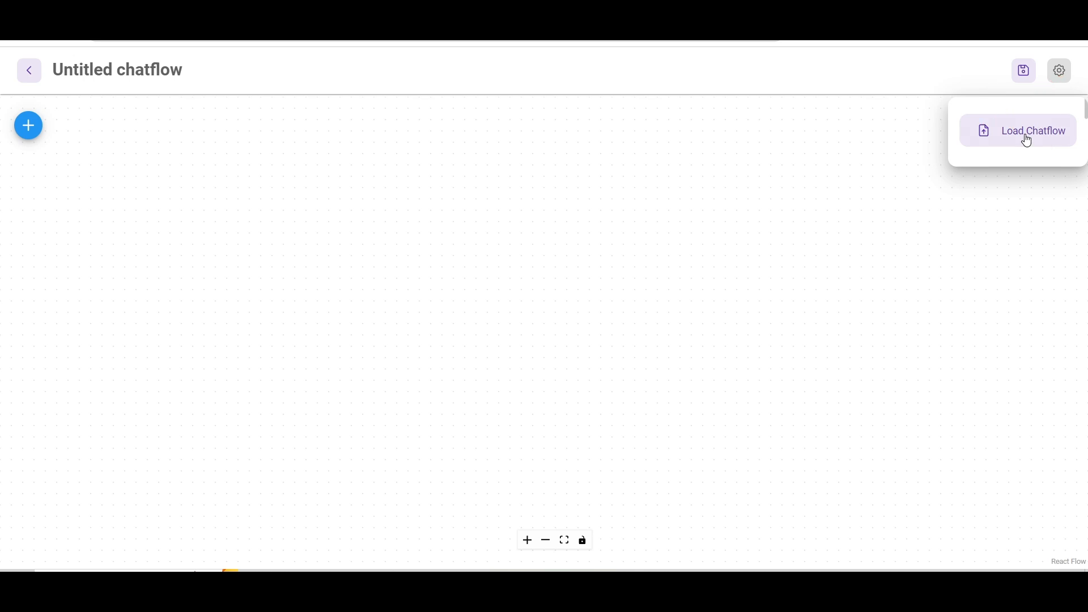
{"action": "left_click", "coordinate": [1029, 136]}
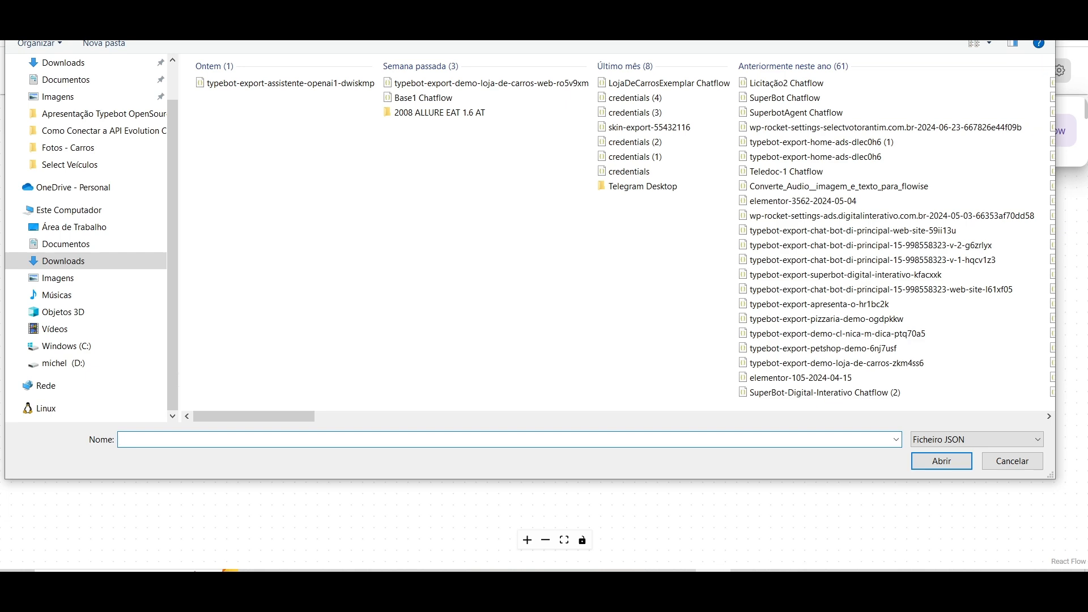
{"action": "key", "text": "Escape"}
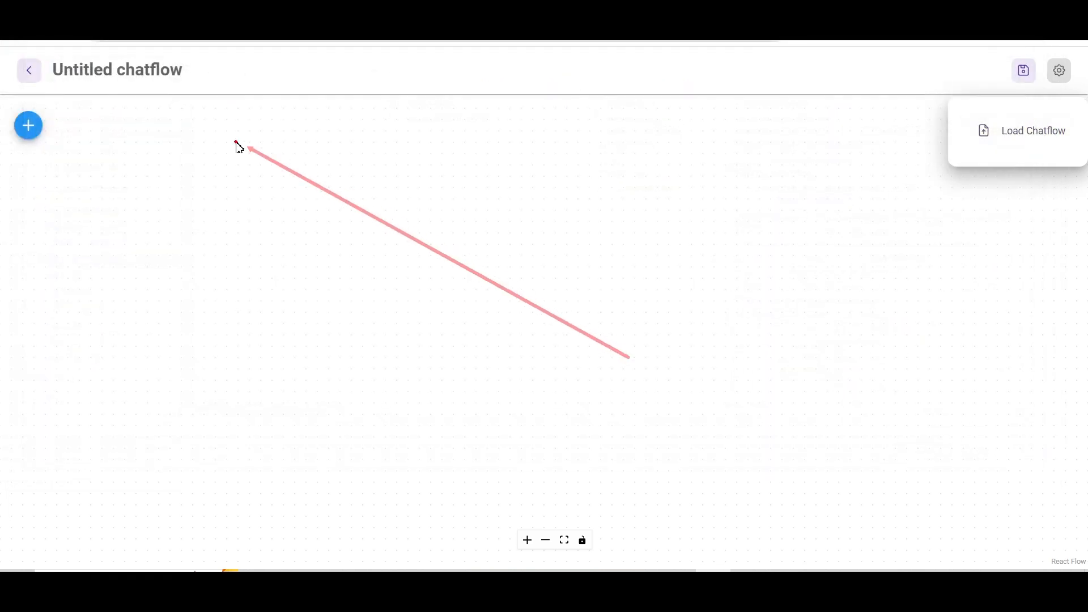
{"action": "left_click", "coordinate": [29, 73]}
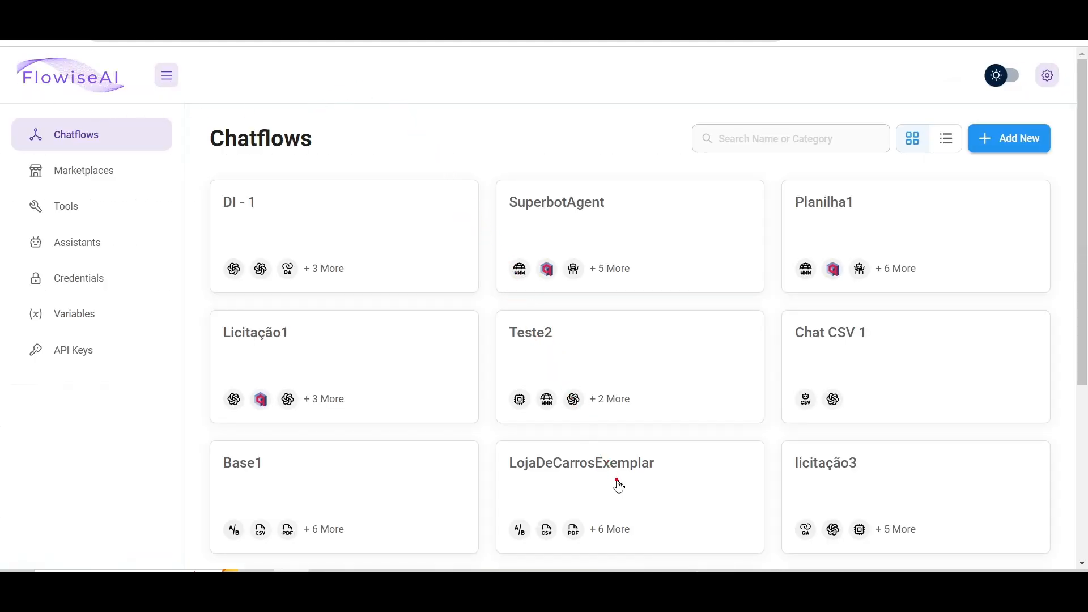
Open the LojaDeCarrosExemplar chatflow and examine its Pdf File and Csv File loaders with their text splitters
{"action": "left_click", "coordinate": [682, 488]}
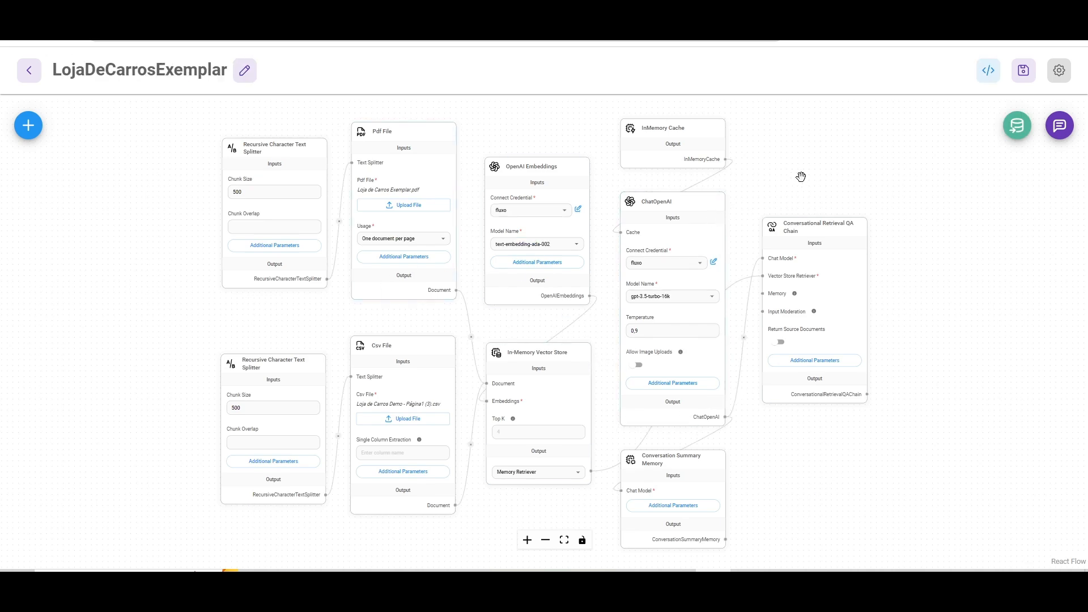
{"action": "left_click_drag", "start_coordinate": [801, 174], "coordinate": [870, 174]}
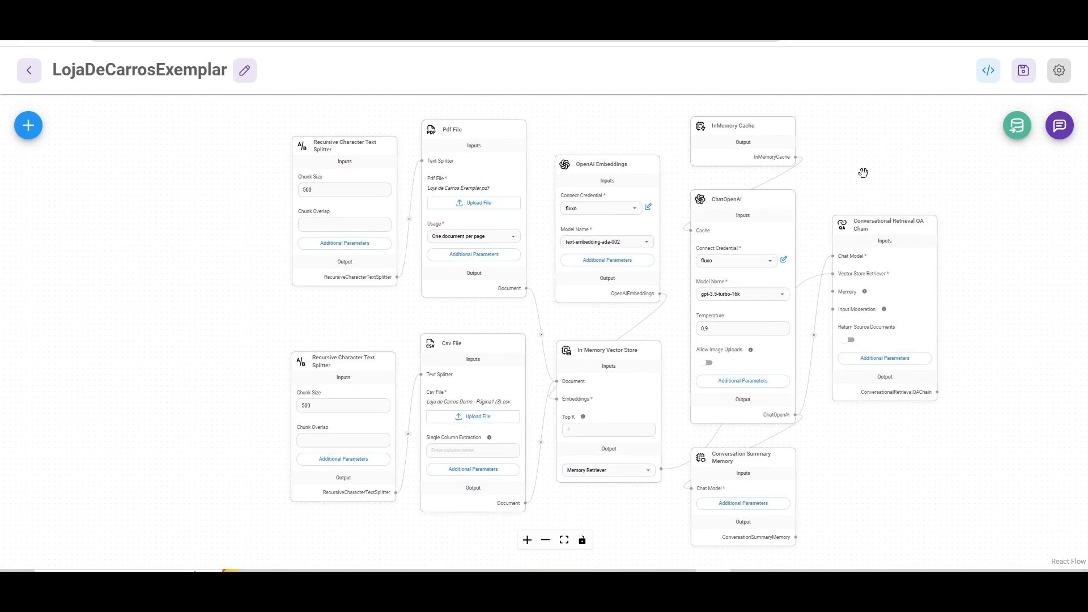
{"action": "left_click_drag", "start_coordinate": [863, 172], "coordinate": [786, 176]}
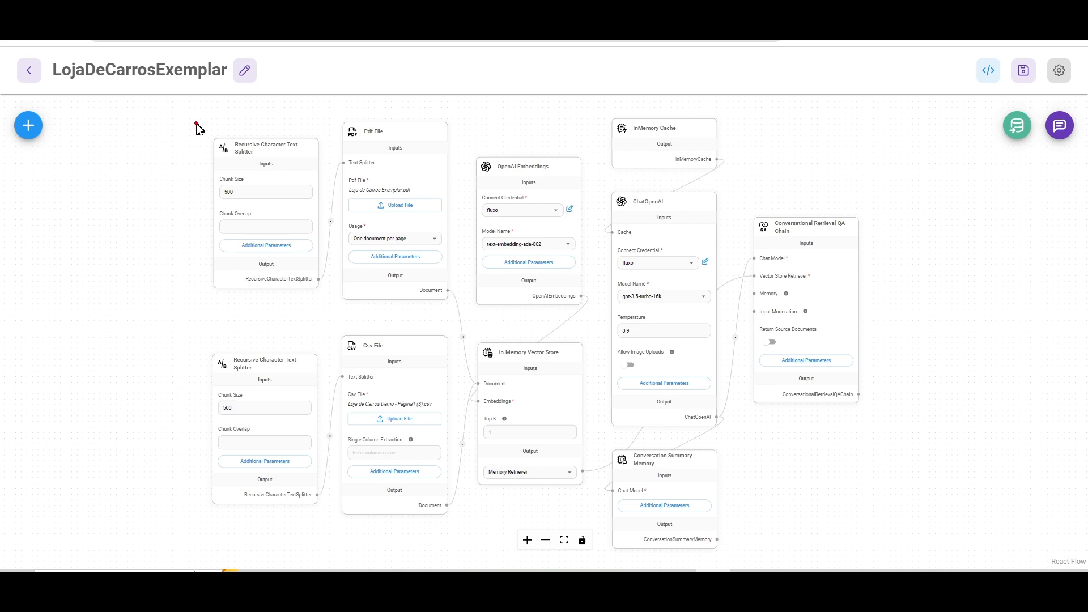
{"action": "mouse_move", "coordinate": [197, 123]}
{"action": "left_mouse_down"}
{"action": "mouse_move", "coordinate": [200, 480]}
{"action": "mouse_move", "coordinate": [238, 535]}
{"action": "mouse_move", "coordinate": [382, 546]}
{"action": "mouse_move", "coordinate": [462, 530]}
{"action": "mouse_move", "coordinate": [461, 109]}
{"action": "mouse_move", "coordinate": [279, 100]}
{"action": "mouse_move", "coordinate": [197, 123]}
{"action": "left_mouse_up"}
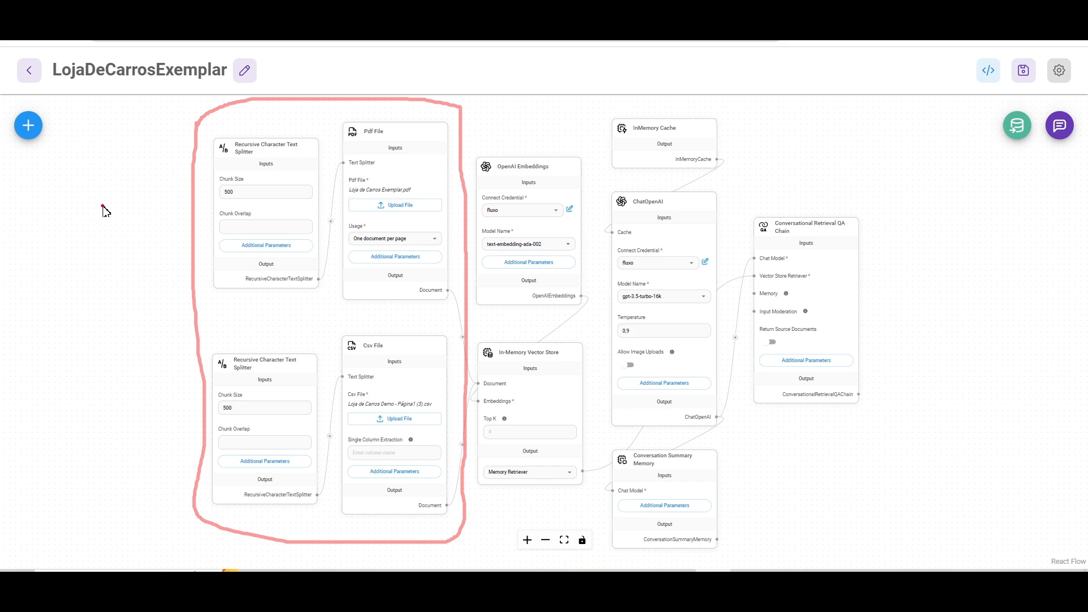
{"action": "key", "text": "Escape"}
{"action": "key", "text": "ctrl+2"}
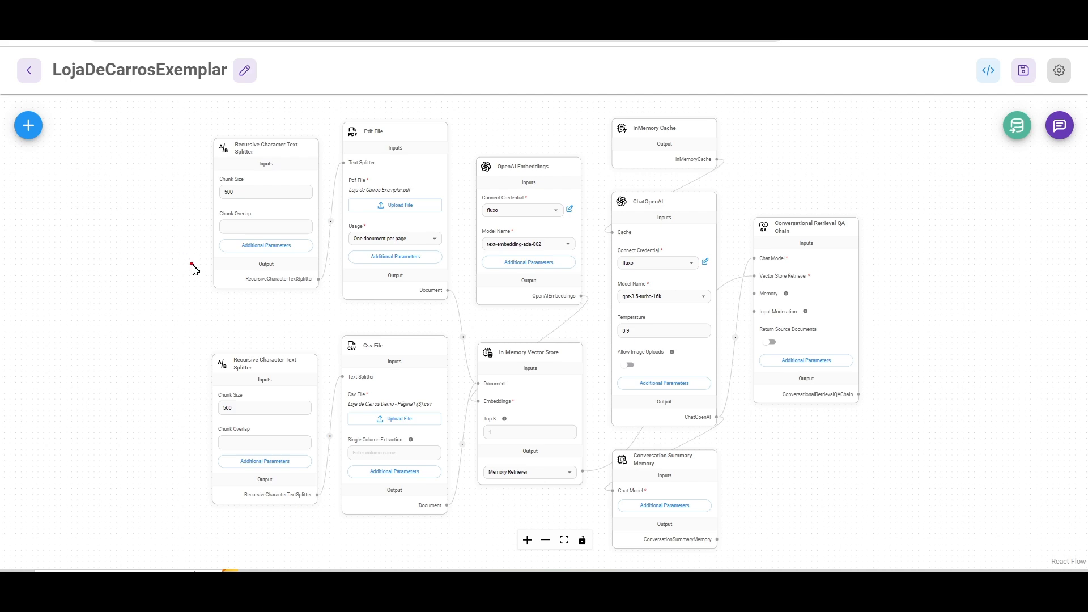
{"action": "left_click_drag", "start_coordinate": [170, 304], "coordinate": [366, 137]}
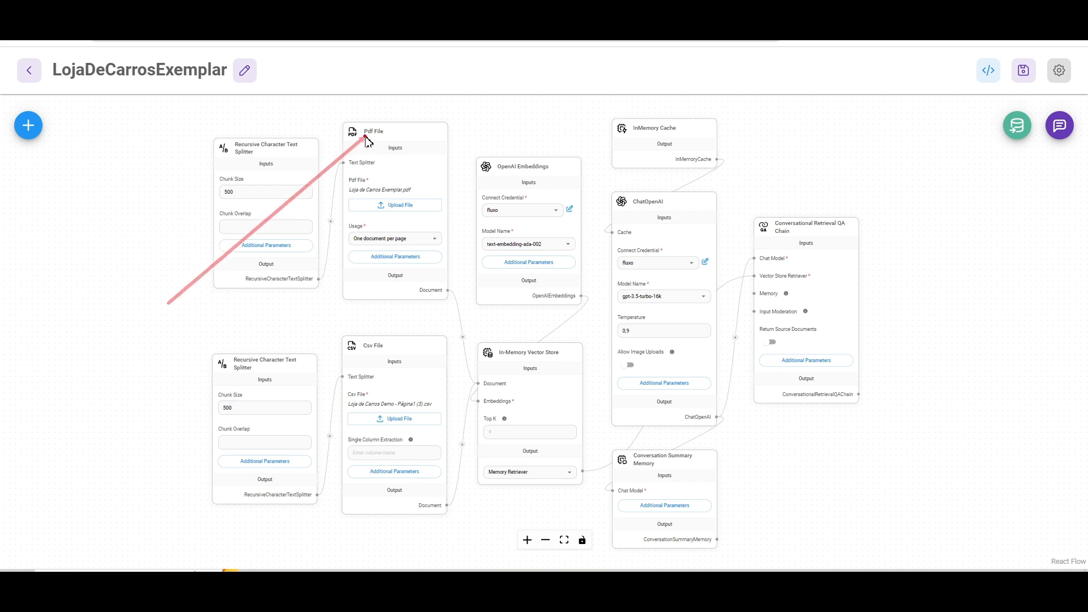
{"action": "mouse_move", "coordinate": [111, 430]}
{"action": "left_mouse_down"}
{"action": "mouse_move", "coordinate": [162, 420]}
{"action": "mouse_move", "coordinate": [355, 176]}
{"action": "mouse_move", "coordinate": [352, 347]}
{"action": "mouse_move", "coordinate": [368, 351]}
{"action": "left_mouse_up"}
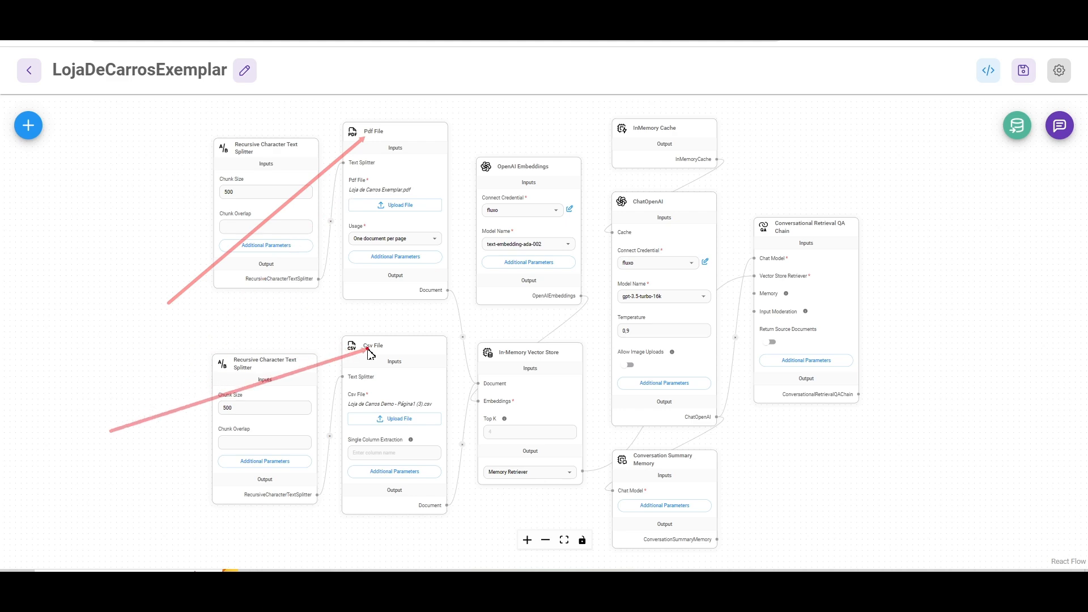
{"action": "key", "text": "Escape"}
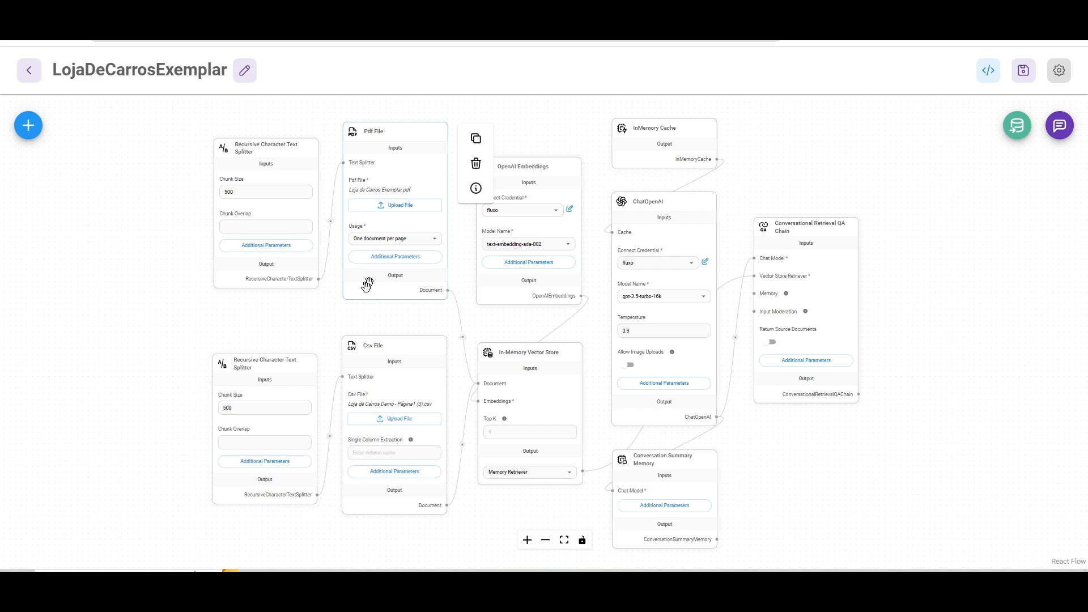
{"action": "mouse_move", "coordinate": [353, 326]}
{"action": "left_mouse_down"}
{"action": "mouse_move", "coordinate": [65, 135]}
{"action": "mouse_move", "coordinate": [37, 140]}
{"action": "left_mouse_up"}
{"action": "key", "text": "Escape"}
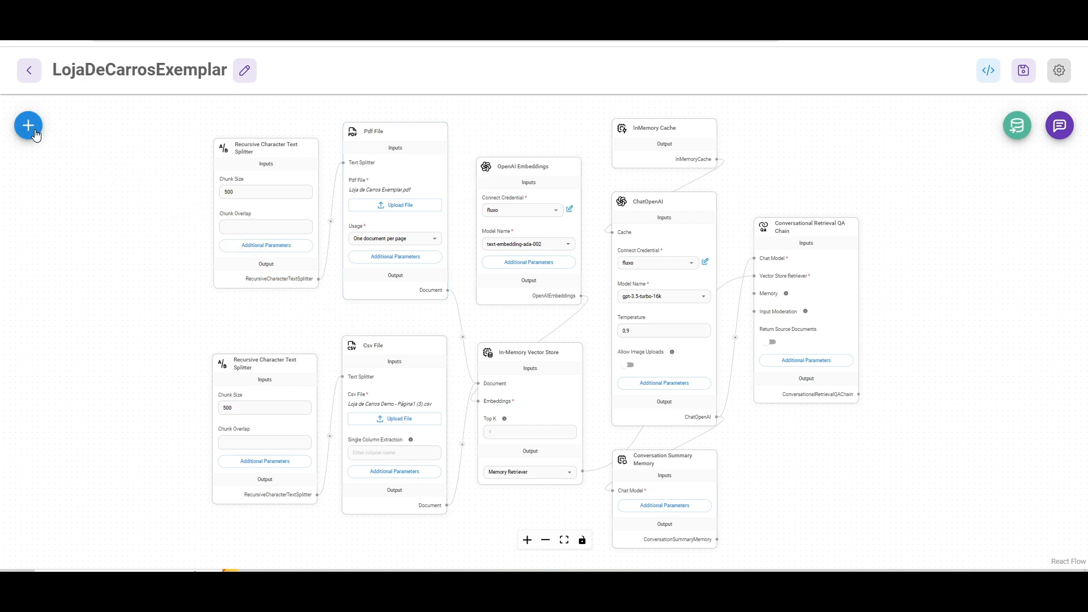
Add a Cheerio Web Scraper node from the LangChain Document Loaders to an empty area of the canvas
{"action": "left_click", "coordinate": [34, 133]}
{"action": "left_click", "coordinate": [32, 131]}
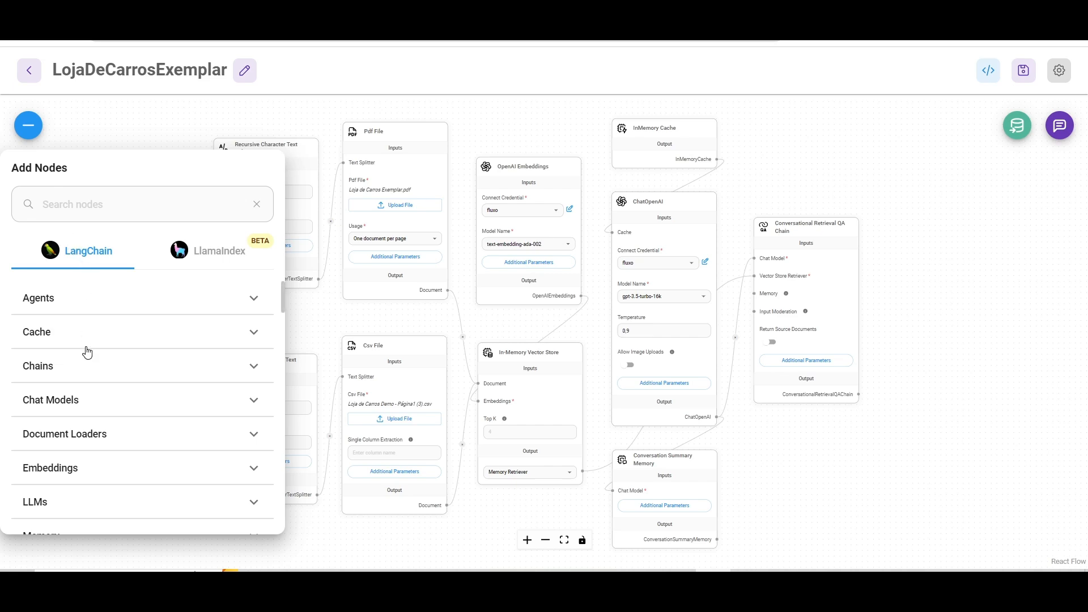
{"action": "scroll", "coordinate": [85, 350], "scroll_direction": "down", "scroll_amount": 1}
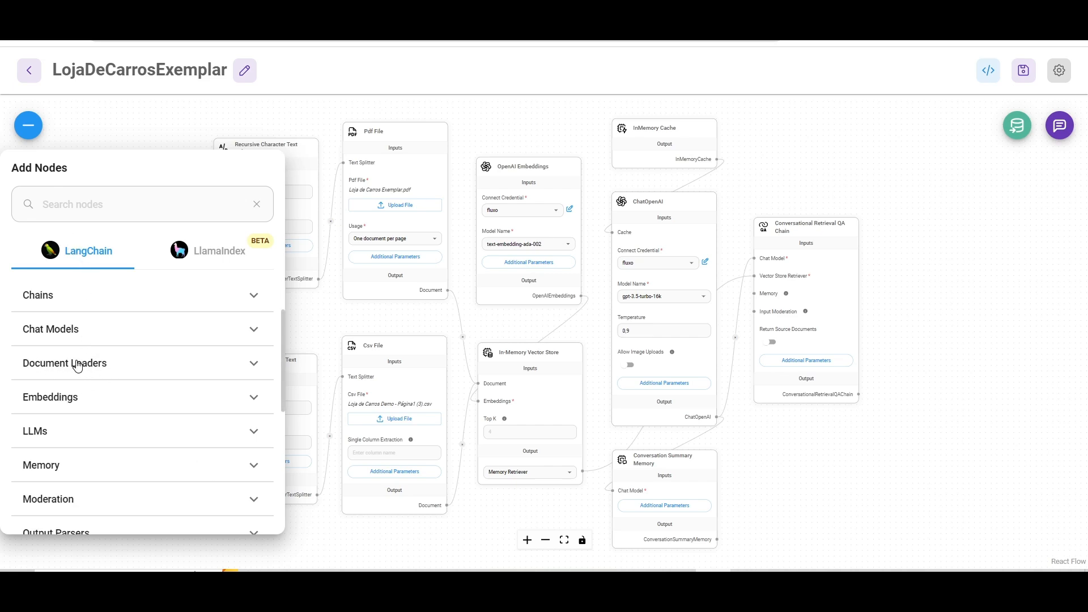
{"action": "left_click", "coordinate": [130, 365]}
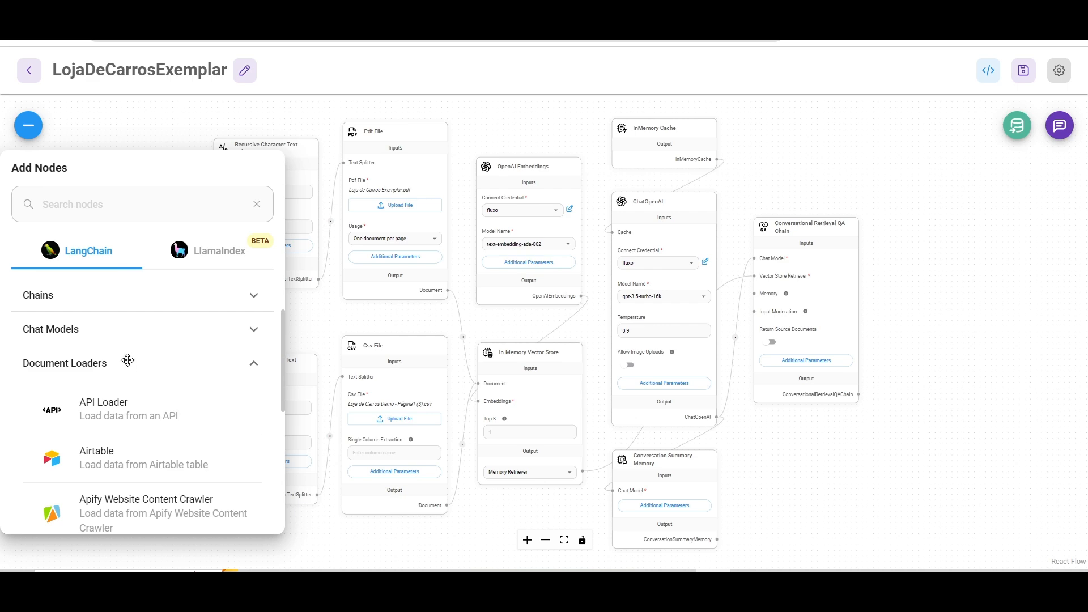
{"action": "scroll", "coordinate": [130, 360], "scroll_direction": "down", "scroll_amount": 2}
{"action": "scroll", "coordinate": [132, 359], "scroll_direction": "up", "scroll_amount": 1}
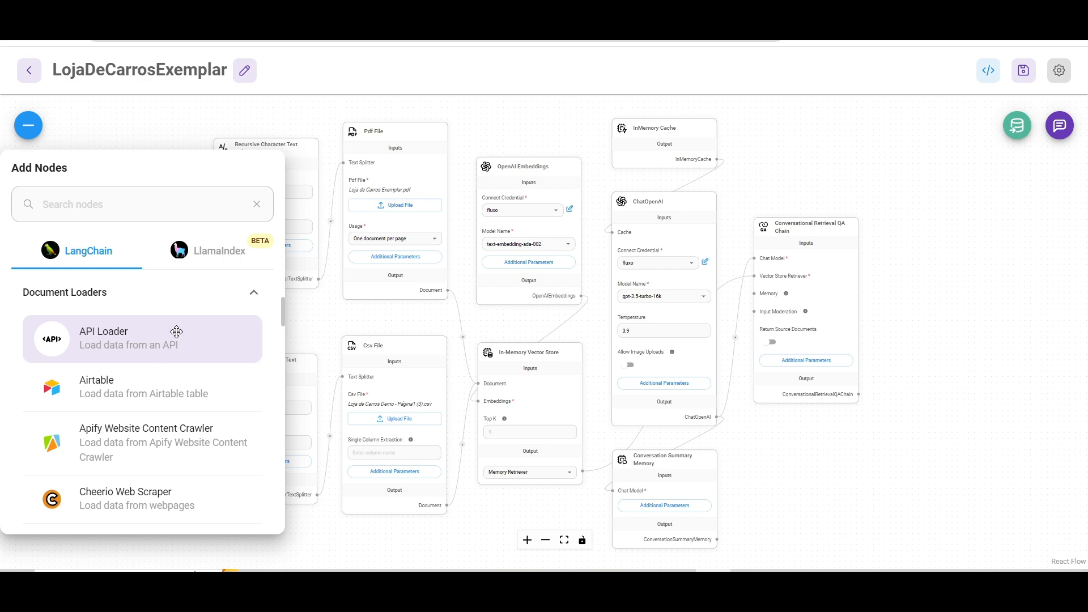
{"action": "scroll", "coordinate": [177, 332], "scroll_direction": "down", "scroll_amount": 1}
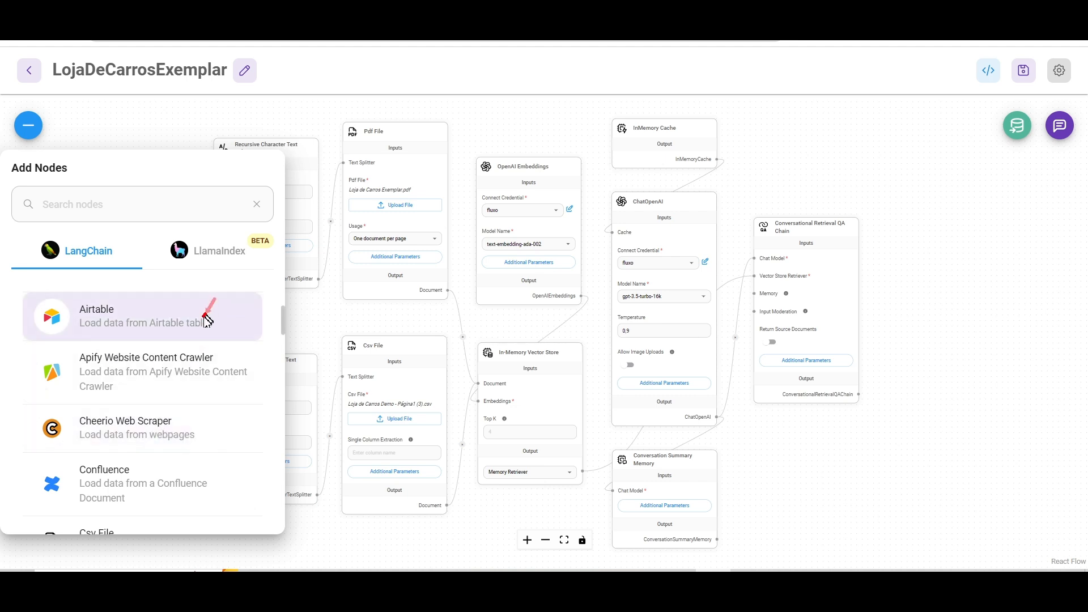
{"action": "mouse_move", "coordinate": [205, 317]}
{"action": "left_mouse_down"}
{"action": "mouse_move", "coordinate": [140, 413]}
{"action": "mouse_move", "coordinate": [193, 411]}
{"action": "mouse_move", "coordinate": [135, 425]}
{"action": "mouse_move", "coordinate": [165, 440]}
{"action": "mouse_move", "coordinate": [197, 438]}
{"action": "left_mouse_up"}
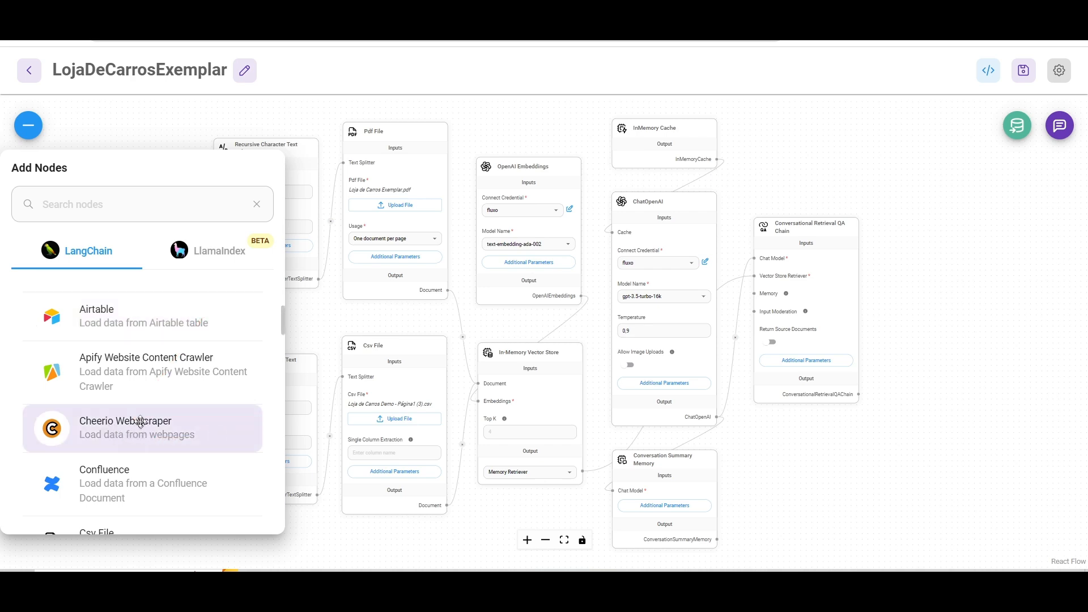
{"action": "mouse_move", "coordinate": [104, 428]}
{"action": "left_mouse_down"}
{"action": "mouse_move", "coordinate": [687, 359]}
{"action": "mouse_move", "coordinate": [852, 473]}
{"action": "mouse_move", "coordinate": [869, 457]}
{"action": "left_mouse_up"}
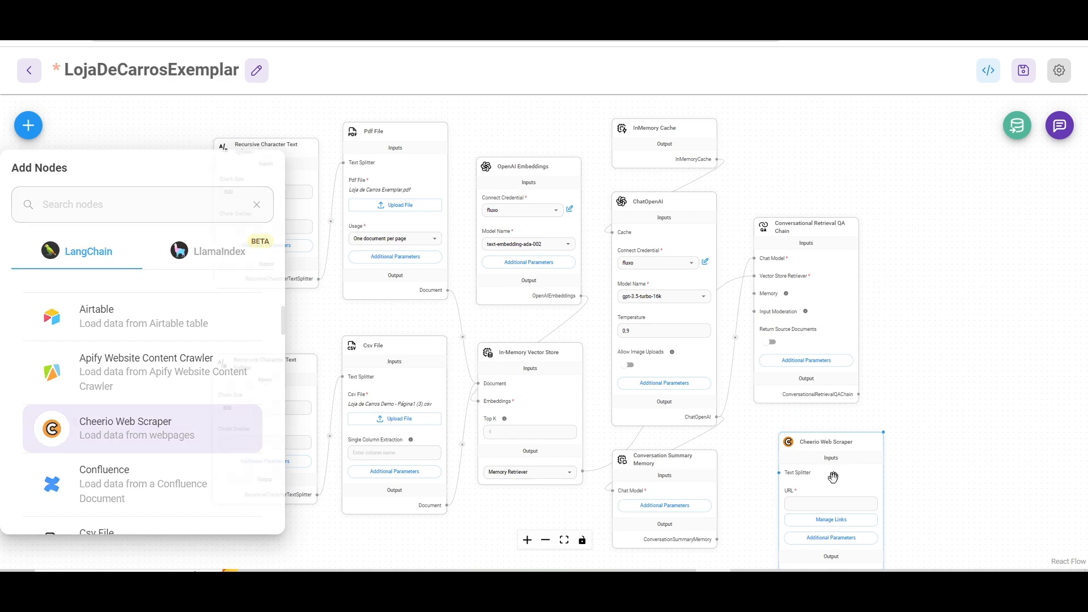
{"action": "left_click", "coordinate": [914, 489]}
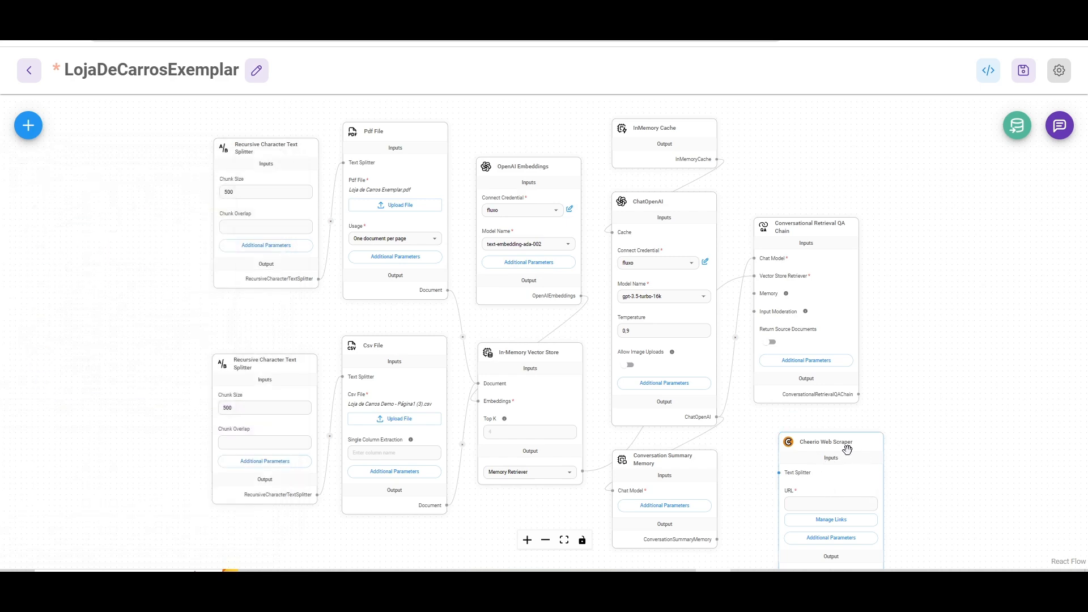
Move the Cheerio Web Scraper node beside the two Recursive Character Text Splitter nodes and check its URL field
{"action": "left_click_drag", "start_coordinate": [804, 438], "coordinate": [143, 260]}
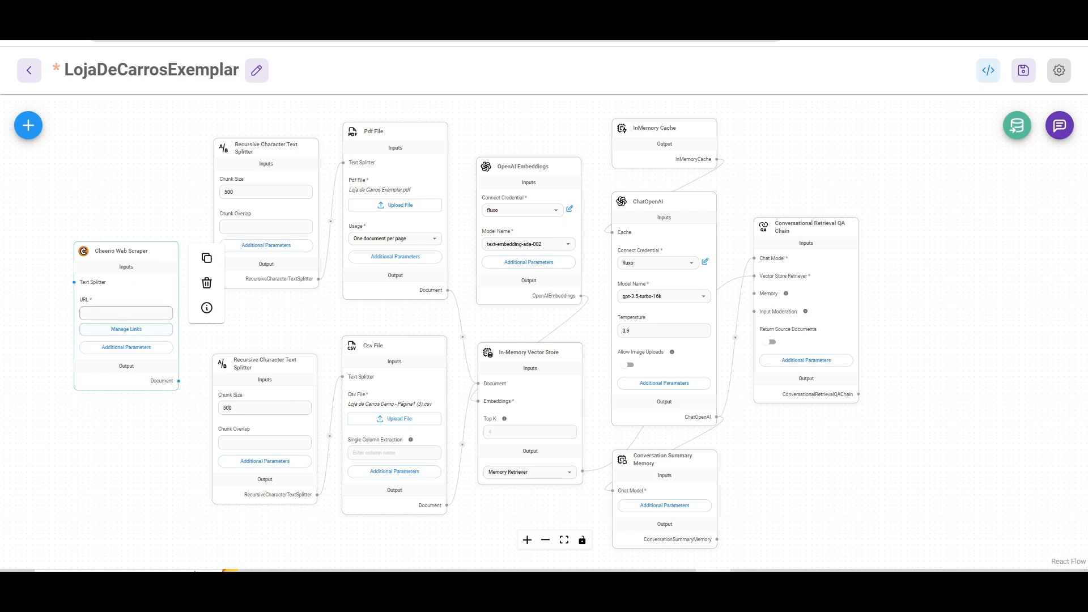
{"action": "left_click", "coordinate": [126, 313]}
{"action": "left_click", "coordinate": [145, 199]}
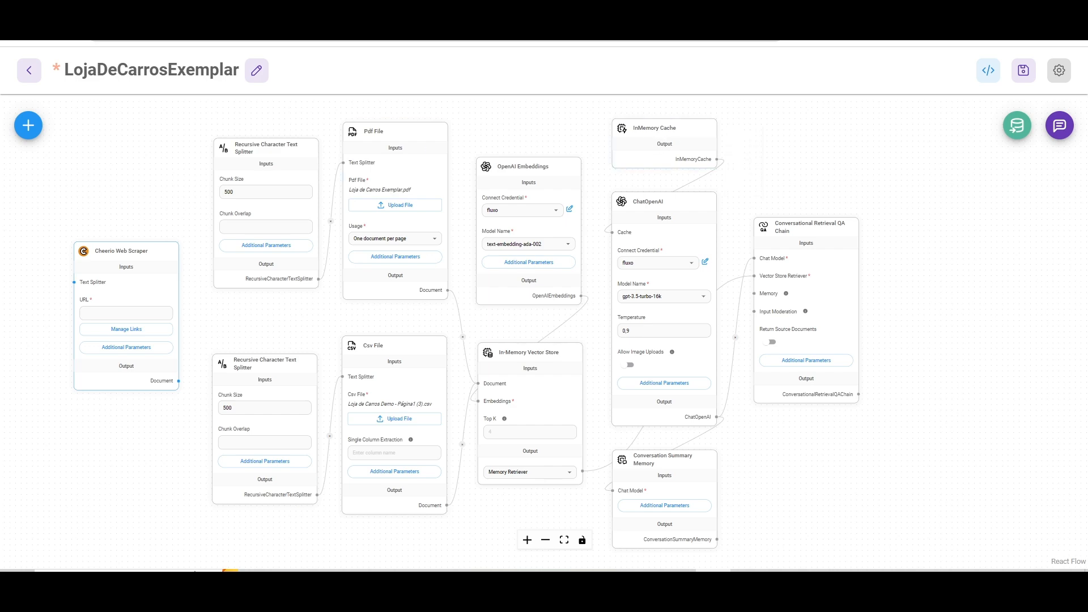
Switch to the digitalinterativo.com.br post about connecting Typebot, OpenAI and WhatsApp, and look through the page as example scraper content
{"action": "key", "text": "ctrl+t"}
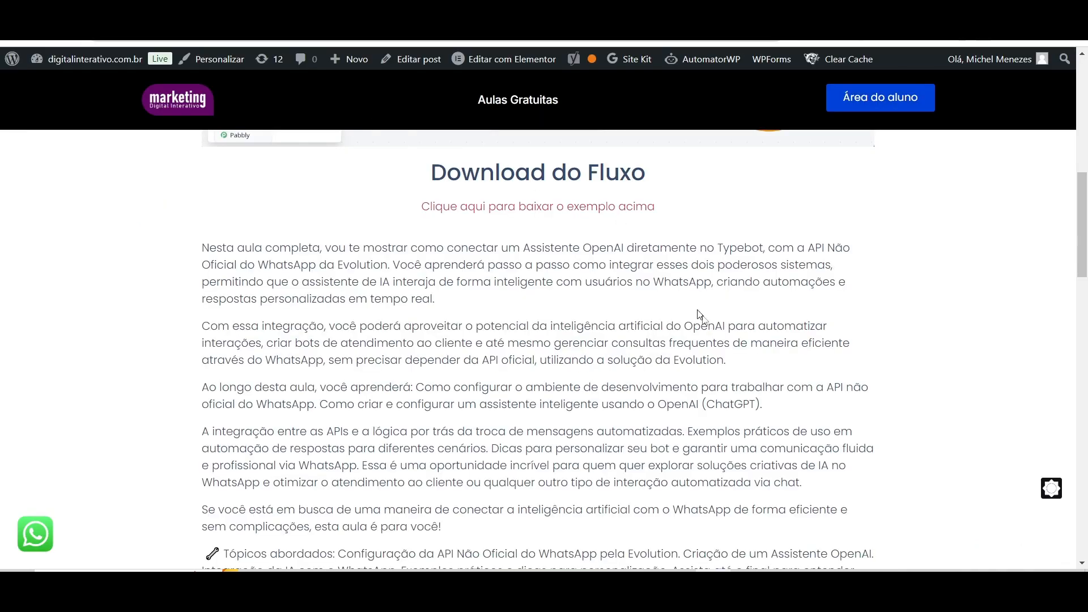
{"action": "scroll", "coordinate": [697, 311], "scroll_direction": "up", "scroll_amount": 10}
{"action": "scroll", "coordinate": [716, 329], "scroll_direction": "down", "scroll_amount": 10}
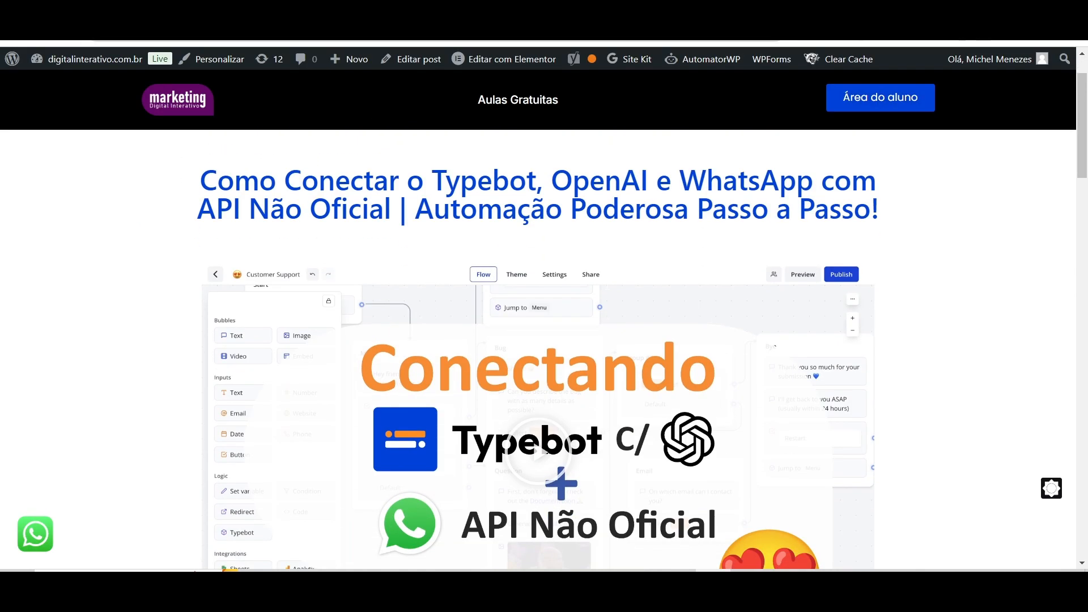
{"action": "scroll", "coordinate": [571, 231], "scroll_direction": "down", "scroll_amount": 14}
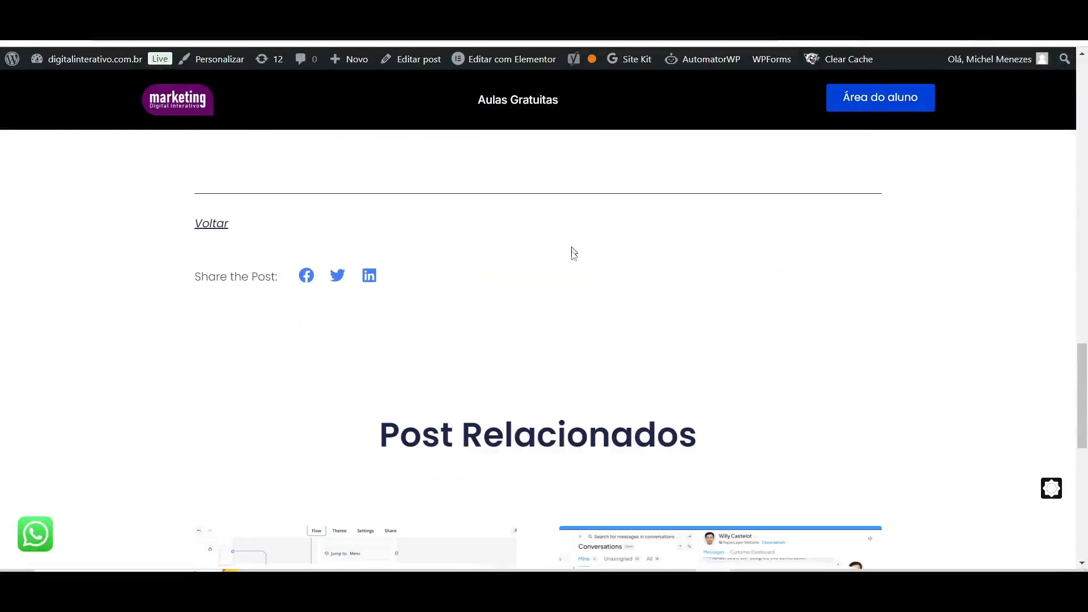
{"action": "scroll", "coordinate": [574, 250], "scroll_direction": "up", "scroll_amount": 14}
{"action": "scroll", "coordinate": [574, 273], "scroll_direction": "up", "scroll_amount": 10}
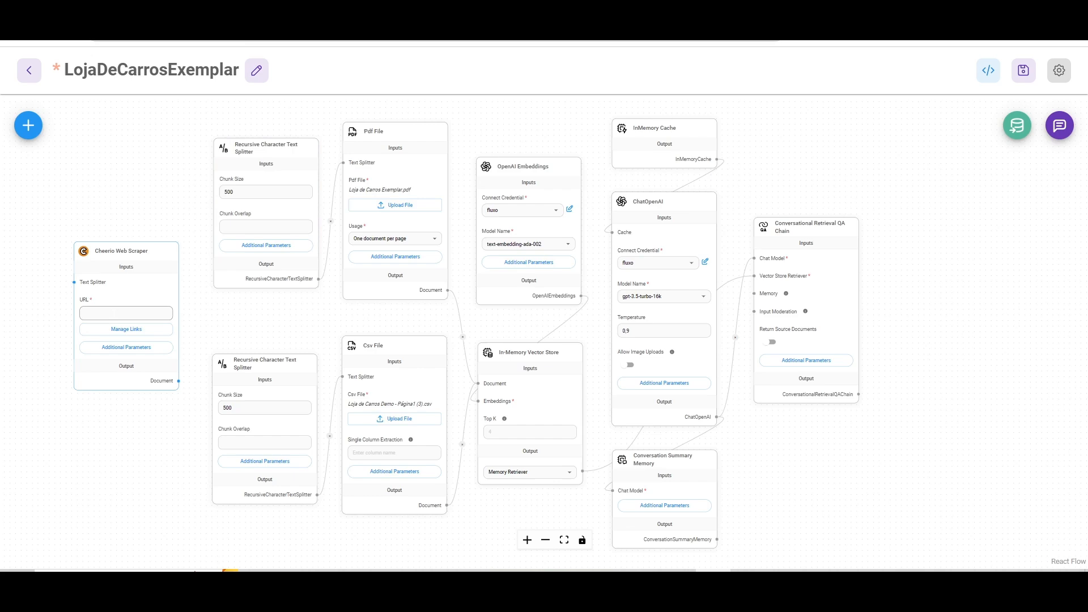
Set the Cheerio Web Scraper's URL to the copied digitalinterativo.com.br post address and connect its Document output to the In-Memory Vector Store's Document input
{"action": "left_click", "coordinate": [110, 314]}
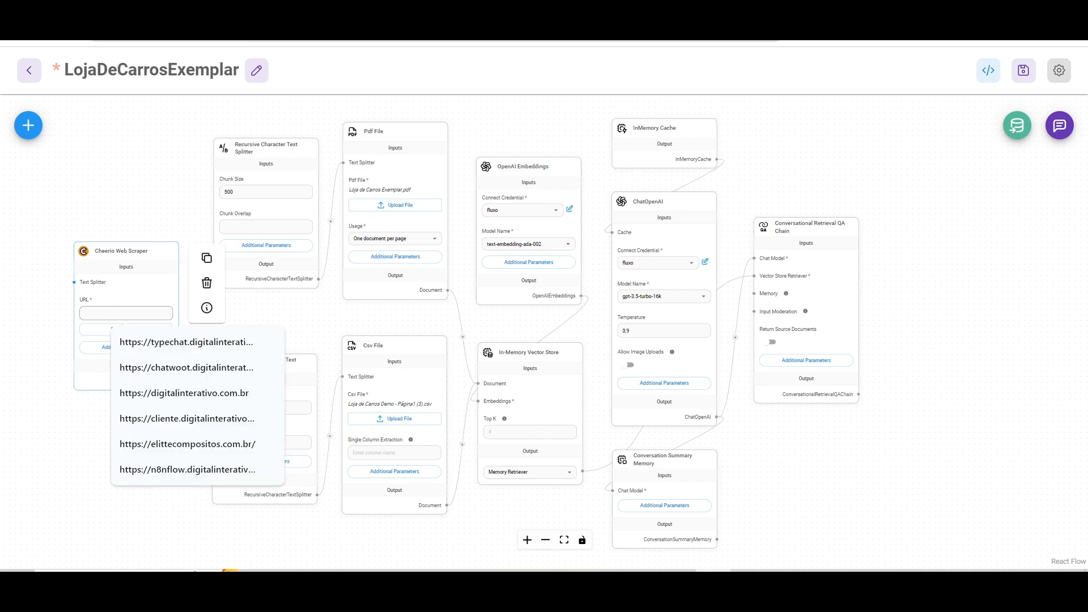
{"action": "key", "text": "ctrl+v"}
{"action": "left_click", "coordinate": [52, 300]}
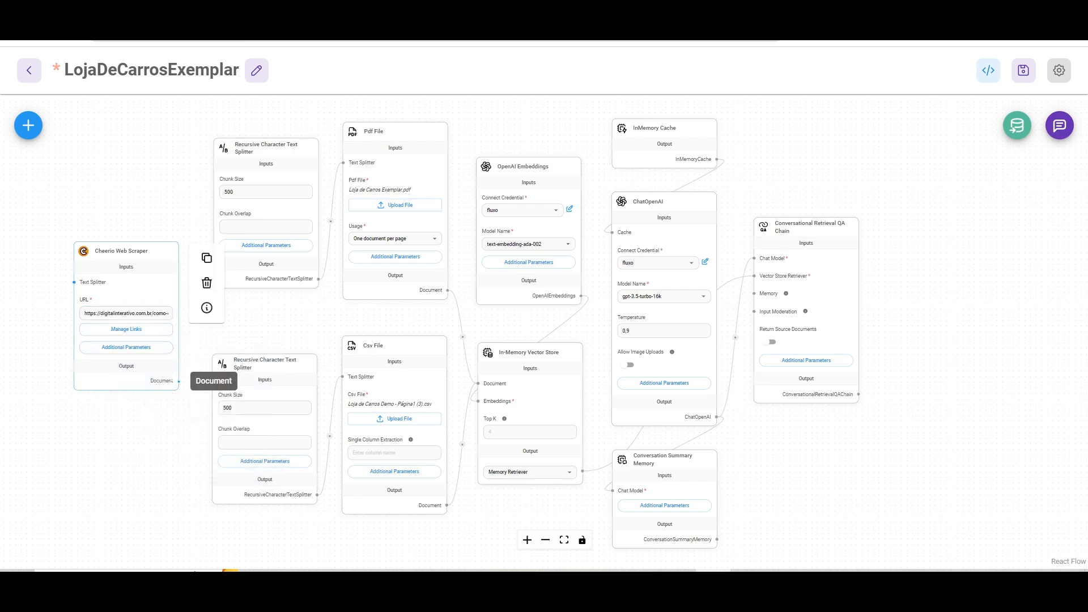
{"action": "left_click_drag", "start_coordinate": [178, 381], "coordinate": [501, 384]}
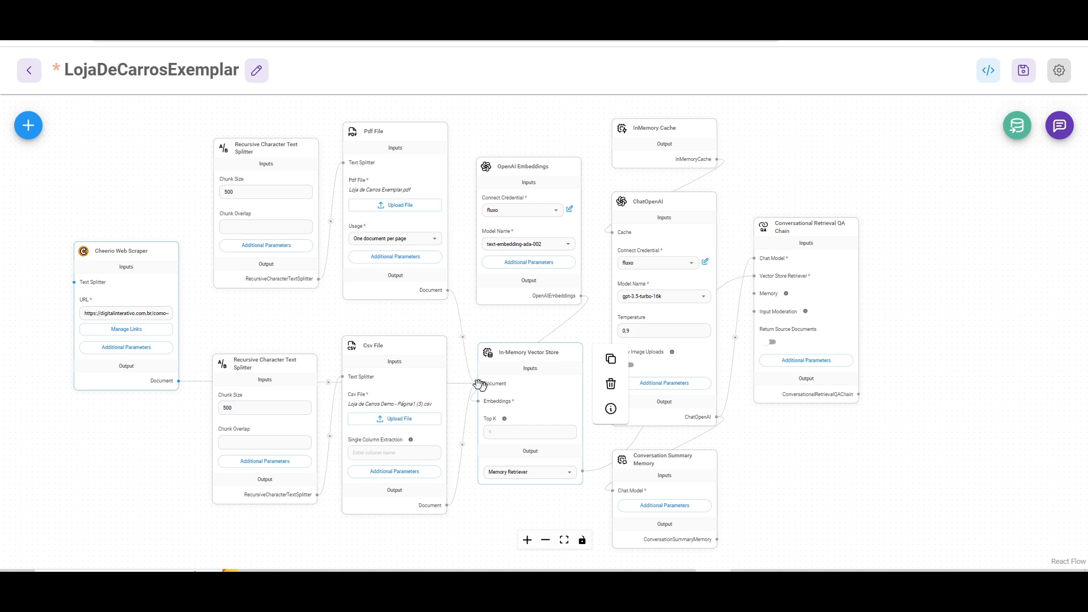
Delete the Cheerio Web Scraper node from the canvas
{"action": "mouse_move", "coordinate": [119, 322]}
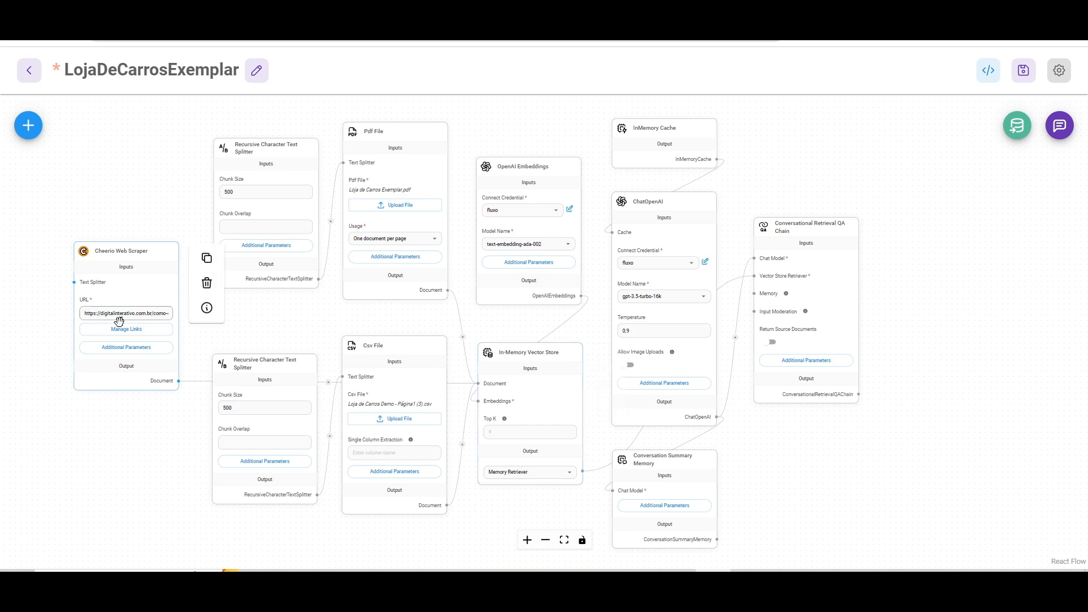
{"action": "left_click", "coordinate": [208, 284]}
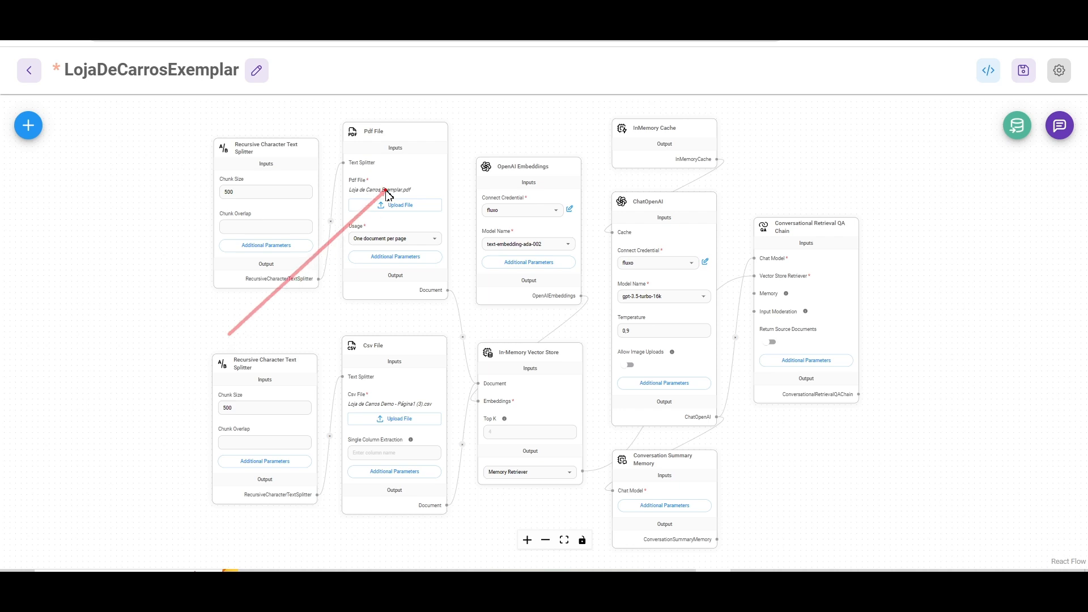
{"action": "left_click_drag", "start_coordinate": [157, 206], "coordinate": [363, 367]}
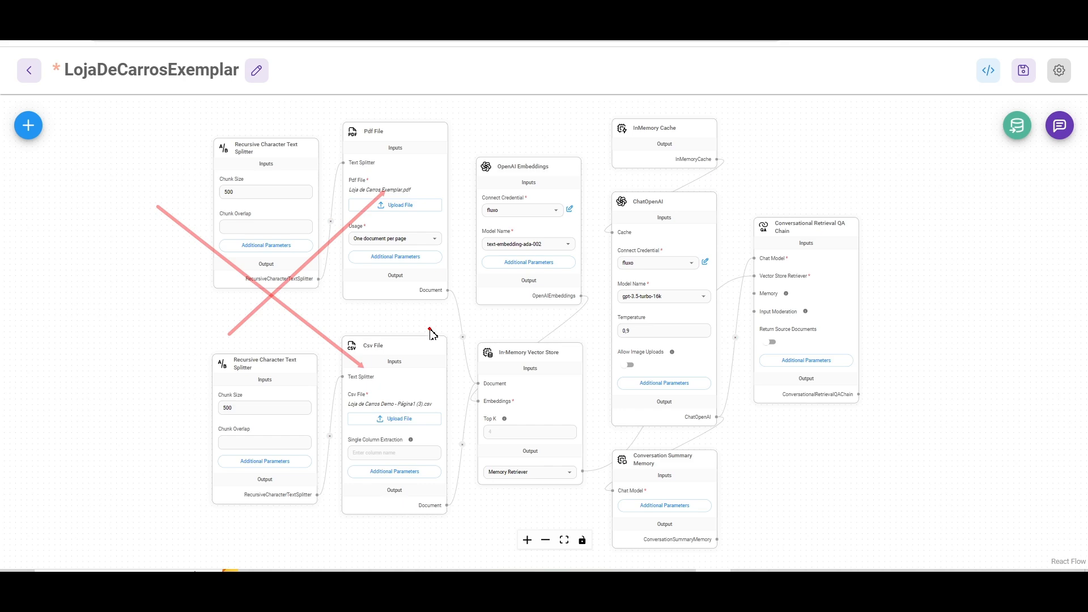
Add a Plain Text node from the LangChain Document Loaders and place it in the empty area beside the Recursive Character Text Splitter nodes
{"action": "left_click", "coordinate": [29, 128]}
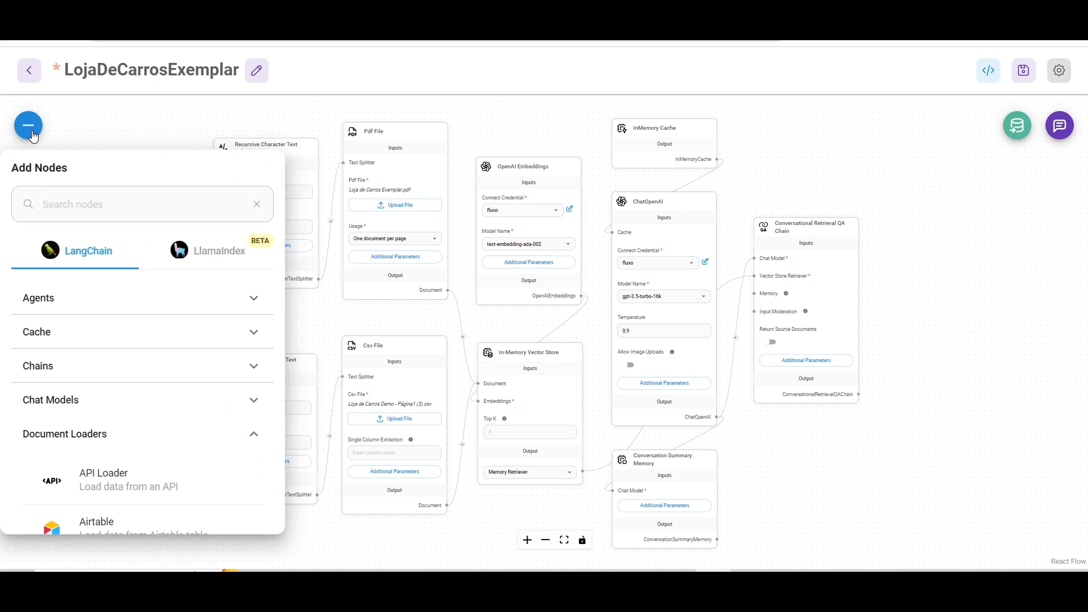
{"action": "scroll", "coordinate": [144, 357], "scroll_direction": "down", "scroll_amount": 3}
{"action": "scroll", "coordinate": [146, 368], "scroll_direction": "down", "scroll_amount": 3}
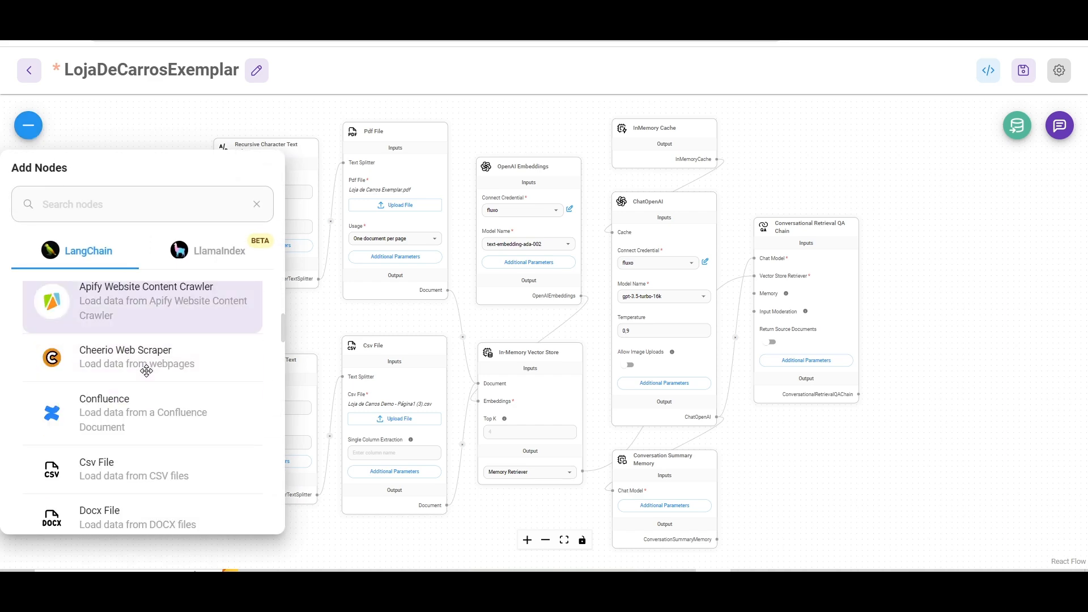
{"action": "scroll", "coordinate": [157, 369], "scroll_direction": "down", "scroll_amount": 3}
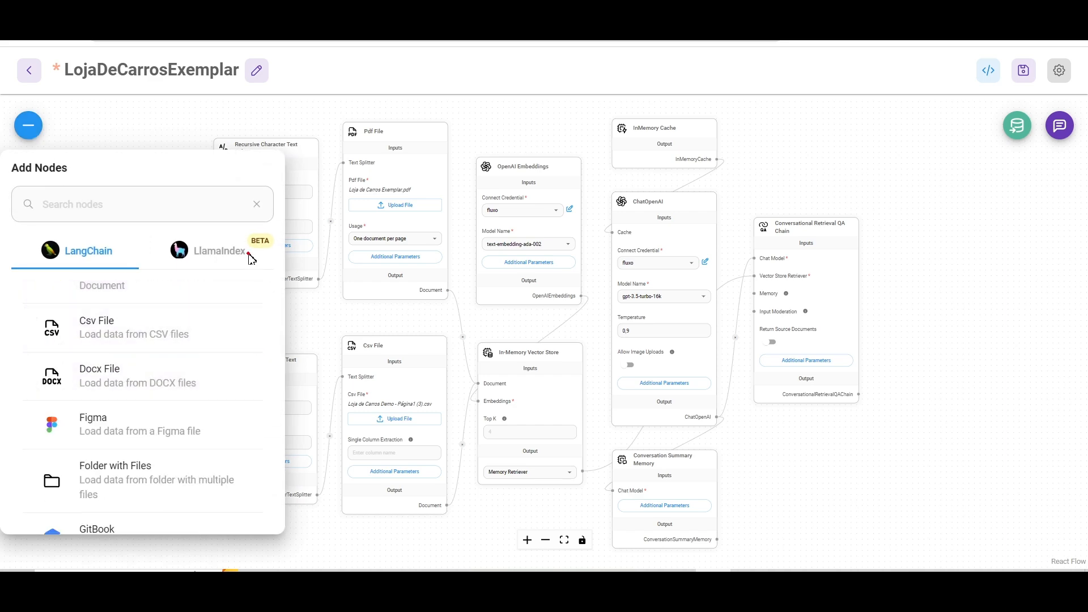
{"action": "left_click_drag", "start_coordinate": [249, 253], "coordinate": [148, 311]}
{"action": "left_click_drag", "start_coordinate": [253, 314], "coordinate": [148, 369]}
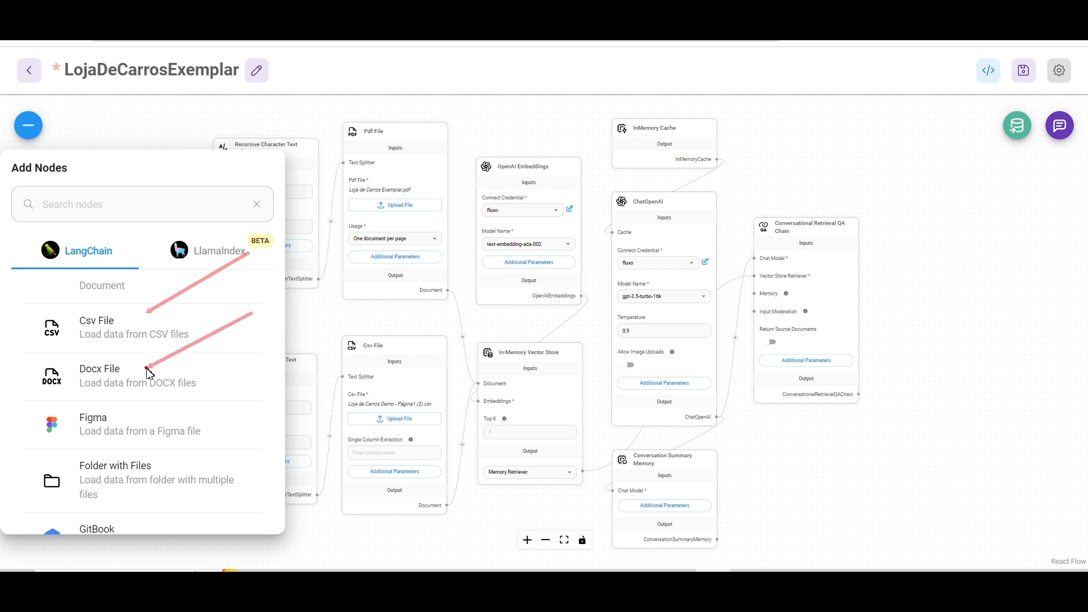
{"action": "scroll", "coordinate": [147, 369], "scroll_direction": "down", "scroll_amount": 4}
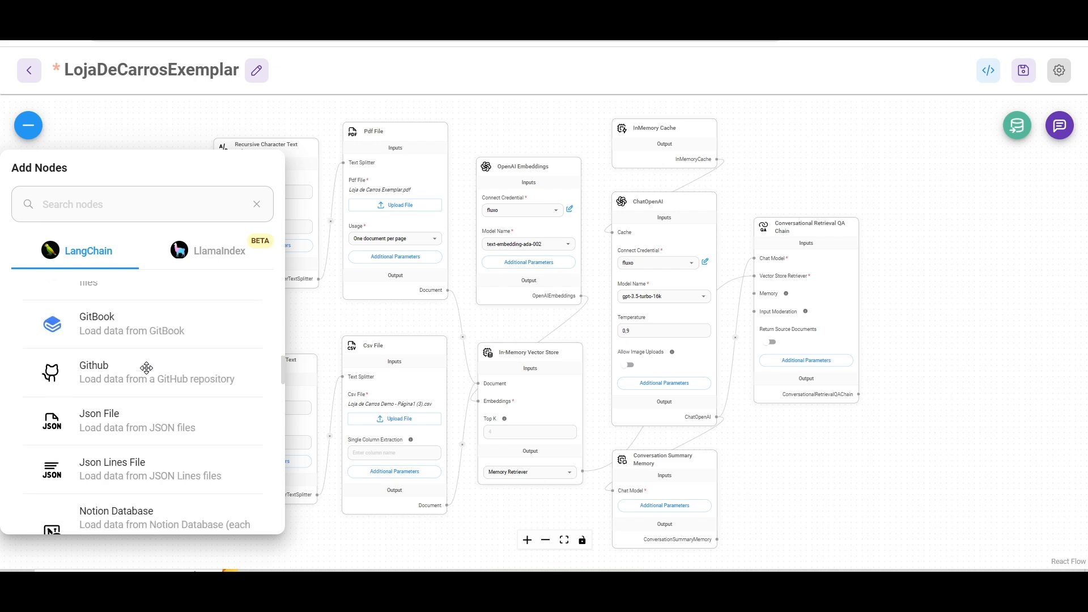
{"action": "scroll", "coordinate": [146, 369], "scroll_direction": "down", "scroll_amount": 4}
{"action": "mouse_move", "coordinate": [229, 286]}
{"action": "left_mouse_down"}
{"action": "mouse_move", "coordinate": [127, 359]}
{"action": "mouse_move", "coordinate": [306, 392]}
{"action": "mouse_move", "coordinate": [793, 445]}
{"action": "left_mouse_up"}
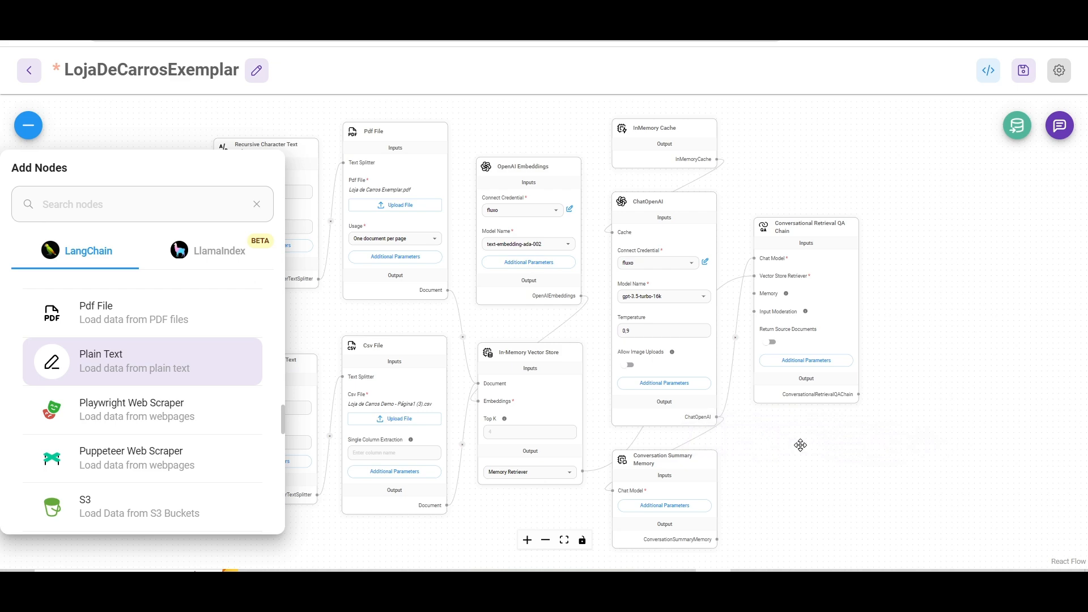
{"action": "left_click", "coordinate": [861, 447]}
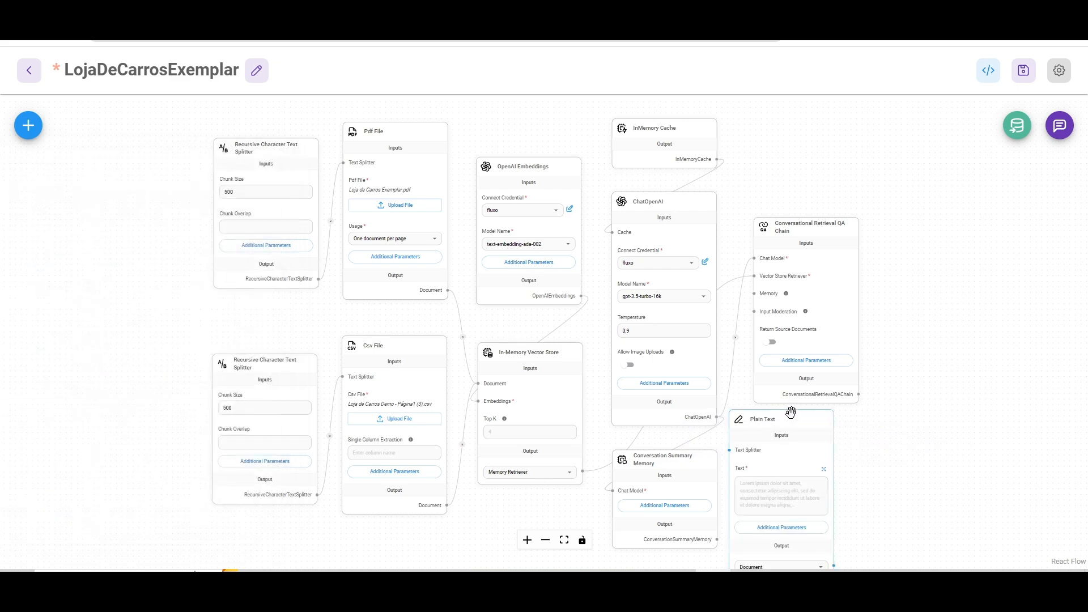
{"action": "left_click_drag", "start_coordinate": [791, 412], "coordinate": [120, 209]}
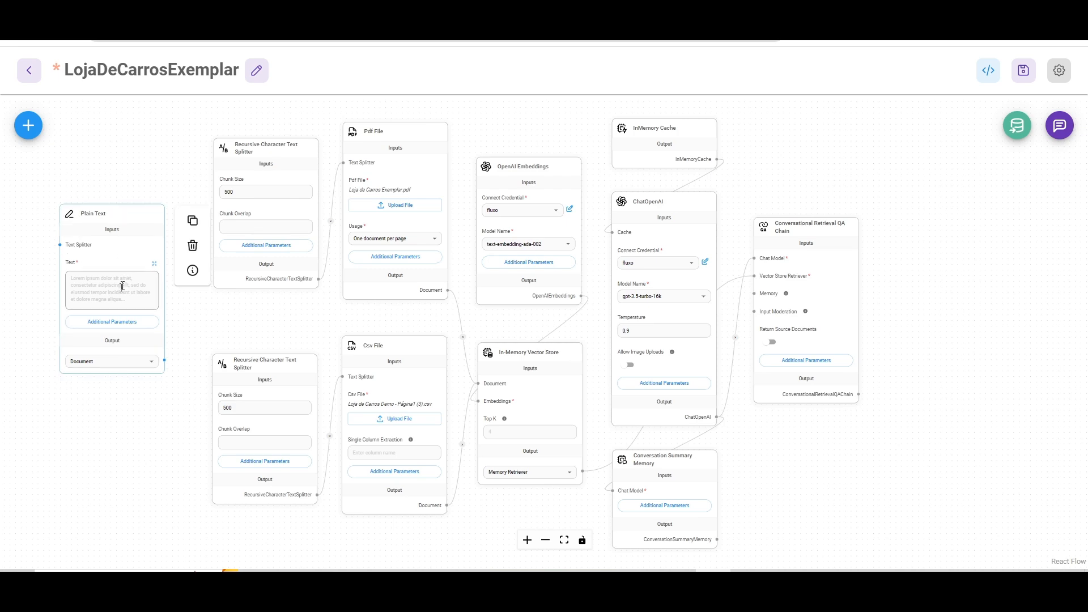
Enter a short two-line sample of random characters in the Plain Text node's Text field and shift the node away from the text splitters
{"action": "left_click", "coordinate": [122, 286]}
{"action": "type", "text": "´çdfbs~eçb,e"}
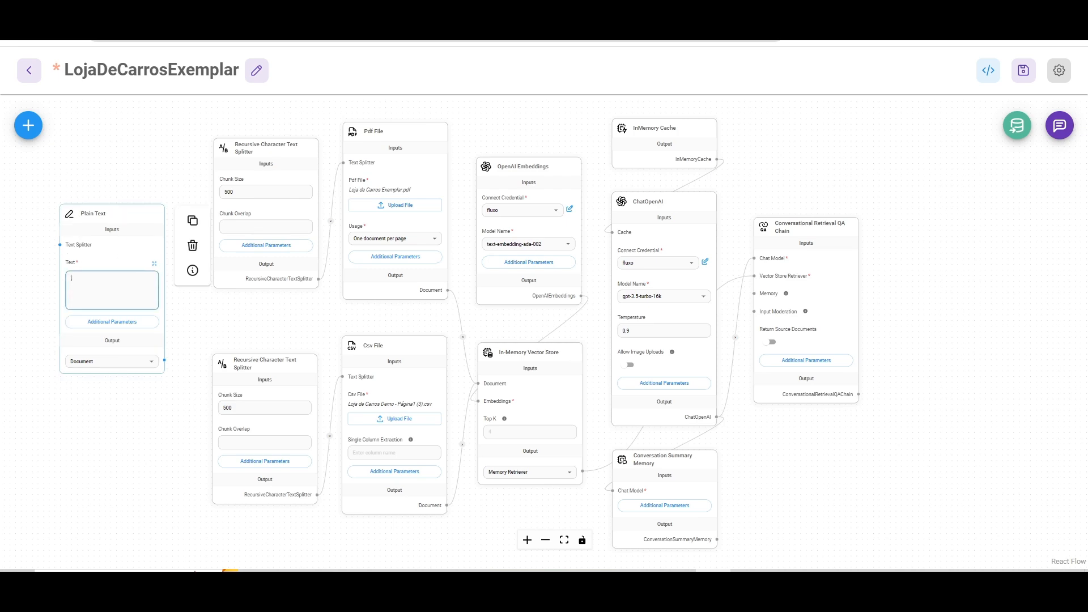
{"action": "key", "text": "Return"}
{"action": "left_click_drag", "start_coordinate": [89, 286], "coordinate": [41, 266]}
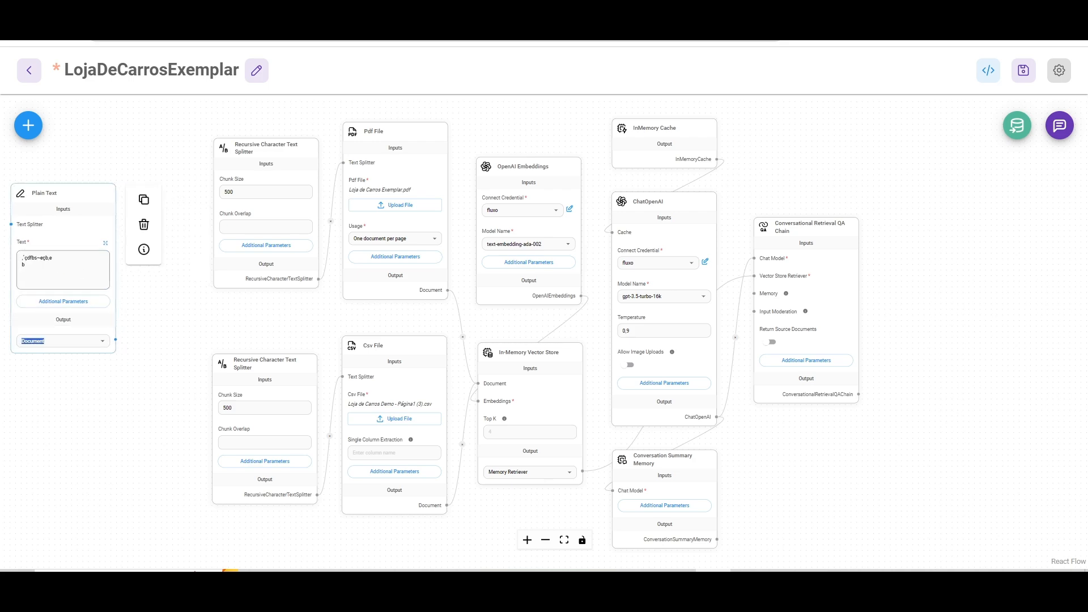
Move the Plain Text node back toward the text splitters and delete it
{"action": "left_click_drag", "start_coordinate": [111, 210], "coordinate": [177, 216]}
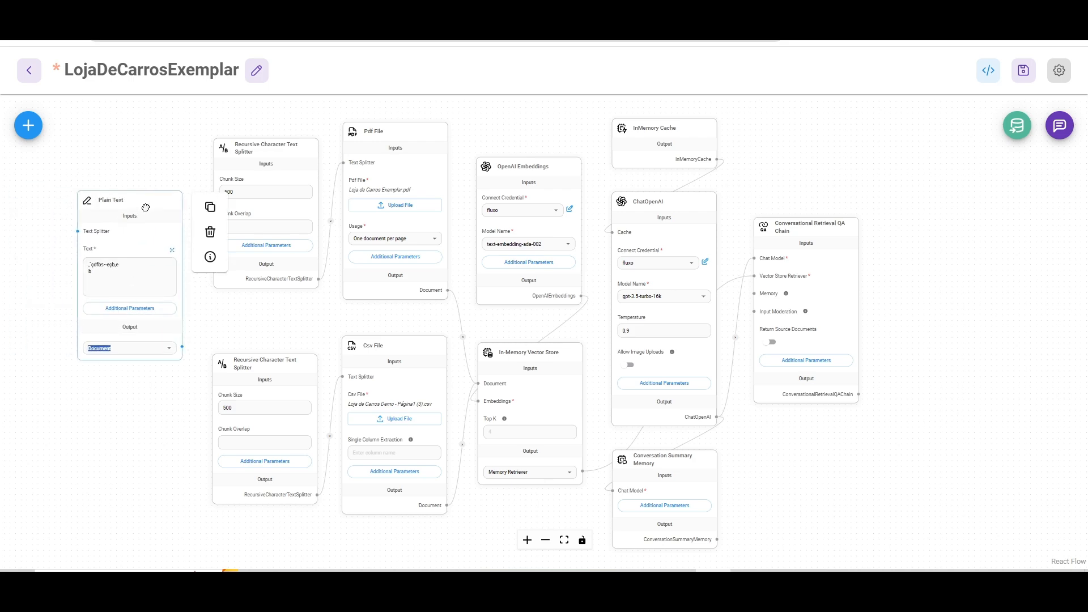
{"action": "left_click", "coordinate": [211, 231]}
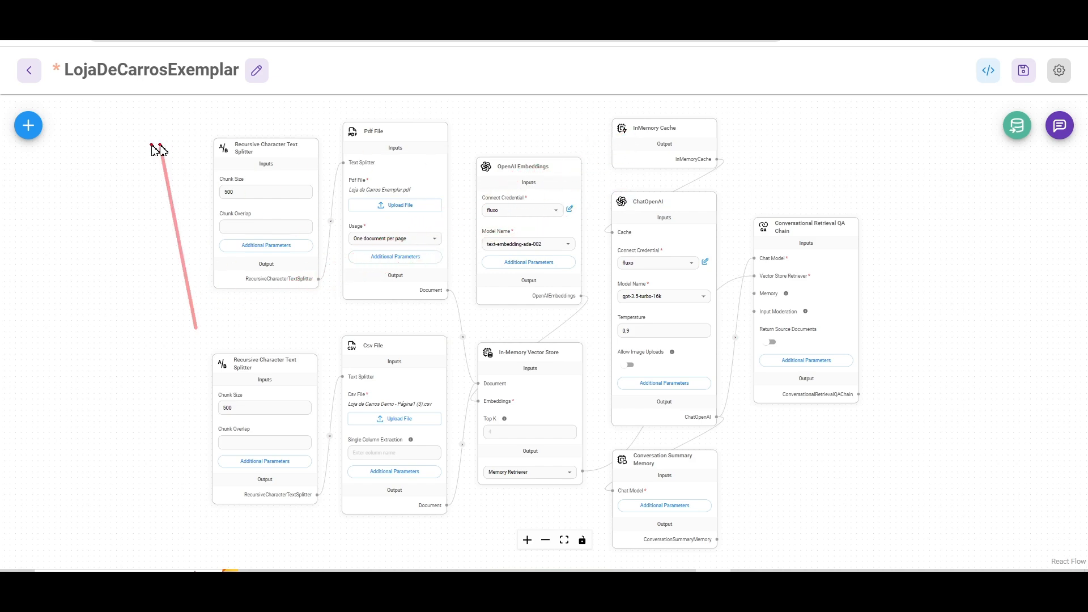
Look through the LangChain node categories, including Output Parsers, Prompts, Record Manager and Retrievers, and close the node list
{"action": "left_click", "coordinate": [29, 127]}
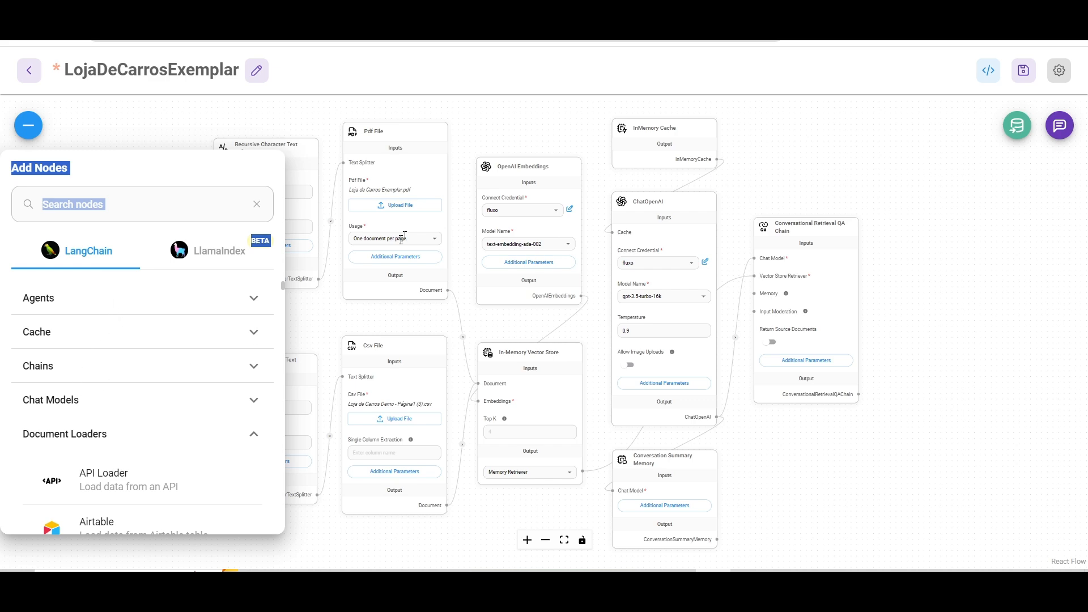
{"action": "mouse_move", "coordinate": [469, 134]}
{"action": "scroll", "coordinate": [139, 378], "scroll_direction": "down", "scroll_amount": 12}
{"action": "scroll", "coordinate": [140, 378], "scroll_direction": "down", "scroll_amount": 15}
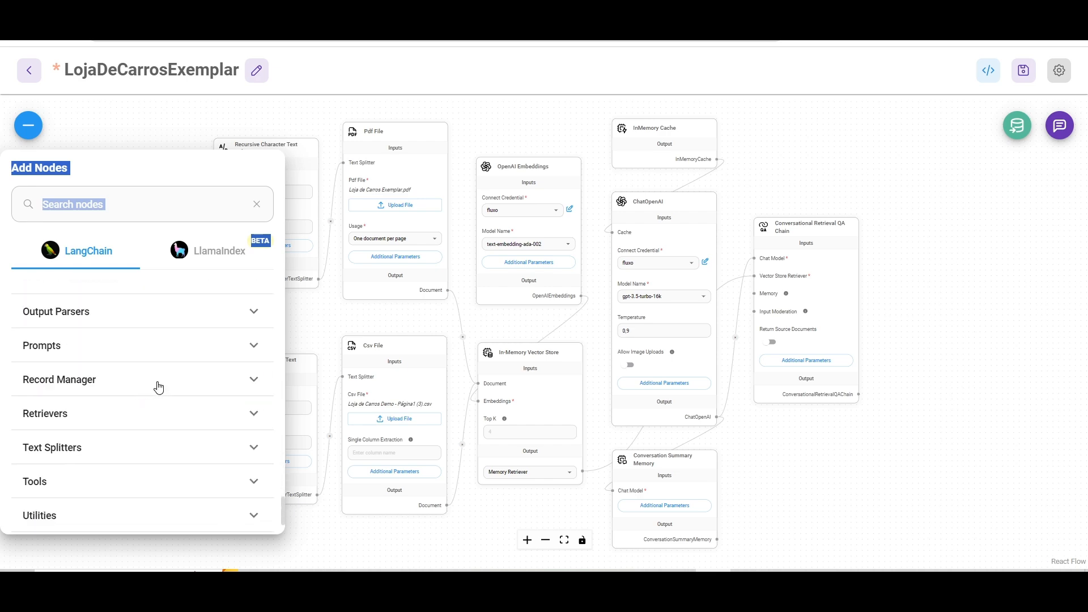
{"action": "left_click_drag", "start_coordinate": [245, 257], "coordinate": [99, 311]}
{"action": "left_click_drag", "start_coordinate": [220, 291], "coordinate": [103, 337]}
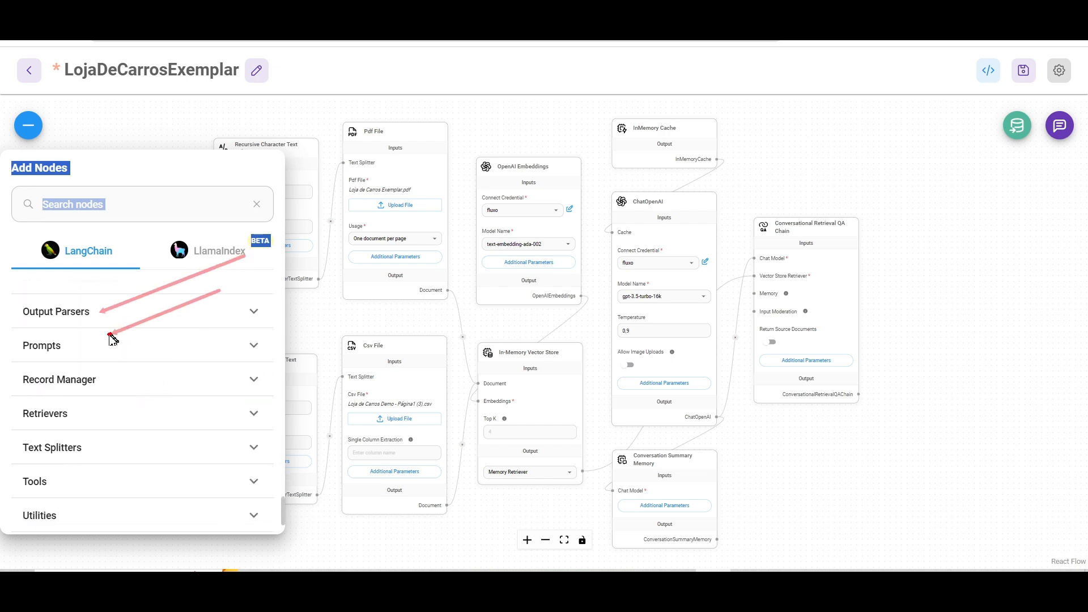
{"action": "left_click_drag", "start_coordinate": [227, 318], "coordinate": [109, 380]}
{"action": "left_click_drag", "start_coordinate": [235, 355], "coordinate": [113, 412]}
{"action": "key", "text": "Escape"}
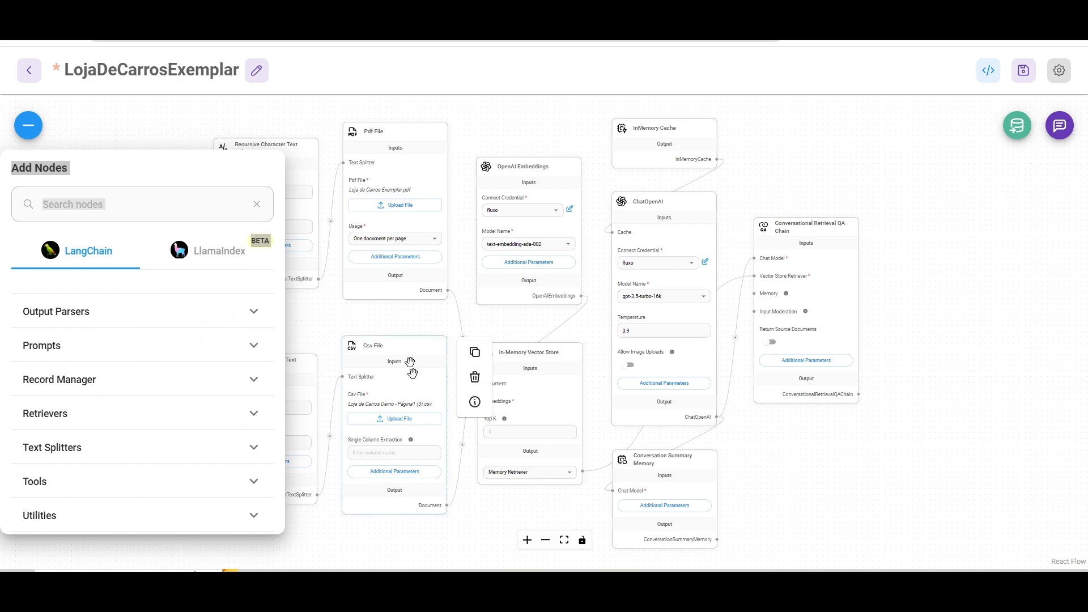
{"action": "left_click", "coordinate": [397, 323]}
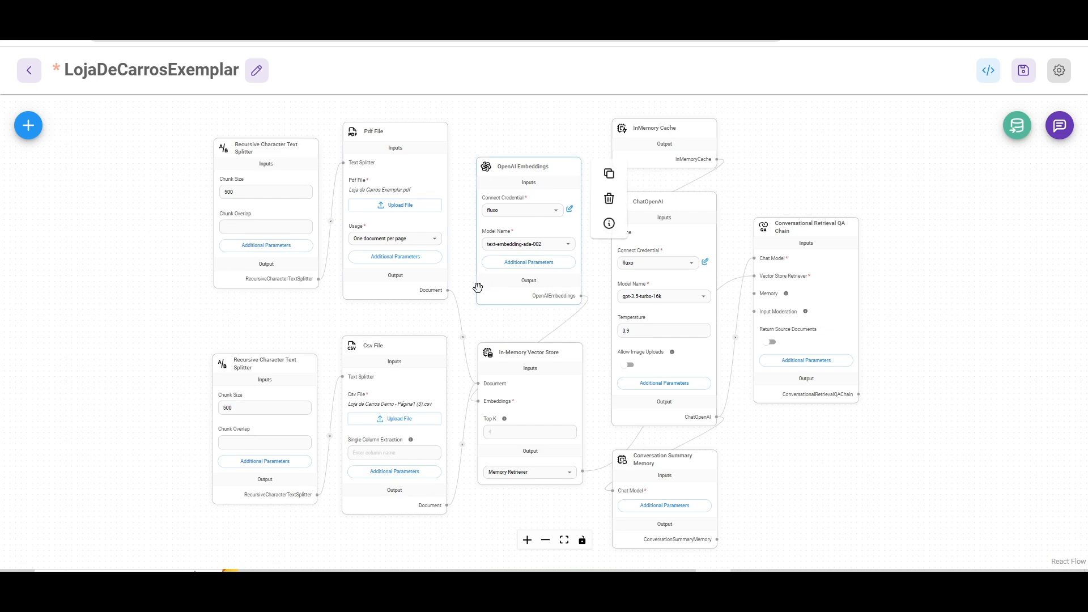
Examine the Pdf File and Csv File loader nodes as the chatflow's document sources
{"action": "mouse_move", "coordinate": [387, 175]}
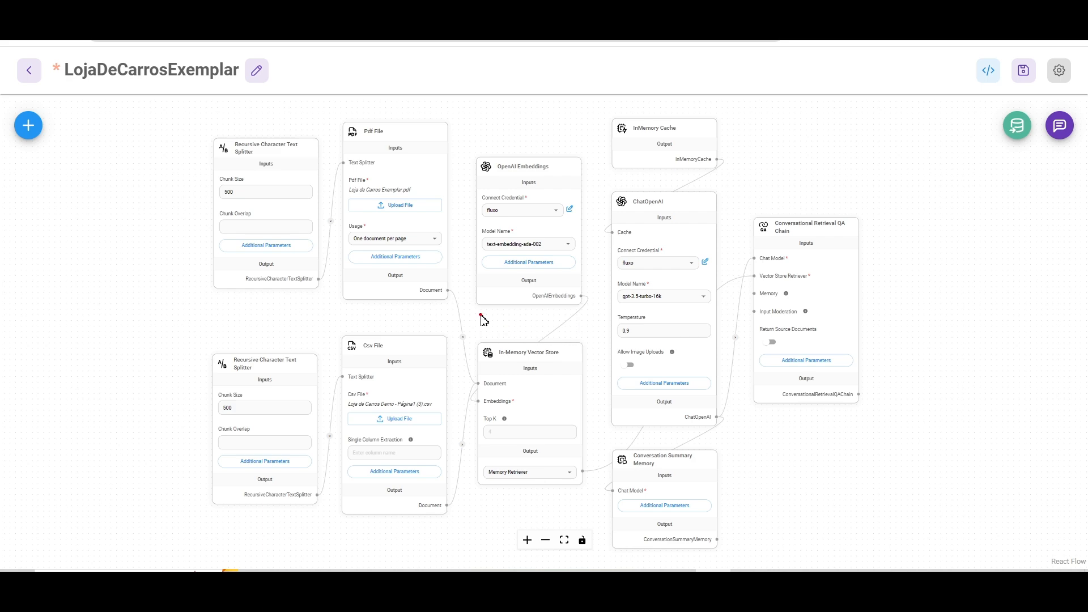
{"action": "left_click_drag", "start_coordinate": [485, 327], "coordinate": [416, 226]}
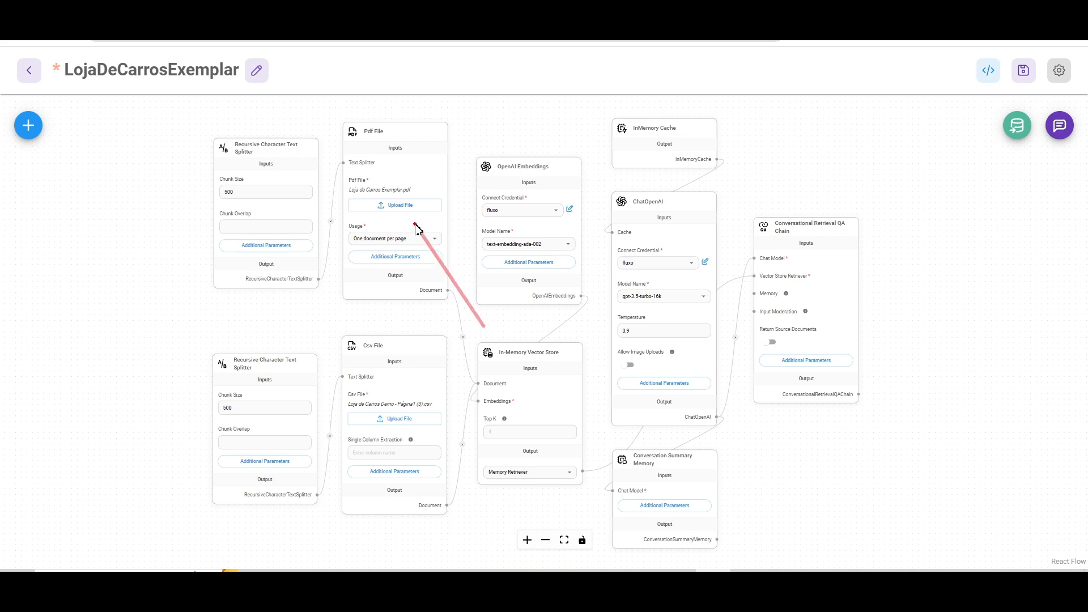
{"action": "left_click_drag", "start_coordinate": [479, 255], "coordinate": [421, 349]}
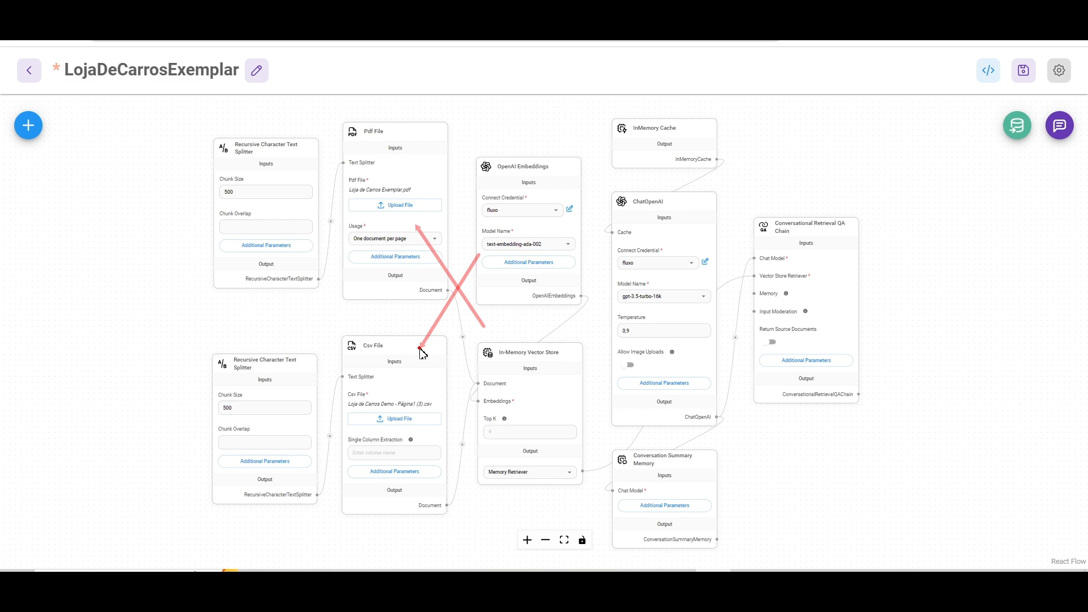
{"action": "left_click", "coordinate": [388, 164]}
{"action": "key", "text": "Escape"}
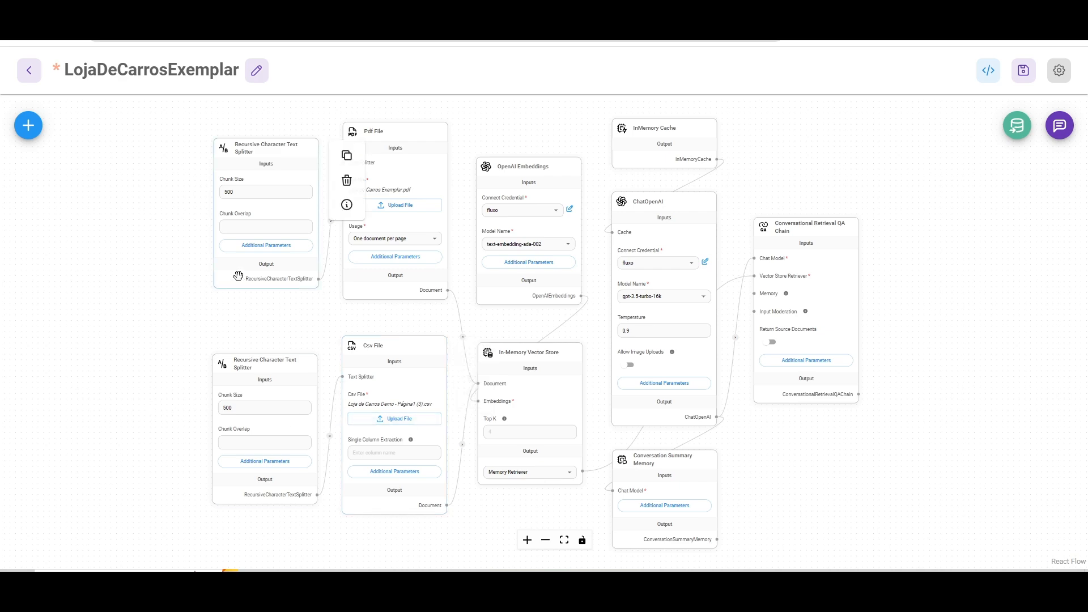
Examine the Chunk Size and Chunk Overlap settings of both Recursive Character Text Splitter nodes
{"action": "key", "text": "ctrl+2"}
{"action": "mouse_move", "coordinate": [228, 141]}
{"action": "left_mouse_down"}
{"action": "mouse_move", "coordinate": [232, 155]}
{"action": "mouse_move", "coordinate": [269, 161]}
{"action": "mouse_move", "coordinate": [234, 188]}
{"action": "left_mouse_up"}
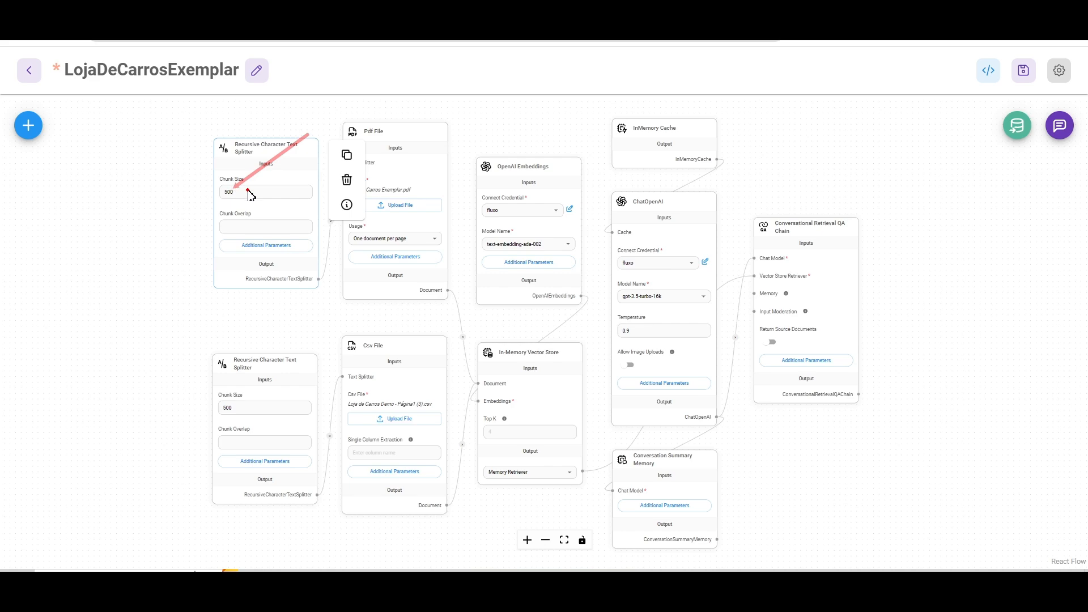
{"action": "left_click_drag", "start_coordinate": [308, 301], "coordinate": [235, 406]}
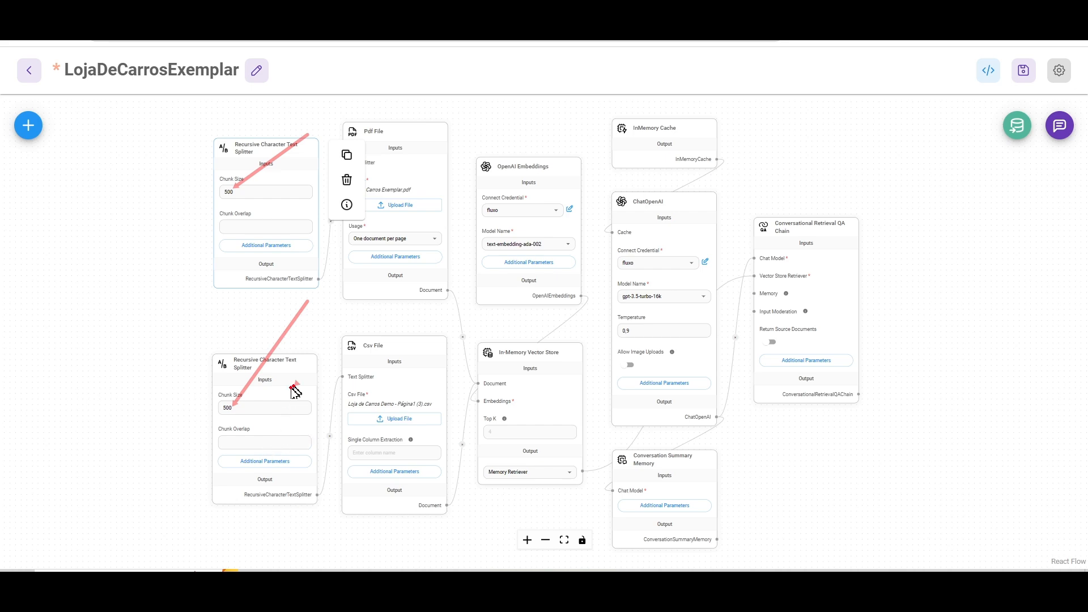
{"action": "left_click_drag", "start_coordinate": [295, 382], "coordinate": [254, 430]}
{"action": "key", "text": "Escape"}
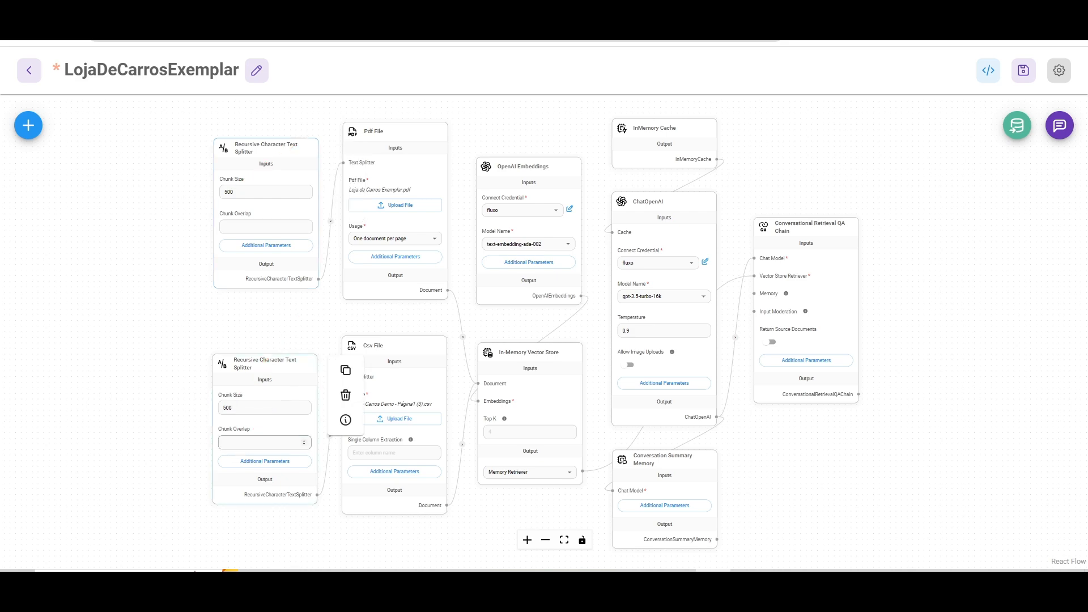
{"action": "left_click", "coordinate": [258, 442]}
{"action": "left_click_drag", "start_coordinate": [212, 401], "coordinate": [209, 479]}
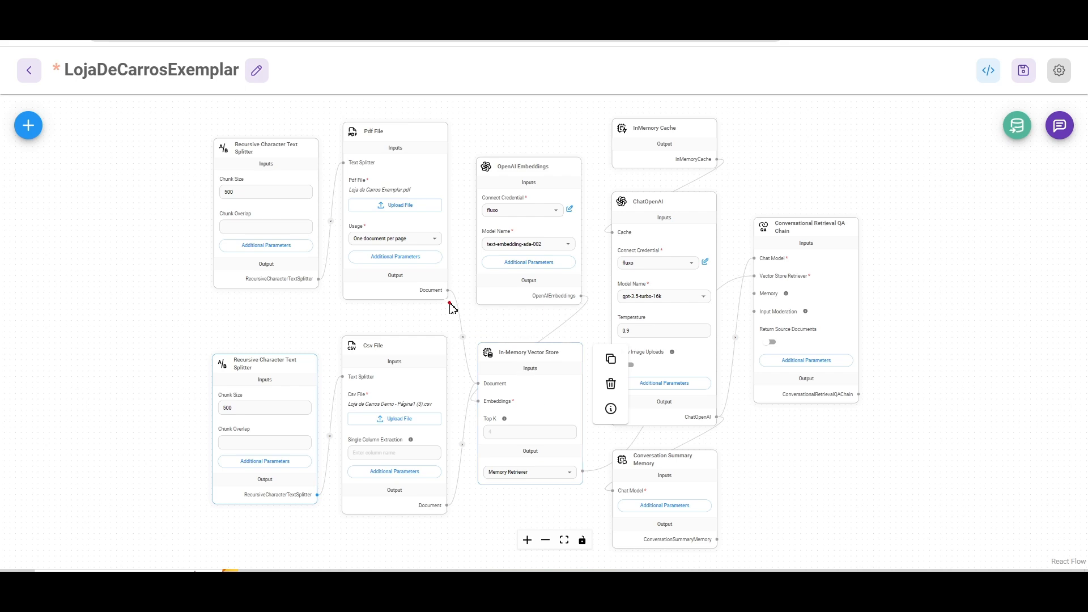
Examine the In-Memory Vector Store node and the Document connections feeding it
{"action": "left_click_drag", "start_coordinate": [443, 298], "coordinate": [514, 360]}
{"action": "left_click", "coordinate": [535, 412]}
{"action": "left_click_drag", "start_coordinate": [499, 357], "coordinate": [565, 356]}
{"action": "key", "text": "Escape"}
Browse the LangChain node categories, including the Document Loaders nodes and the nodes inside Retrievers
{"action": "left_click_drag", "start_coordinate": [529, 393], "coordinate": [37, 129]}
{"action": "left_click", "coordinate": [36, 130]}
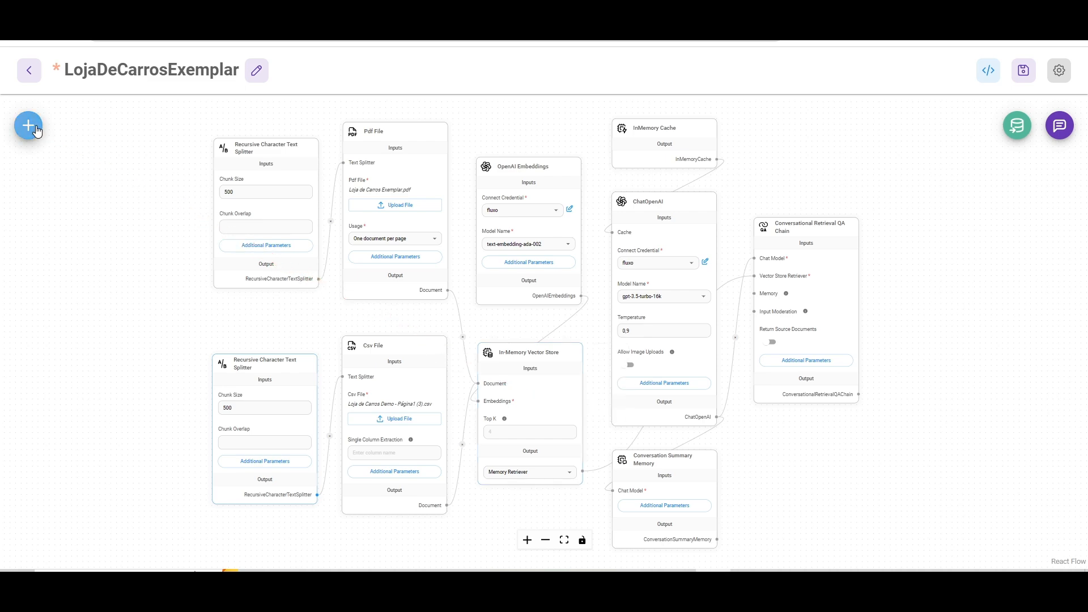
{"action": "scroll", "coordinate": [117, 334], "scroll_direction": "down", "scroll_amount": 5}
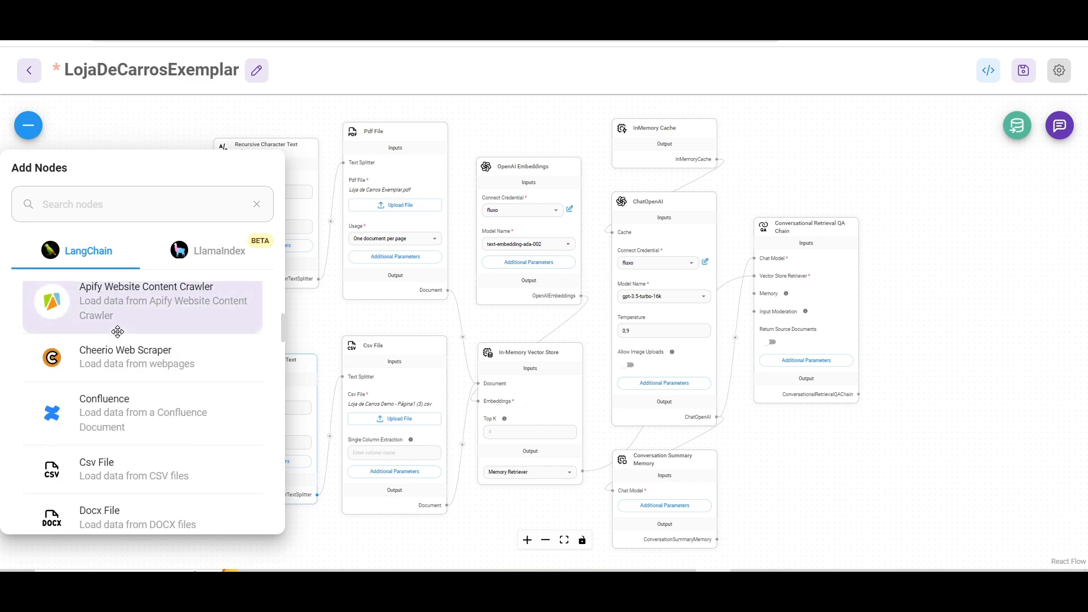
{"action": "scroll", "coordinate": [117, 332], "scroll_direction": "down", "scroll_amount": 20}
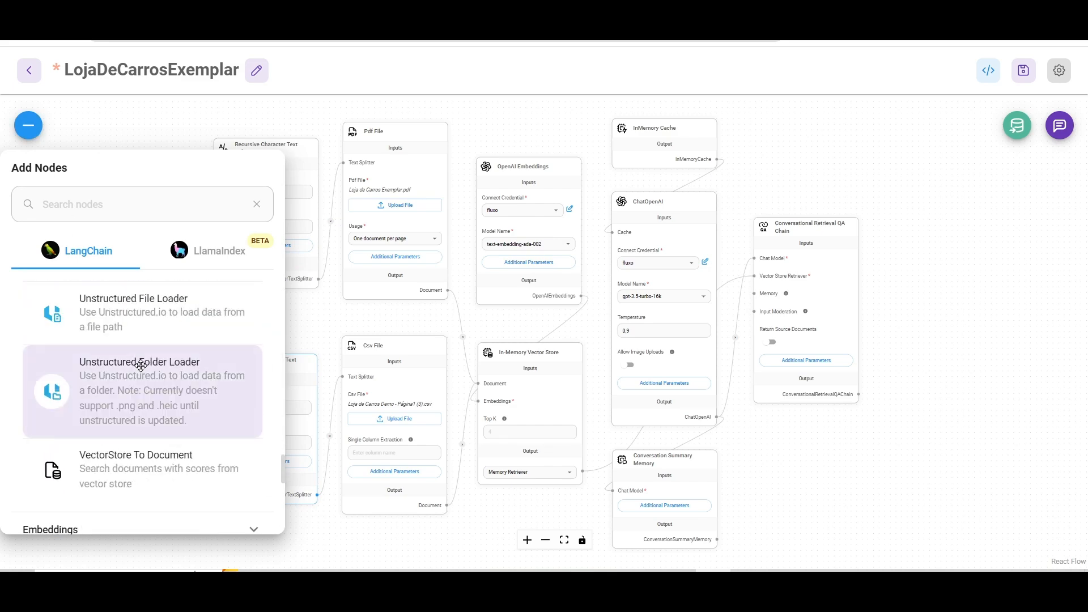
{"action": "scroll", "coordinate": [140, 365], "scroll_direction": "down", "scroll_amount": 8}
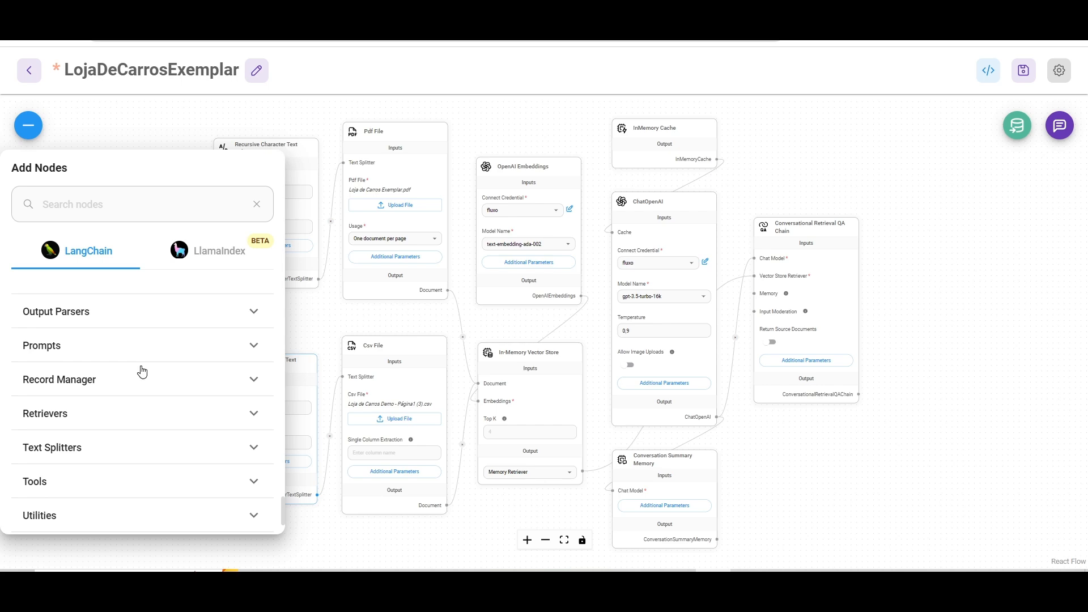
{"action": "scroll", "coordinate": [142, 371], "scroll_direction": "down", "scroll_amount": 2}
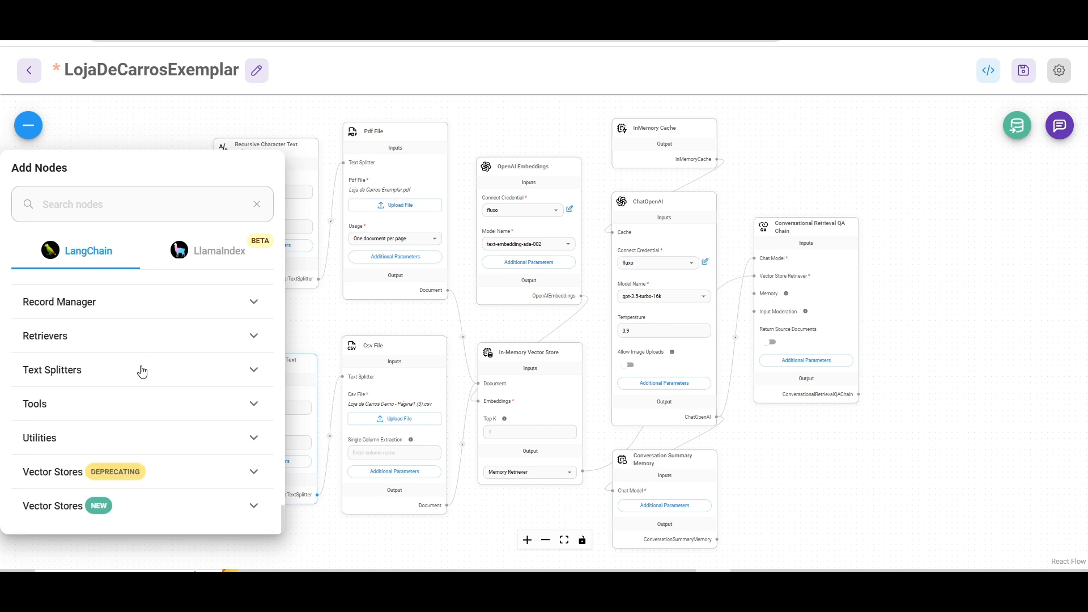
{"action": "left_click", "coordinate": [74, 347]}
{"action": "scroll", "coordinate": [146, 369], "scroll_direction": "down", "scroll_amount": 5}
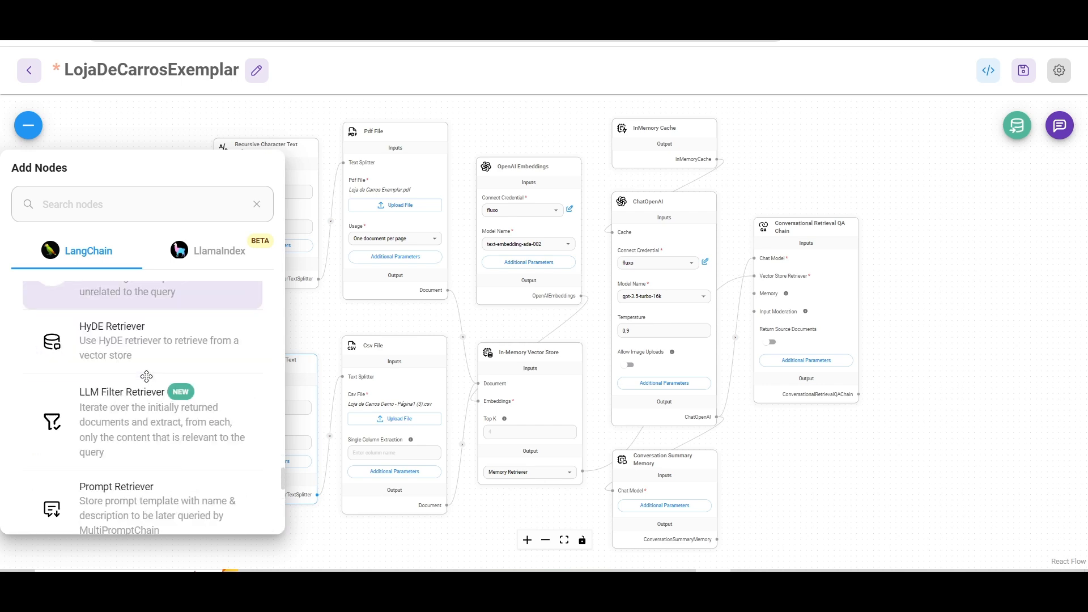
{"action": "scroll", "coordinate": [146, 377], "scroll_direction": "down", "scroll_amount": 6}
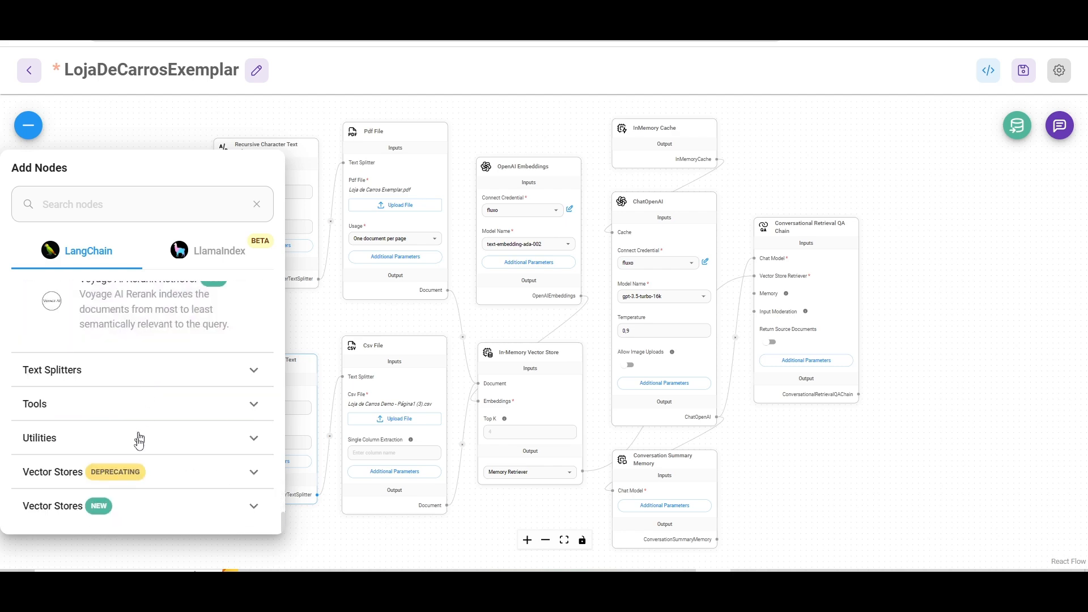
Review the deprecating Vector Stores nodes, from Chroma and Elasticsearch through Pinecone, Postgres, Redis and Supabase to Zep
{"action": "left_click", "coordinate": [189, 472]}
{"action": "scroll", "coordinate": [207, 379], "scroll_direction": "down", "scroll_amount": 3}
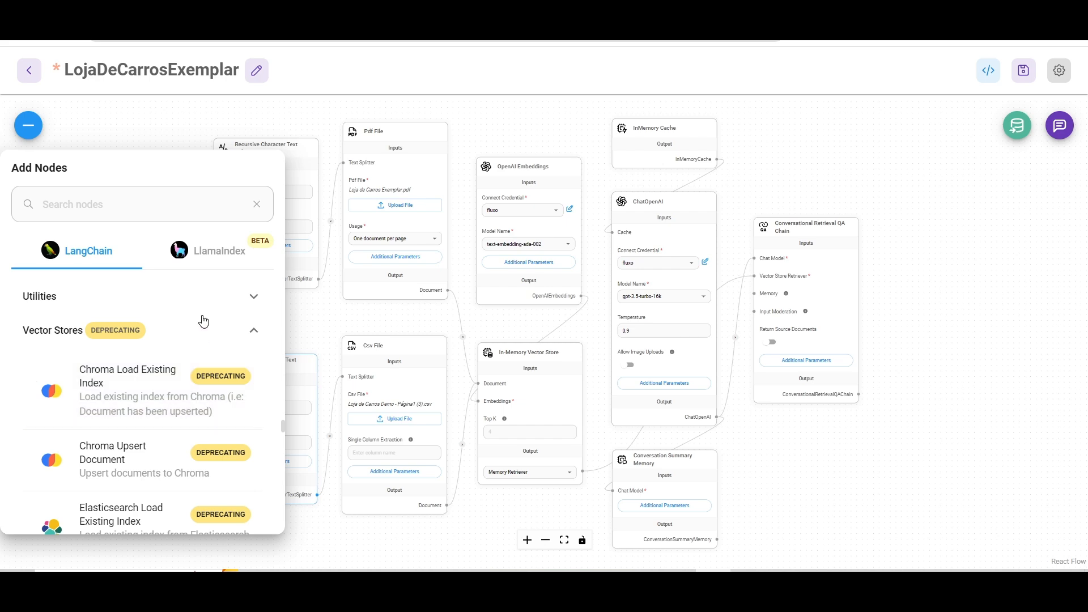
{"action": "scroll", "coordinate": [202, 318], "scroll_direction": "down", "scroll_amount": 3}
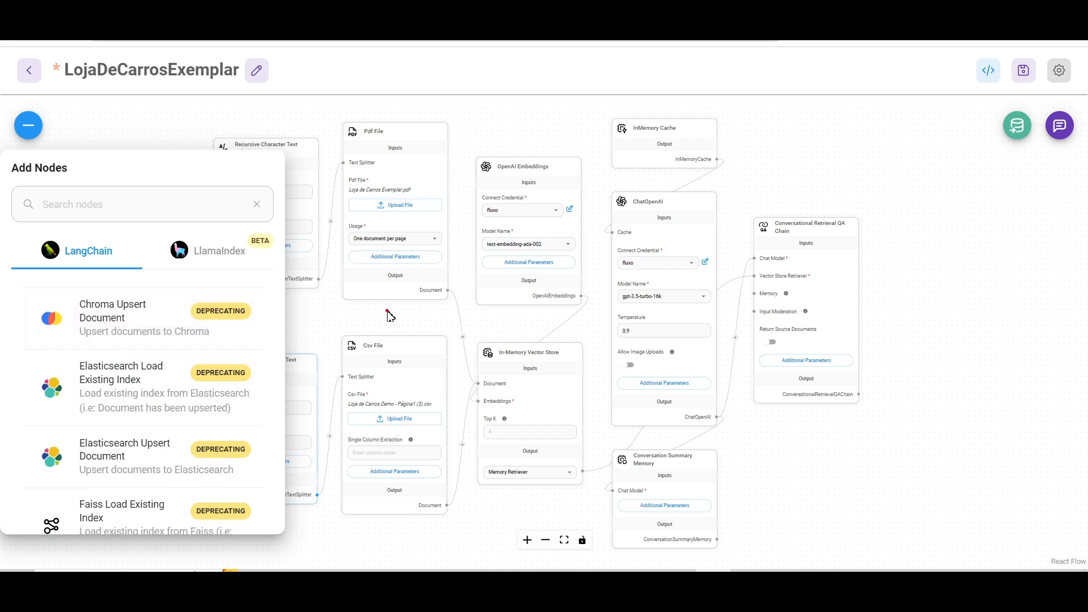
{"action": "left_click_drag", "start_coordinate": [388, 312], "coordinate": [565, 359]}
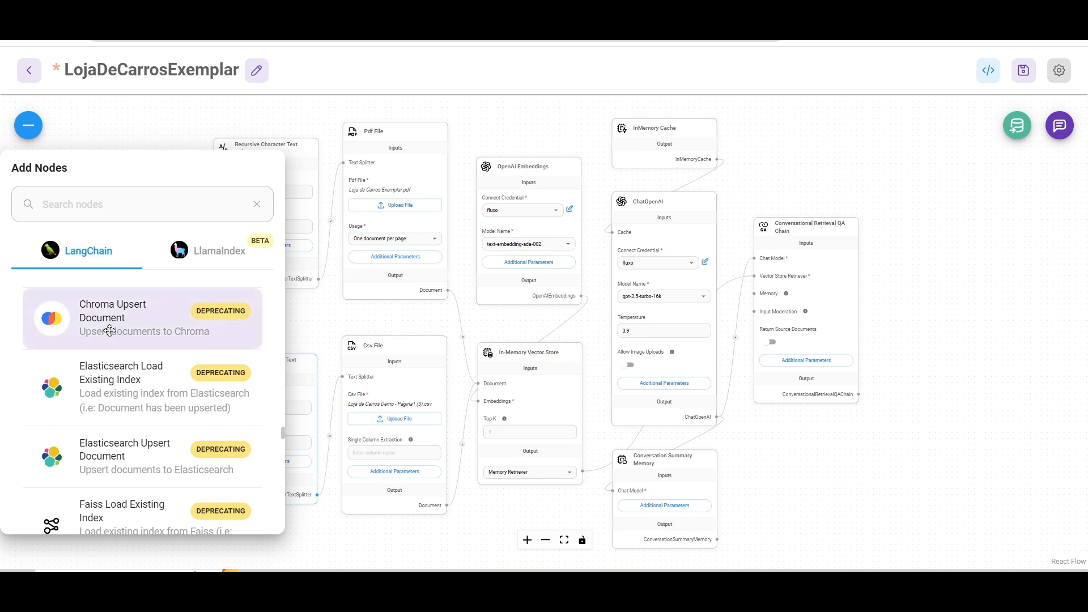
{"action": "scroll", "coordinate": [109, 331], "scroll_direction": "down", "scroll_amount": 5}
{"action": "scroll", "coordinate": [110, 330], "scroll_direction": "down", "scroll_amount": 5}
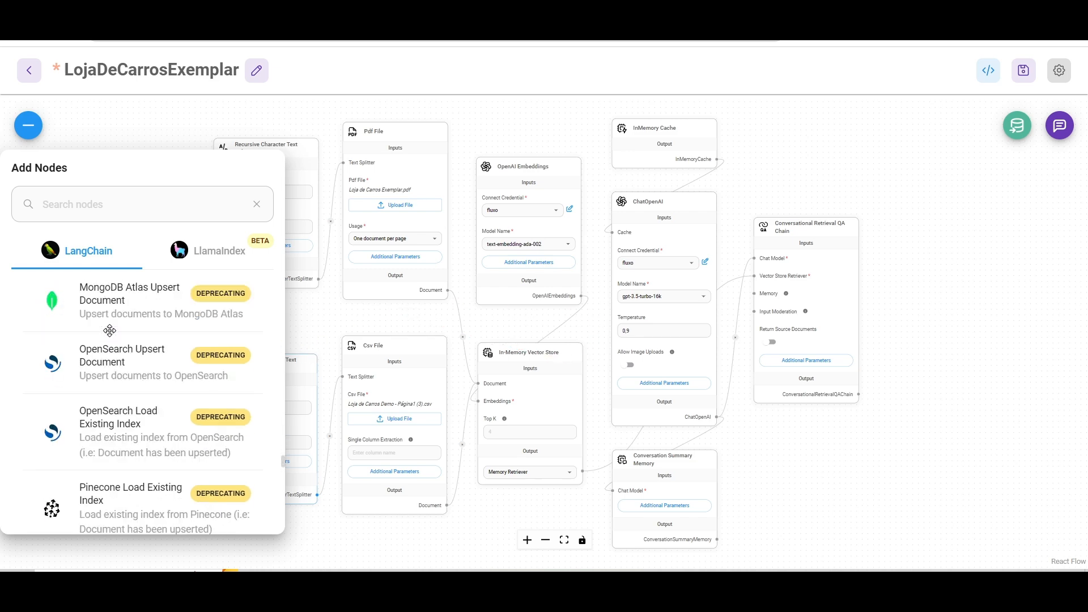
{"action": "scroll", "coordinate": [157, 369], "scroll_direction": "up", "scroll_amount": 1}
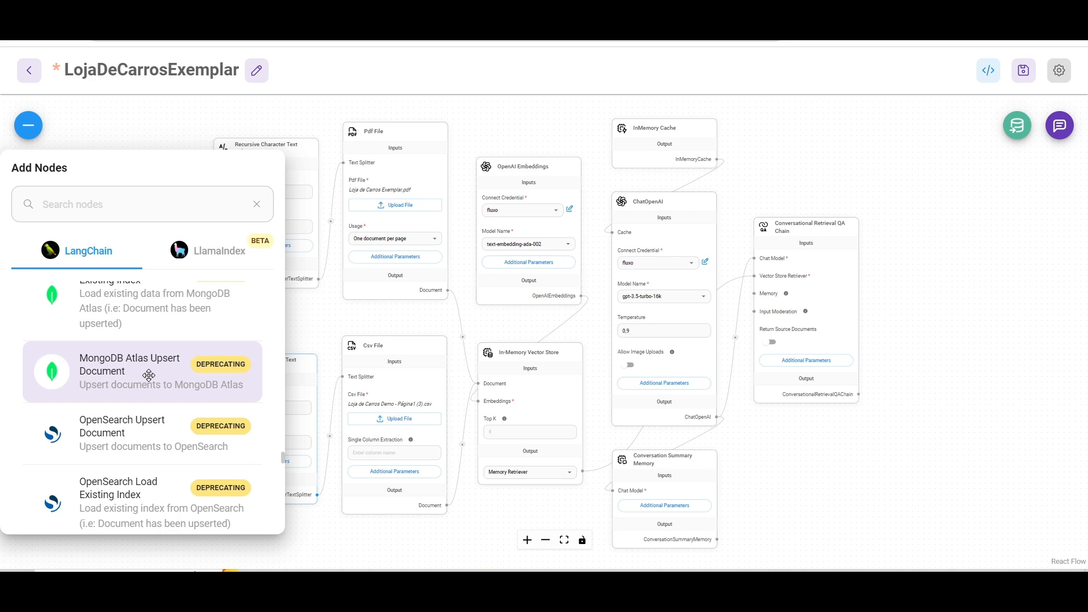
{"action": "scroll", "coordinate": [149, 375], "scroll_direction": "down", "scroll_amount": 3}
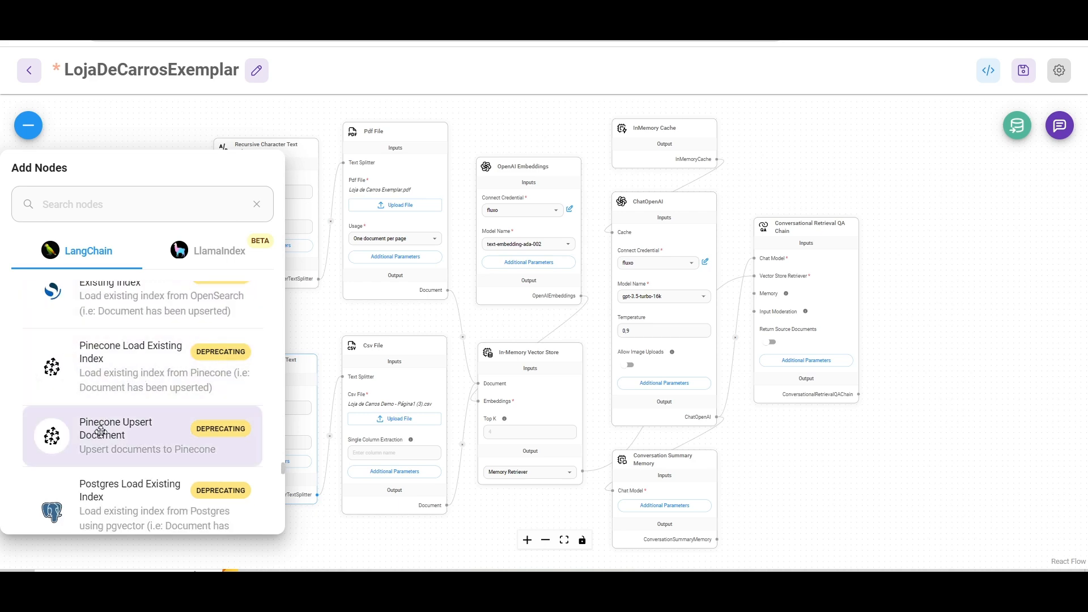
{"action": "scroll", "coordinate": [102, 434], "scroll_direction": "down", "scroll_amount": 1}
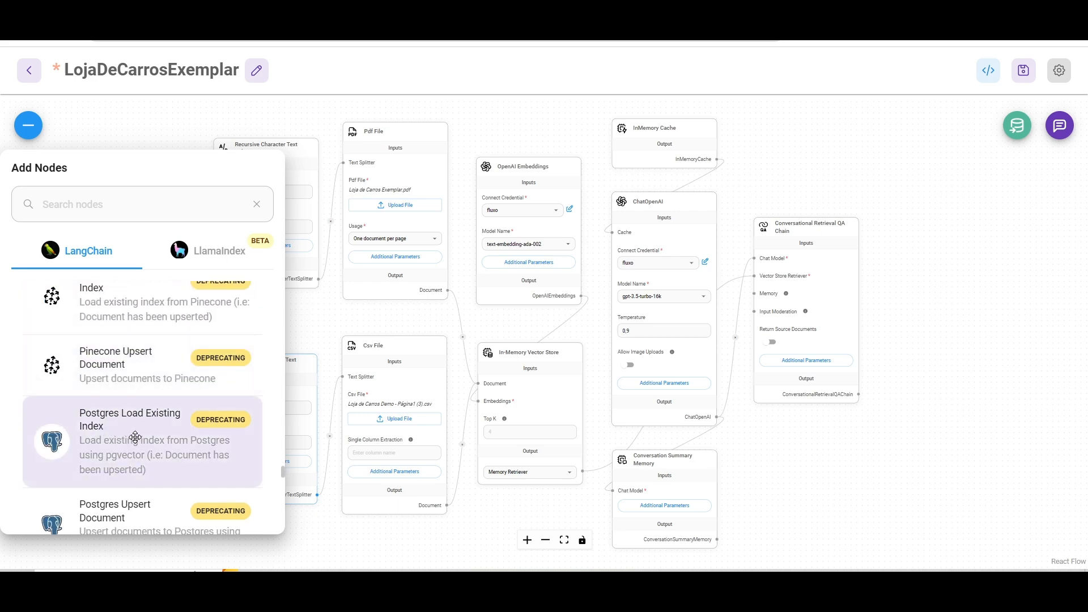
{"action": "scroll", "coordinate": [135, 437], "scroll_direction": "down", "scroll_amount": 1}
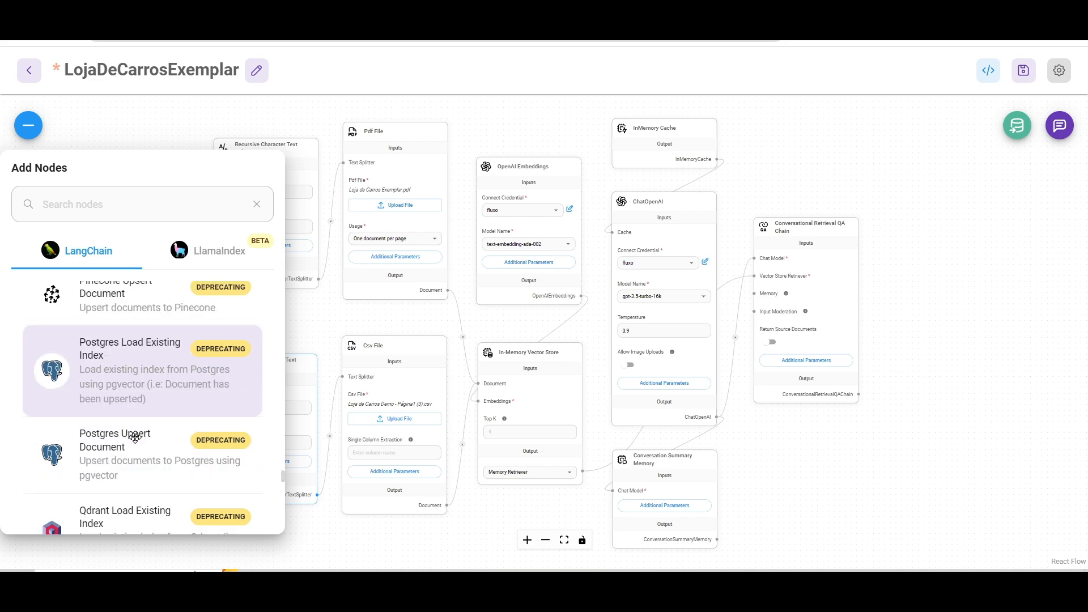
{"action": "scroll", "coordinate": [135, 437], "scroll_direction": "down", "scroll_amount": 2}
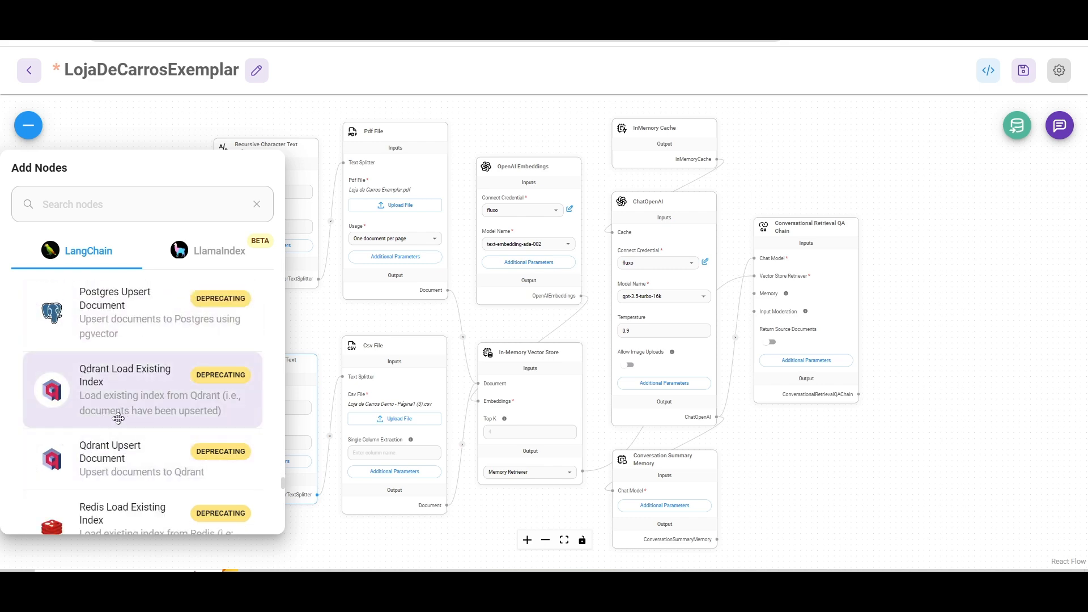
{"action": "scroll", "coordinate": [117, 418], "scroll_direction": "down", "scroll_amount": 1}
{"action": "scroll", "coordinate": [118, 418], "scroll_direction": "down", "scroll_amount": 1}
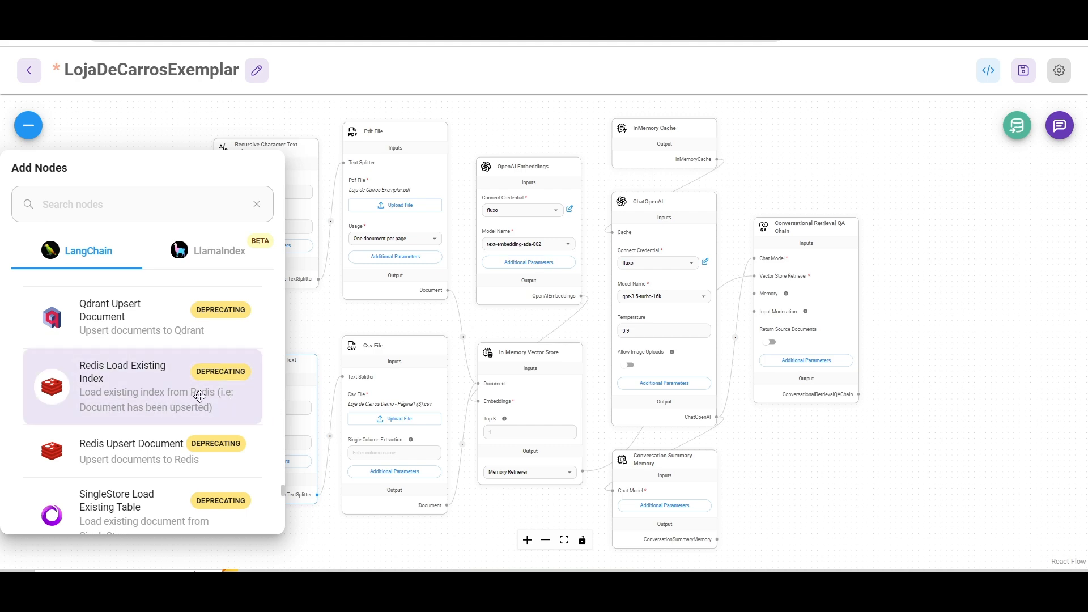
{"action": "scroll", "coordinate": [200, 396], "scroll_direction": "down", "scroll_amount": 2}
{"action": "scroll", "coordinate": [200, 396], "scroll_direction": "down", "scroll_amount": 2}
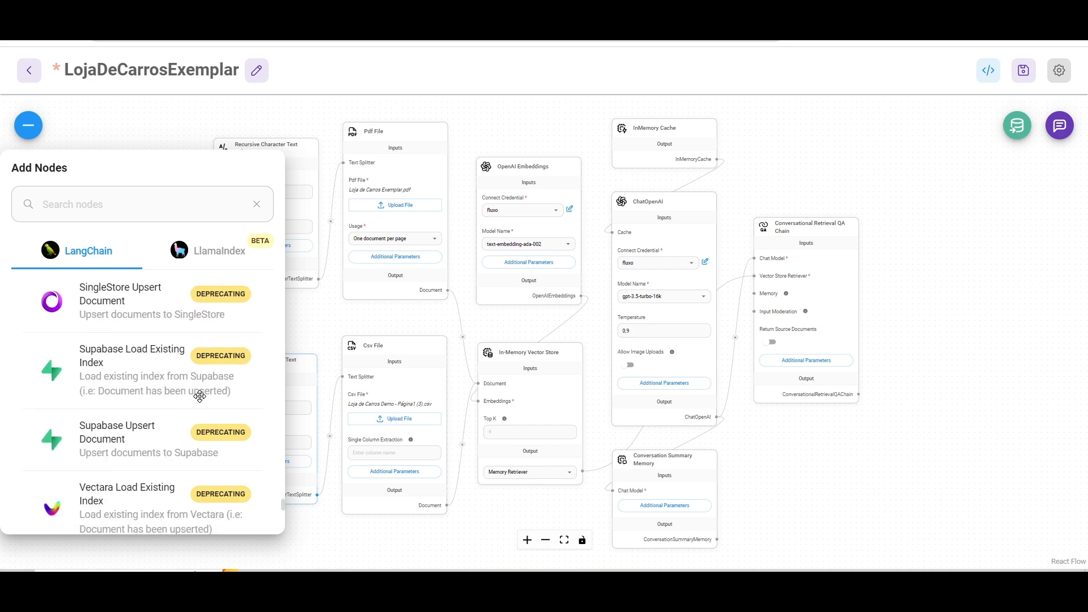
{"action": "scroll", "coordinate": [200, 396], "scroll_direction": "down", "scroll_amount": 6}
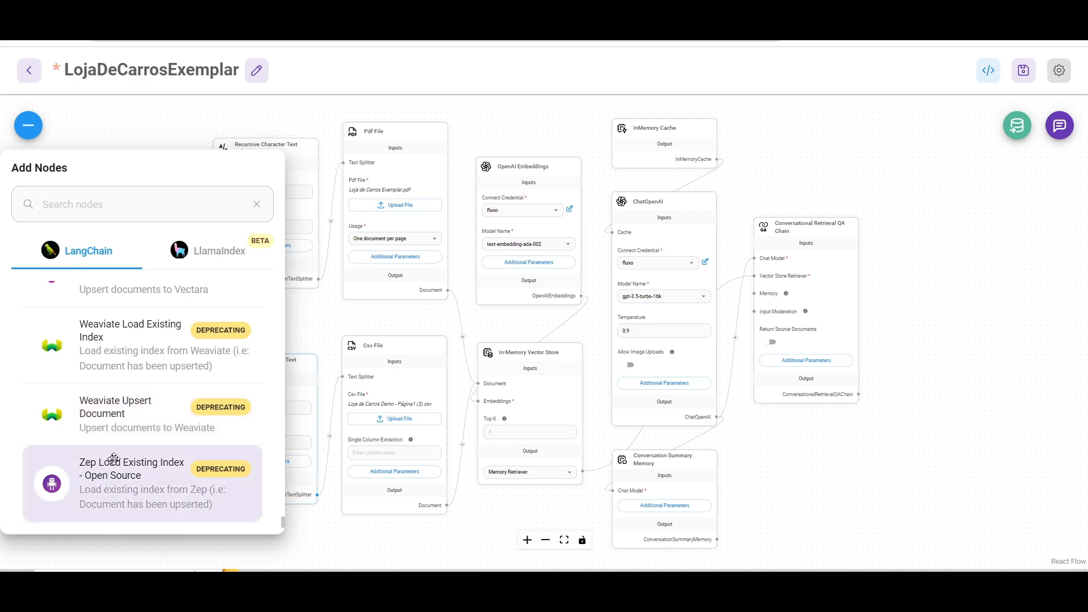
{"action": "scroll", "coordinate": [121, 454], "scroll_direction": "down", "scroll_amount": 2}
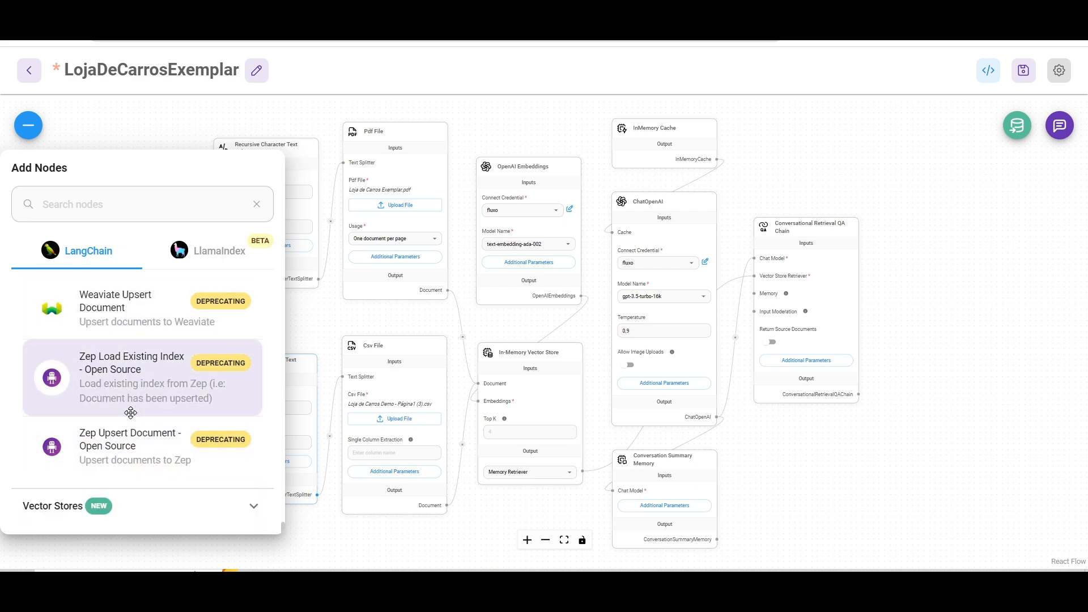
Review the new Vector Stores nodes from Astra to the In-Memory Vector Store entry, and close the node list
{"action": "left_click", "coordinate": [168, 502]}
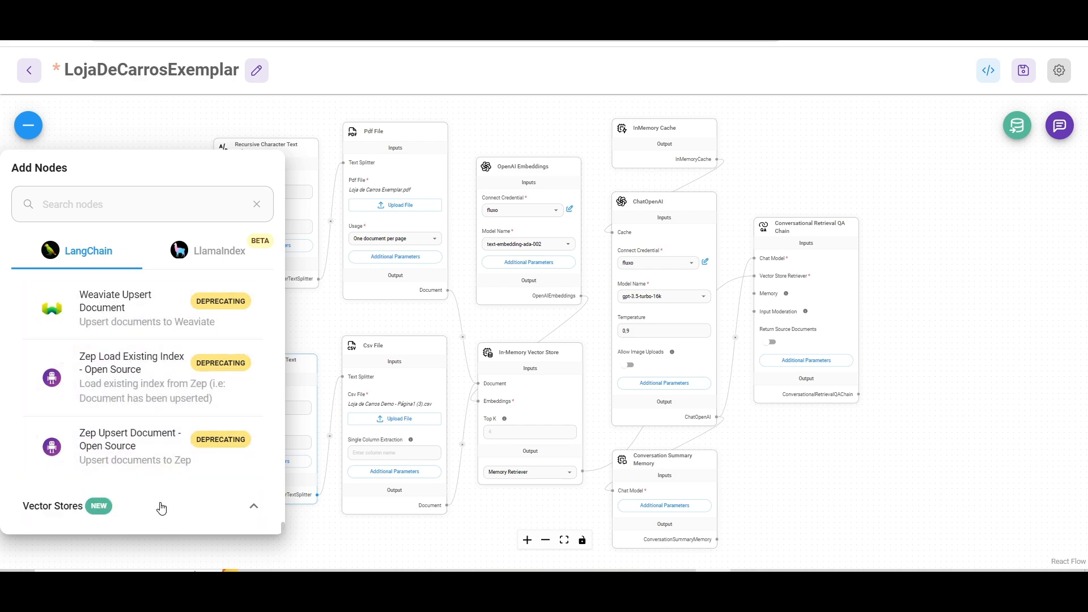
{"action": "left_click", "coordinate": [162, 509]}
{"action": "left_click", "coordinate": [162, 509]}
{"action": "scroll", "coordinate": [185, 401], "scroll_direction": "down", "scroll_amount": 3}
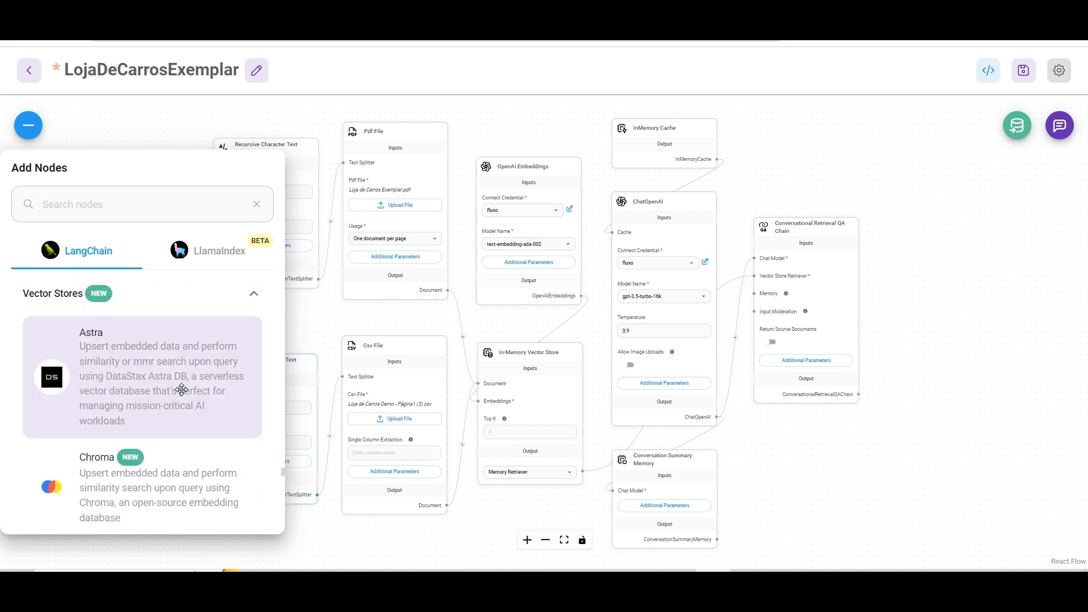
{"action": "scroll", "coordinate": [181, 389], "scroll_direction": "down", "scroll_amount": 1}
{"action": "scroll", "coordinate": [170, 419], "scroll_direction": "down", "scroll_amount": 3}
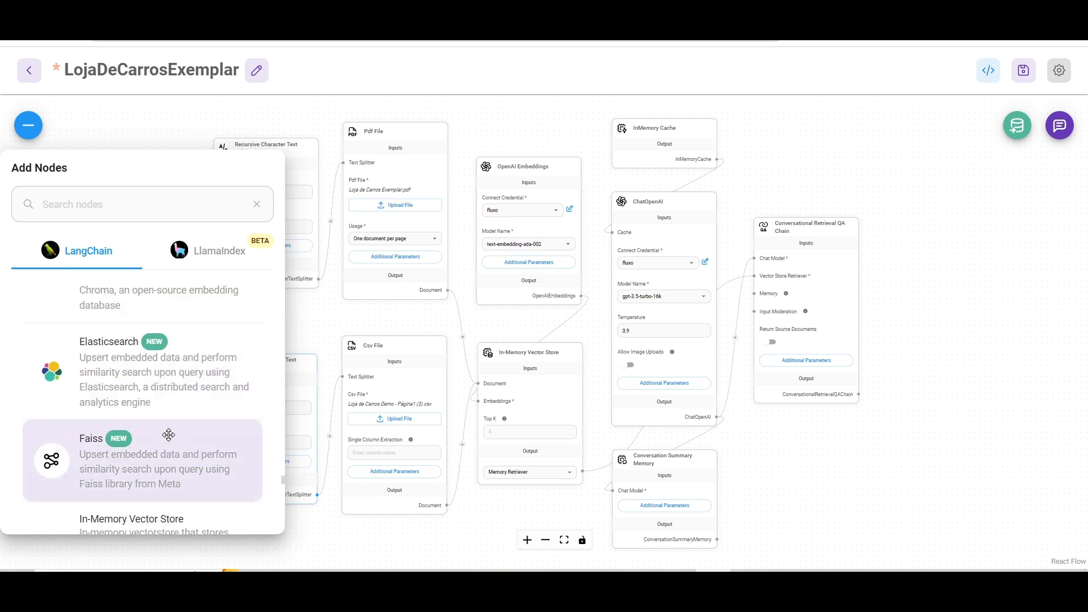
{"action": "scroll", "coordinate": [127, 466], "scroll_direction": "down", "scroll_amount": 2}
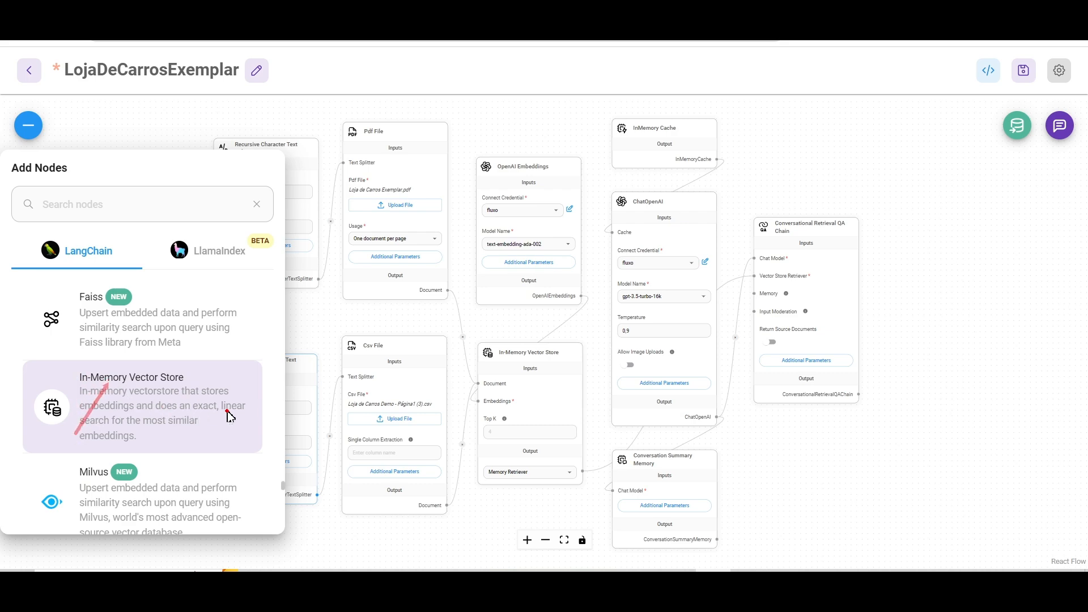
{"action": "left_click", "coordinate": [485, 320]}
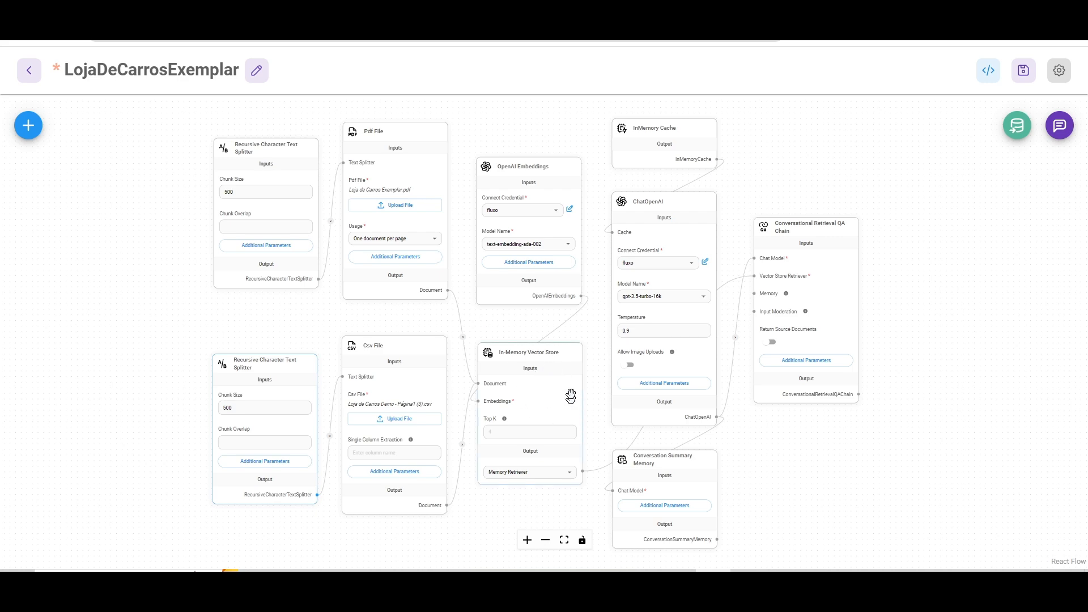
Examine how the In-Memory Vector Store node relates to the OpenAI Embeddings node in the chatflow
{"action": "mouse_move", "coordinate": [545, 379]}
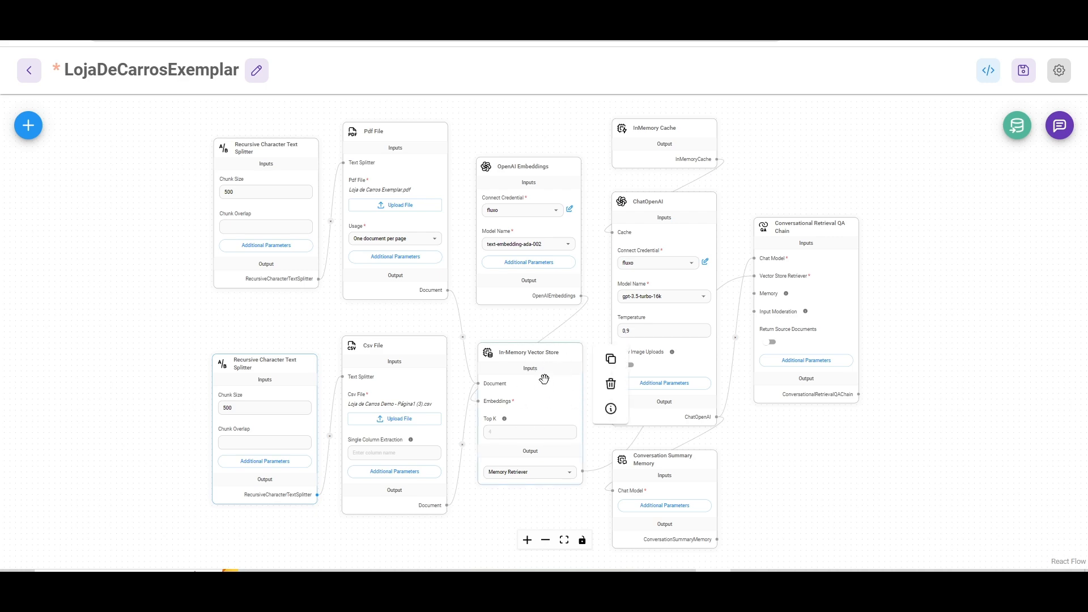
{"action": "mouse_move", "coordinate": [542, 425]}
{"action": "left_mouse_down"}
{"action": "mouse_move", "coordinate": [529, 206]}
{"action": "mouse_move", "coordinate": [514, 179]}
{"action": "mouse_move", "coordinate": [546, 174]}
{"action": "left_mouse_up"}
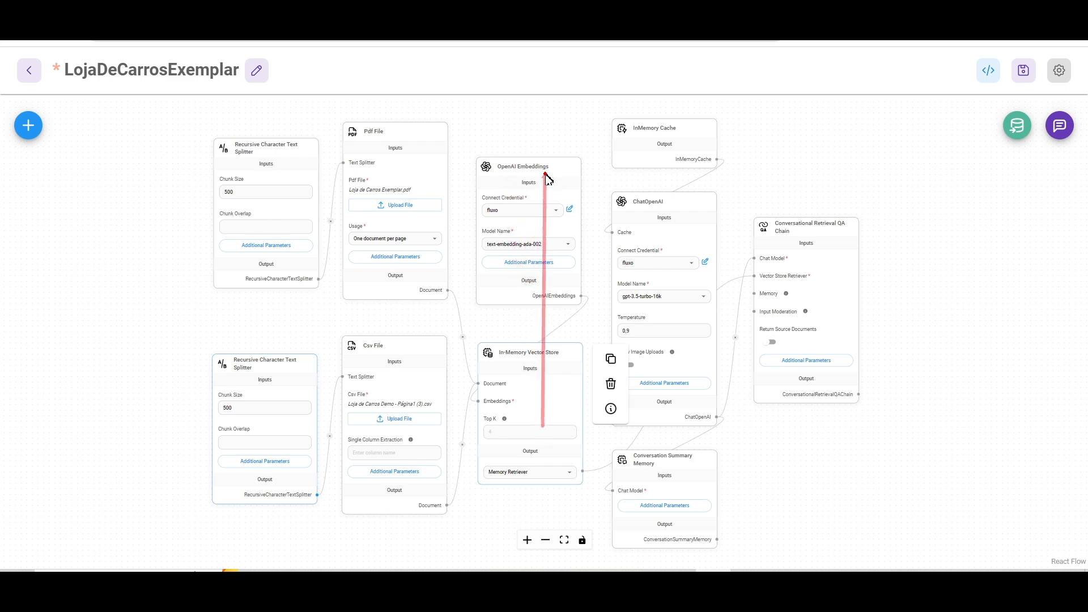
{"action": "left_click_drag", "start_coordinate": [594, 251], "coordinate": [543, 374]}
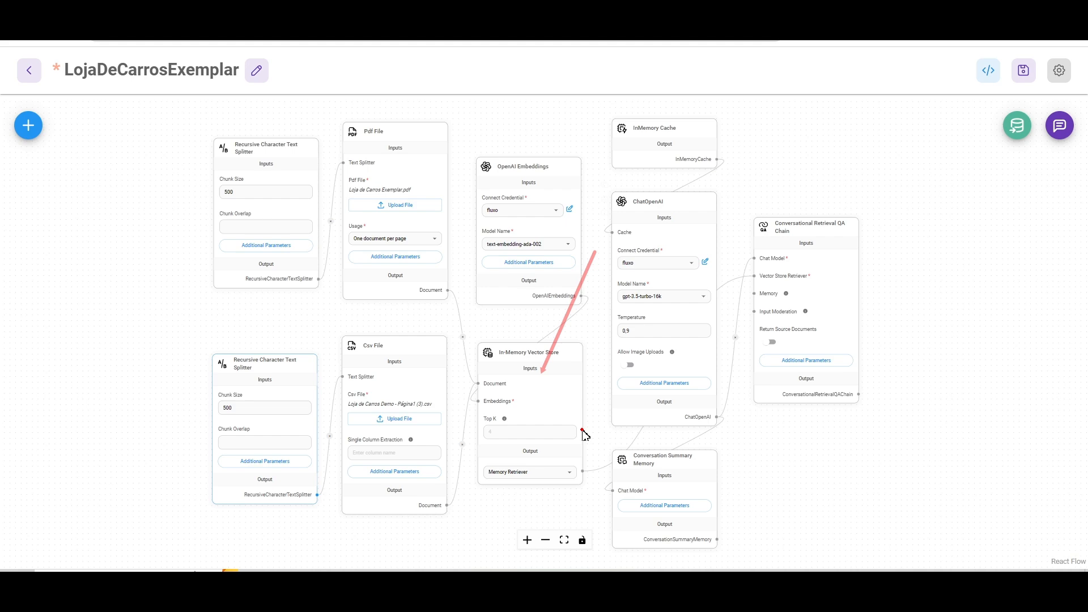
{"action": "left_click_drag", "start_coordinate": [580, 106], "coordinate": [528, 192]}
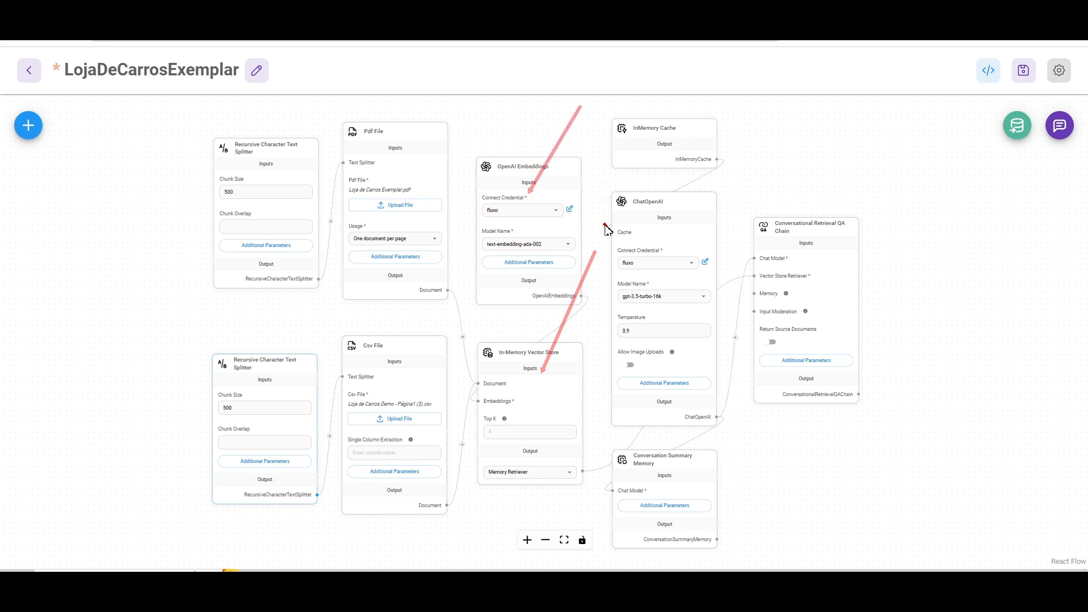
{"action": "key", "text": "Escape"}
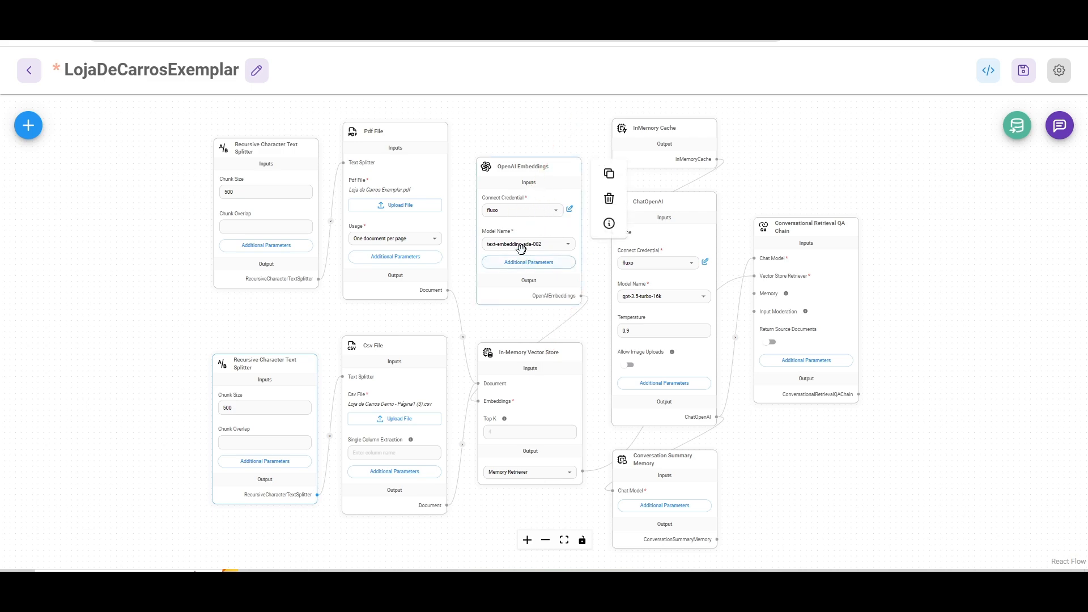
Examine the OpenAI Embeddings node and check which credentials it offers, keeping fluxo connected
{"action": "scroll", "coordinate": [510, 239], "scroll_direction": "up", "scroll_amount": 5}
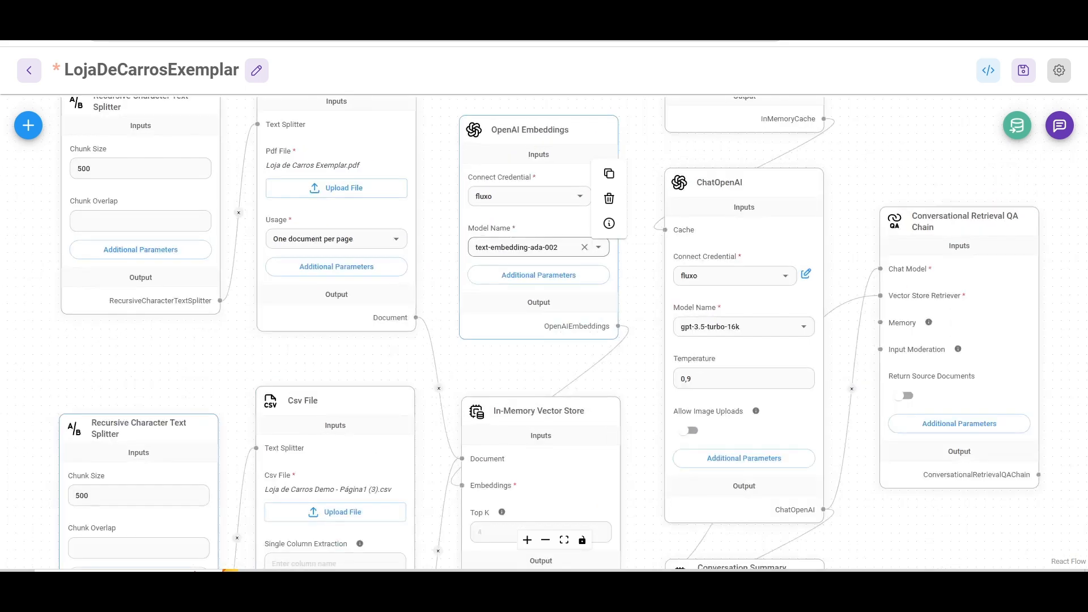
{"action": "scroll", "coordinate": [413, 155], "scroll_direction": "up", "scroll_amount": 1}
{"action": "left_click_drag", "start_coordinate": [413, 154], "coordinate": [422, 237]}
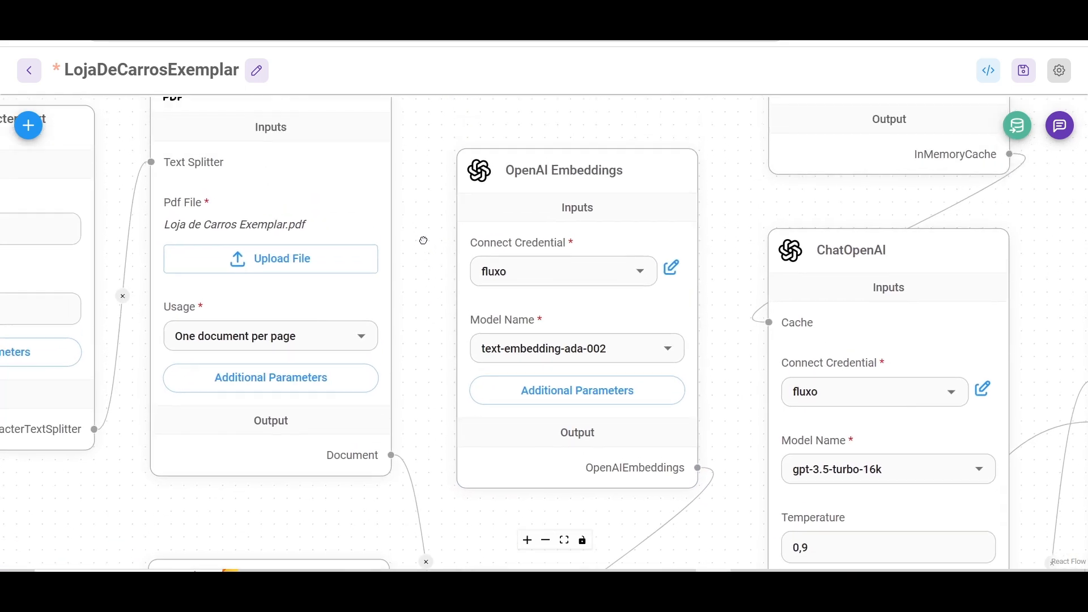
{"action": "key", "text": "ctrl+2"}
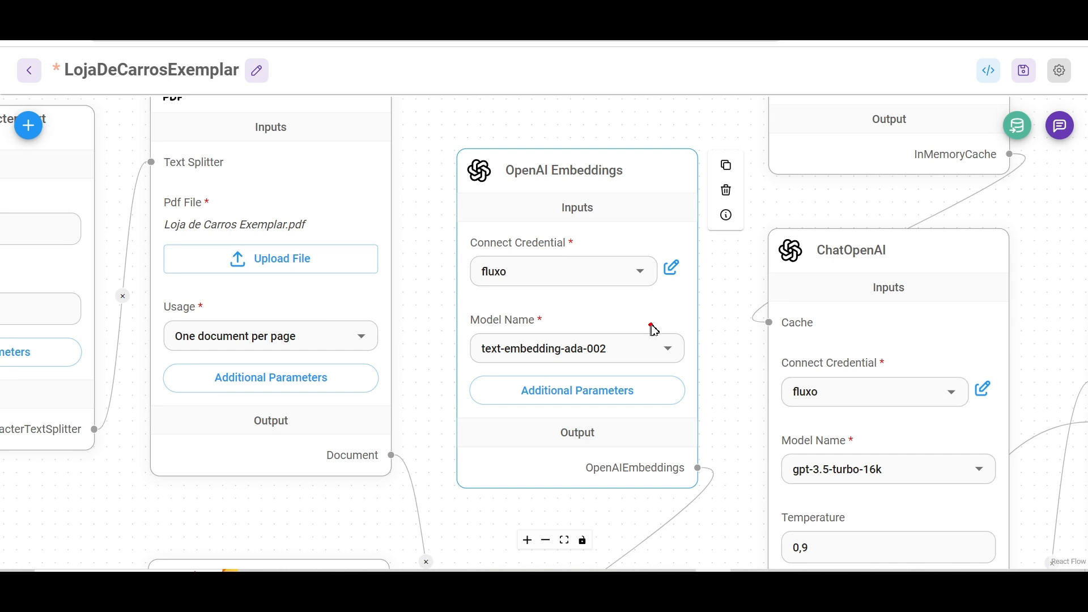
{"action": "mouse_move", "coordinate": [683, 334]}
{"action": "left_mouse_down"}
{"action": "mouse_move", "coordinate": [489, 278]}
{"action": "mouse_move", "coordinate": [553, 279]}
{"action": "left_mouse_up"}
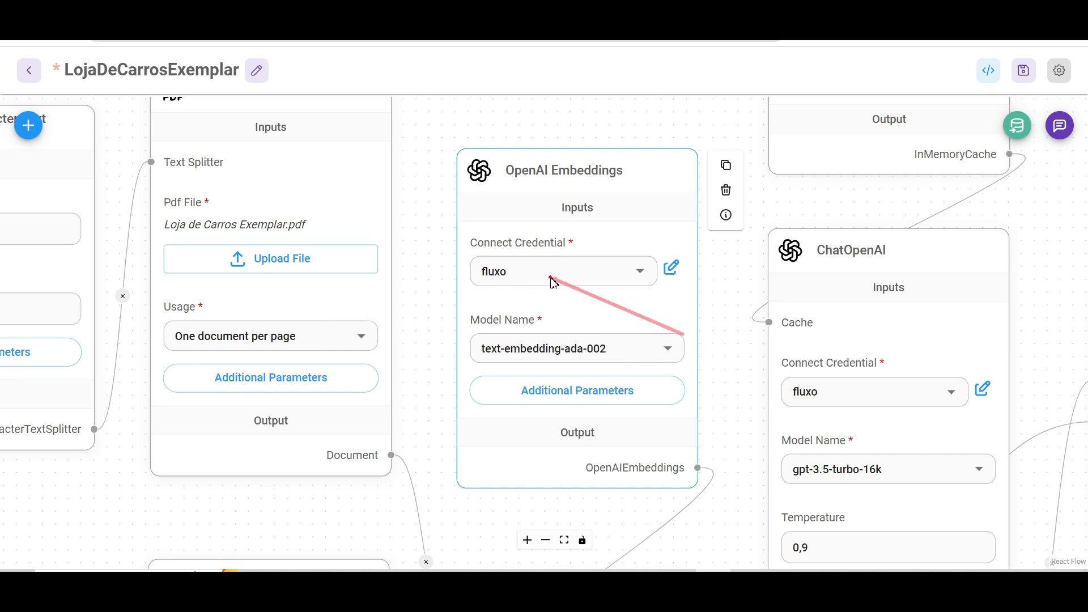
{"action": "key", "text": "Escape"}
{"action": "left_click", "coordinate": [641, 273]}
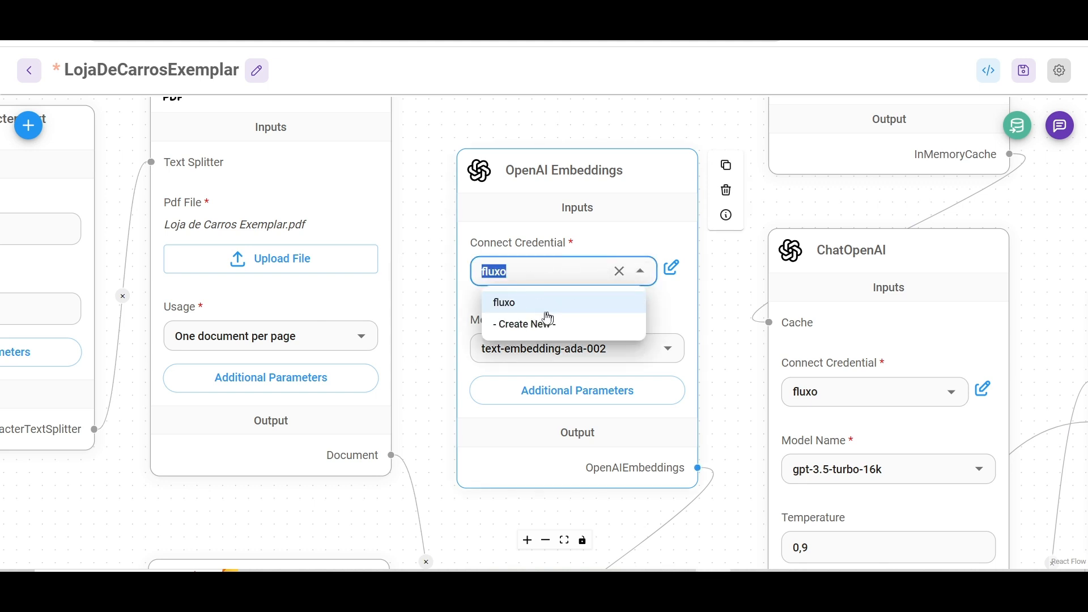
{"action": "left_click", "coordinate": [681, 295]}
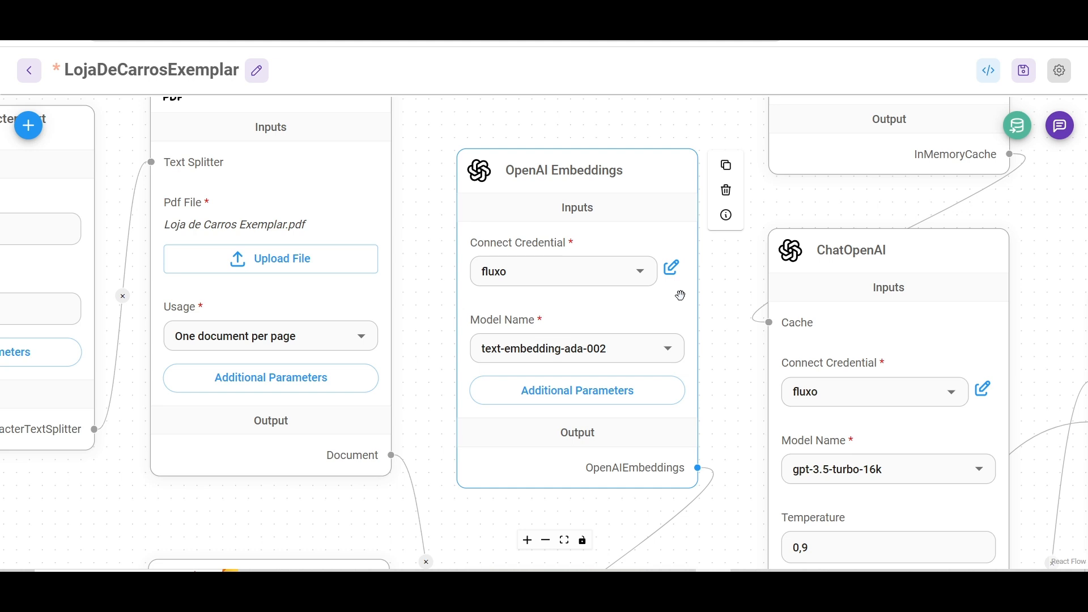
Review the embedding models available in the OpenAI Embeddings node, keeping text-embedding-ada-002
{"action": "left_click", "coordinate": [671, 349]}
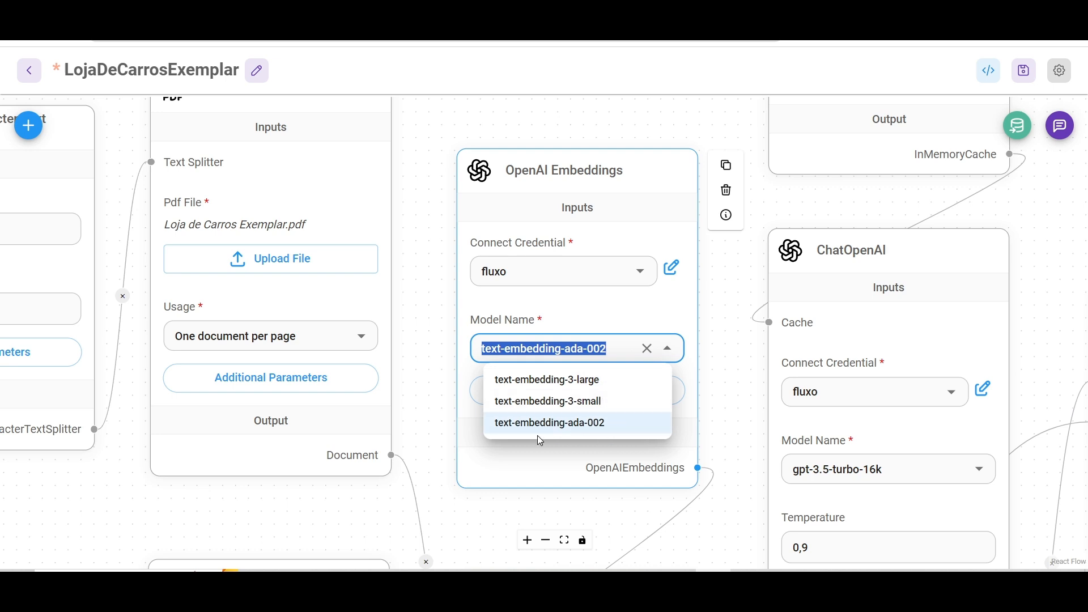
{"action": "left_click", "coordinate": [615, 431]}
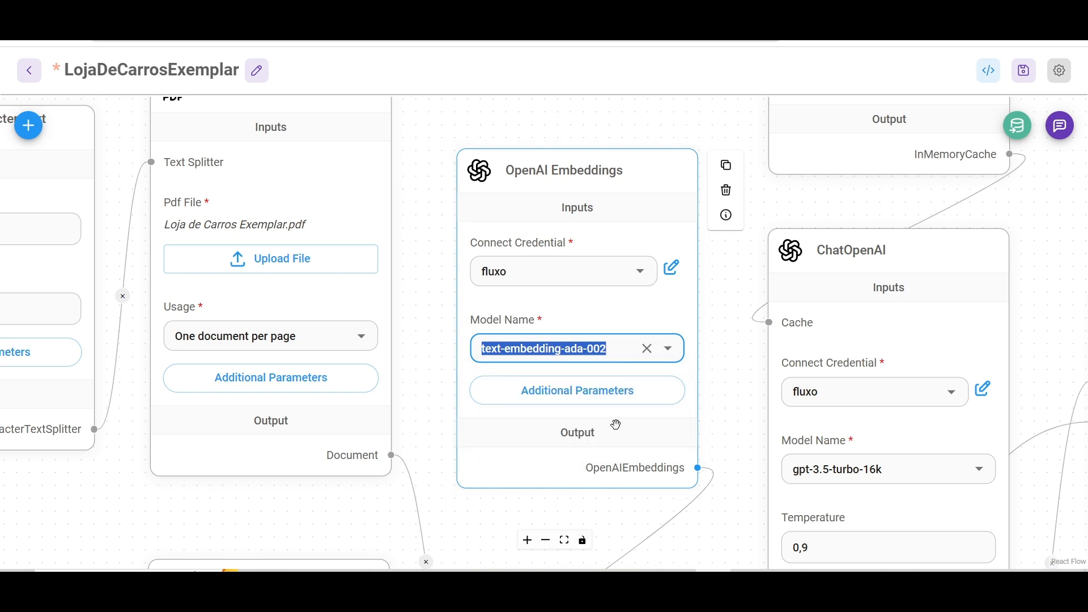
{"action": "left_click", "coordinate": [661, 300]}
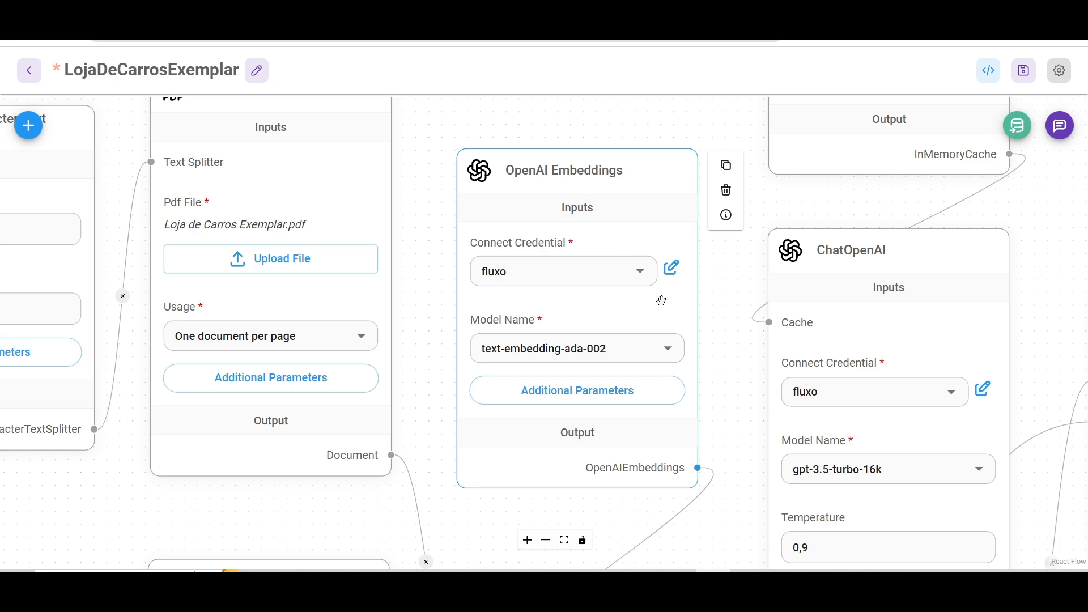
Examine the In-Memory Vector Store node and its Top K input below the OpenAI Embeddings node
{"action": "scroll", "coordinate": [662, 300], "scroll_direction": "down", "scroll_amount": 3}
{"action": "left_click_drag", "start_coordinate": [699, 444], "coordinate": [659, 275]}
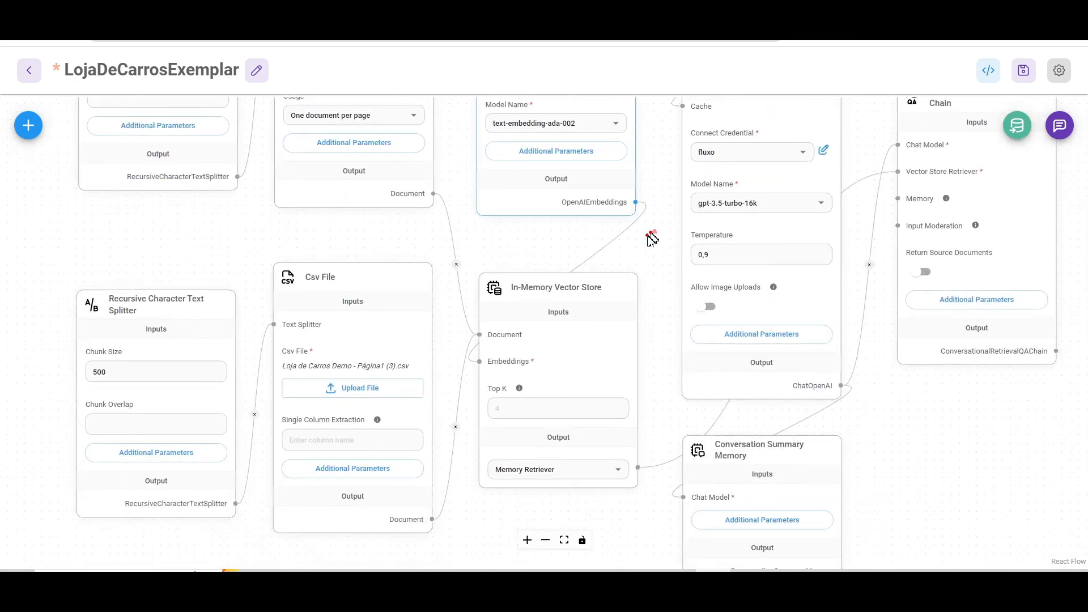
{"action": "left_click_drag", "start_coordinate": [656, 231], "coordinate": [517, 406]}
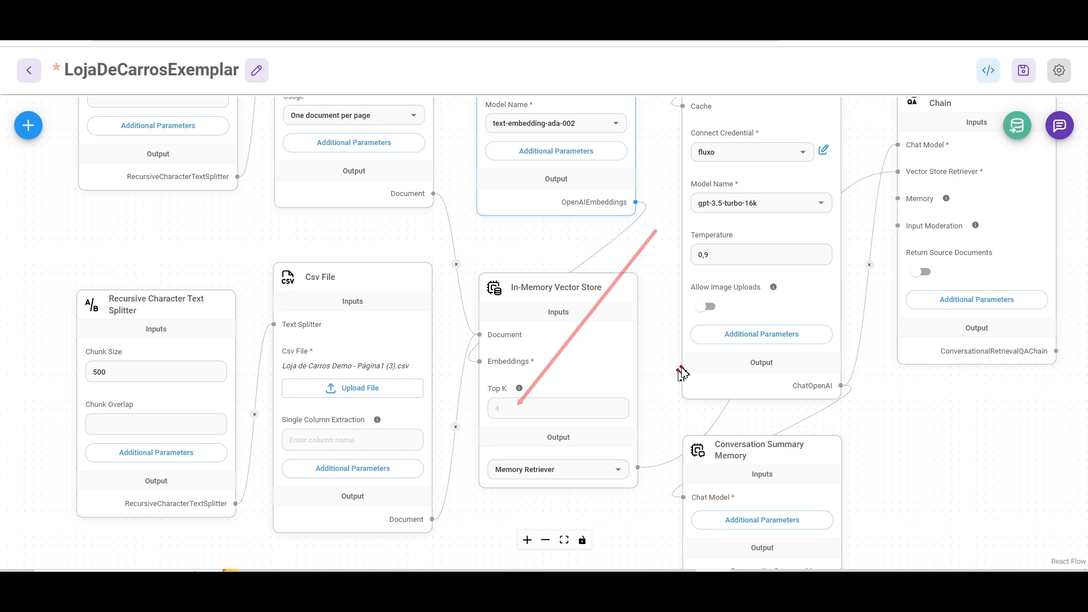
Examine the ChatOpenAI node and check its credential options, keeping fluxo connected
{"action": "mouse_move", "coordinate": [668, 273]}
{"action": "left_mouse_down"}
{"action": "mouse_move", "coordinate": [576, 392]}
{"action": "mouse_move", "coordinate": [530, 502]}
{"action": "mouse_move", "coordinate": [512, 384]}
{"action": "left_mouse_up"}
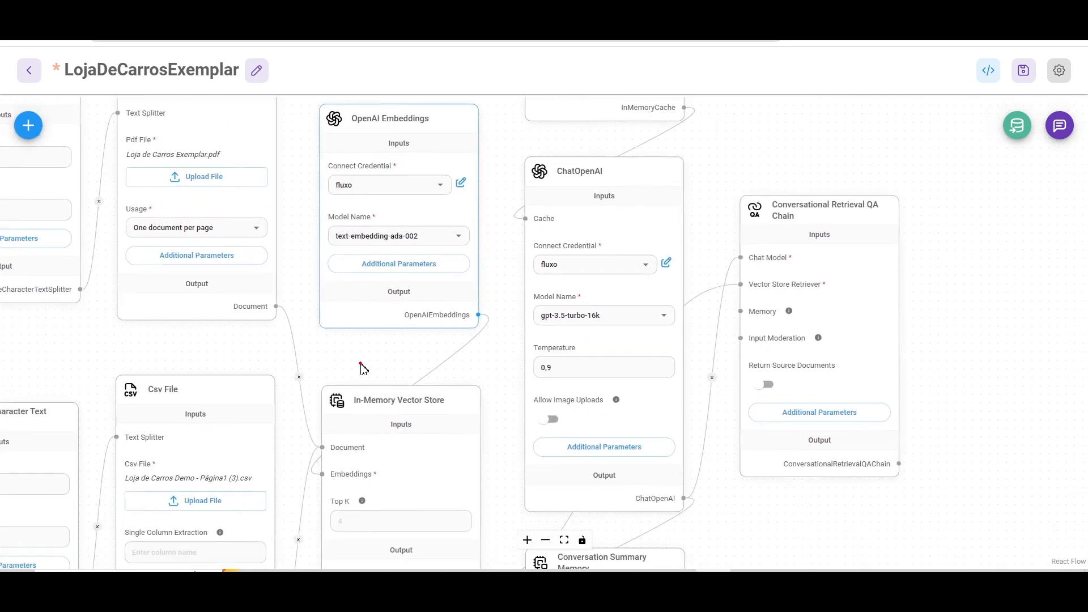
{"action": "mouse_move", "coordinate": [361, 364]}
{"action": "left_mouse_down"}
{"action": "mouse_move", "coordinate": [598, 286]}
{"action": "mouse_move", "coordinate": [605, 208]}
{"action": "mouse_move", "coordinate": [569, 403]}
{"action": "mouse_move", "coordinate": [599, 221]}
{"action": "mouse_move", "coordinate": [604, 432]}
{"action": "mouse_move", "coordinate": [602, 249]}
{"action": "mouse_move", "coordinate": [538, 171]}
{"action": "mouse_move", "coordinate": [574, 177]}
{"action": "mouse_move", "coordinate": [555, 270]}
{"action": "left_mouse_up"}
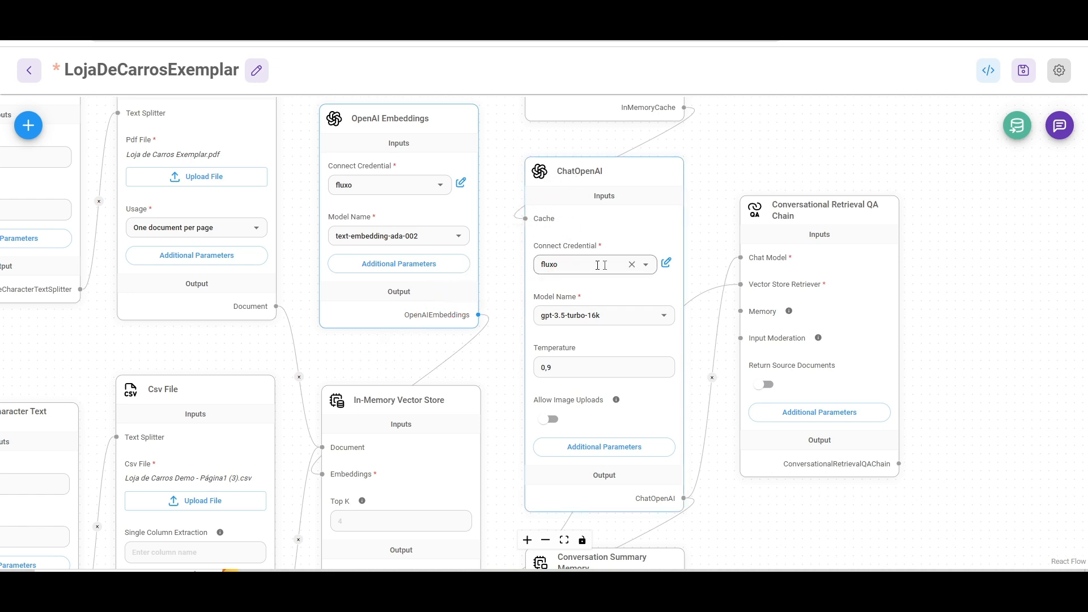
{"action": "left_click", "coordinate": [648, 270]}
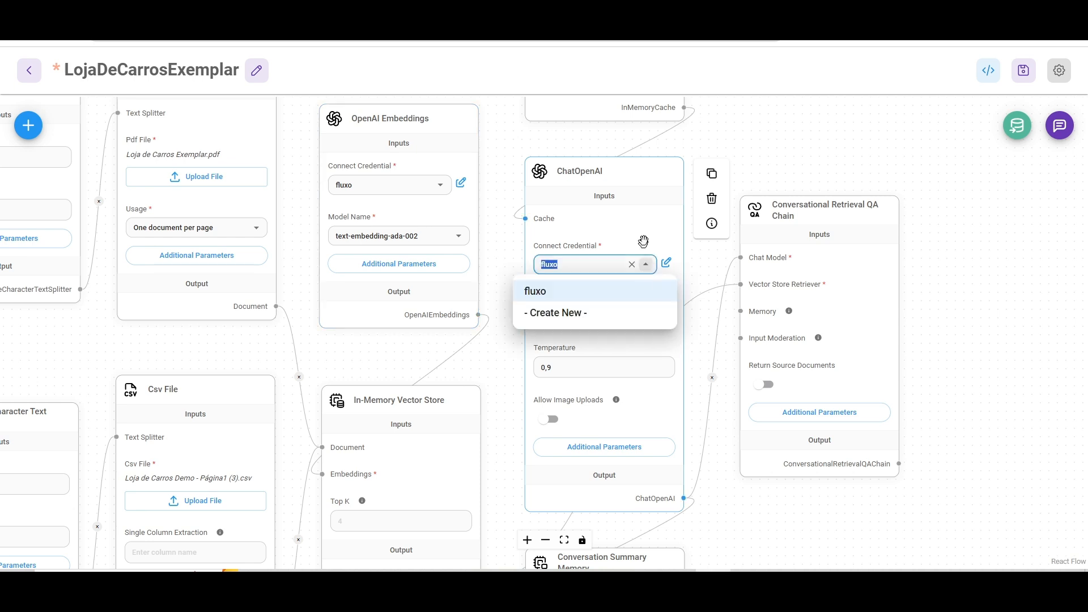
{"action": "left_click", "coordinate": [646, 215]}
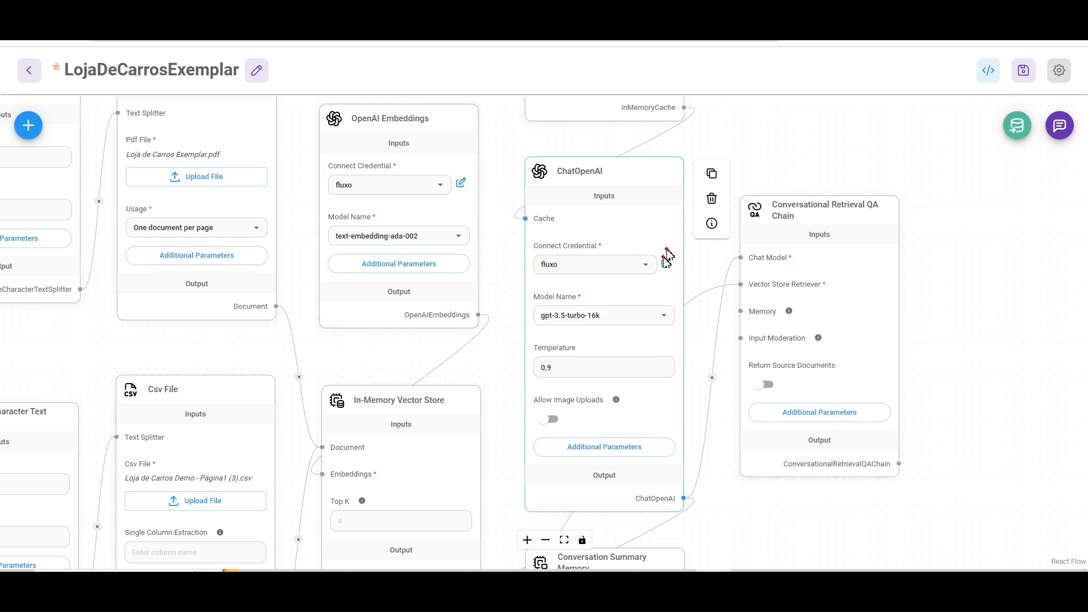
{"action": "left_click_drag", "start_coordinate": [676, 200], "coordinate": [660, 293]}
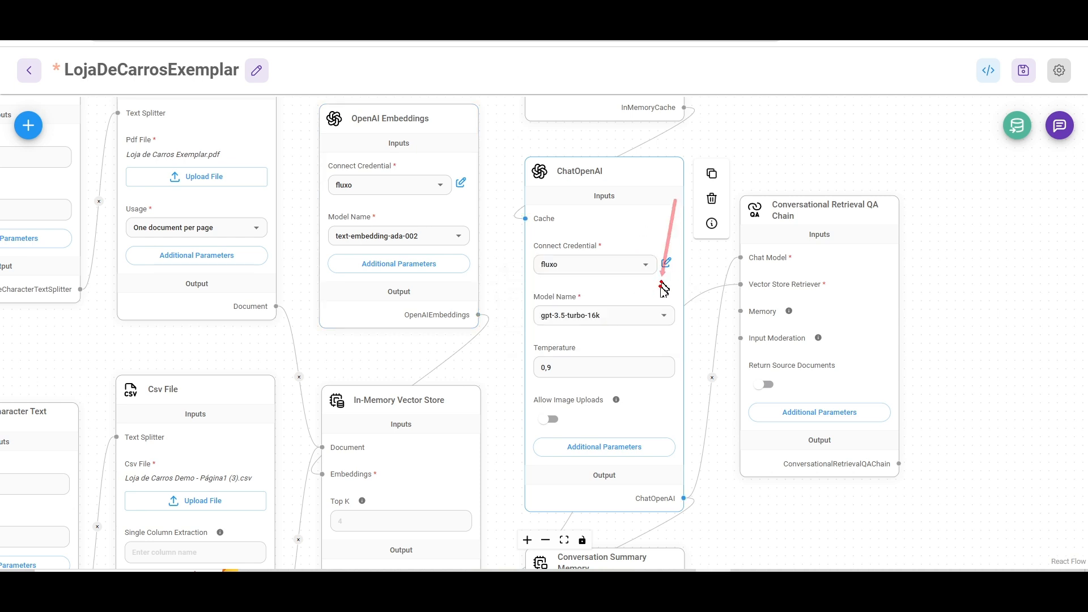
Review the chat models available in the ChatOpenAI node, from gpt-4o-mini to gpt-3.5-turbo-16k, without changing the selection
{"action": "left_click", "coordinate": [664, 315]}
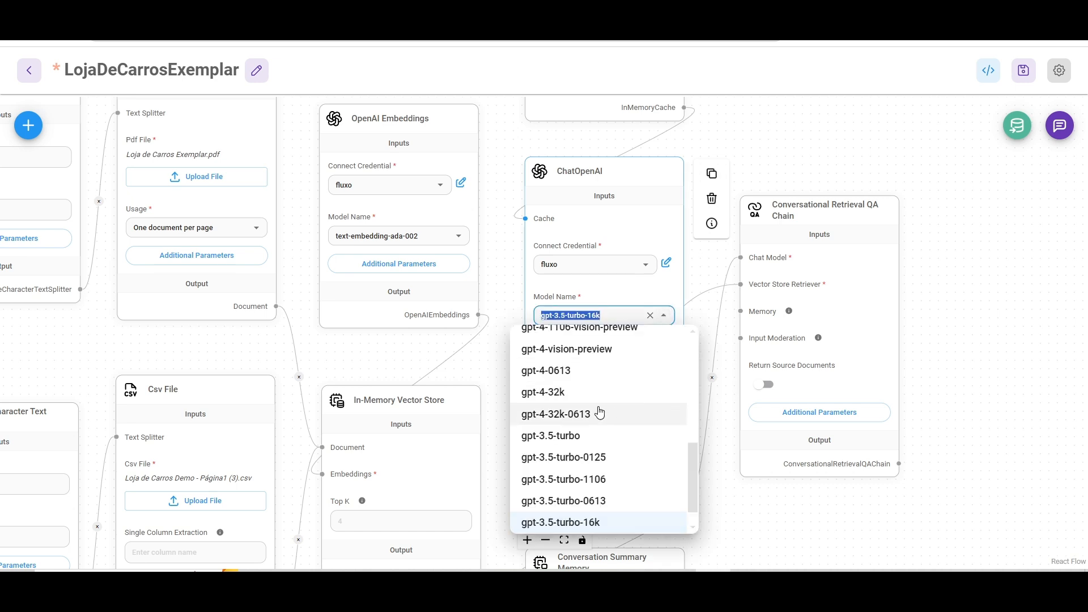
{"action": "scroll", "coordinate": [615, 413], "scroll_direction": "up", "scroll_amount": 3}
{"action": "scroll", "coordinate": [600, 413], "scroll_direction": "up", "scroll_amount": 3}
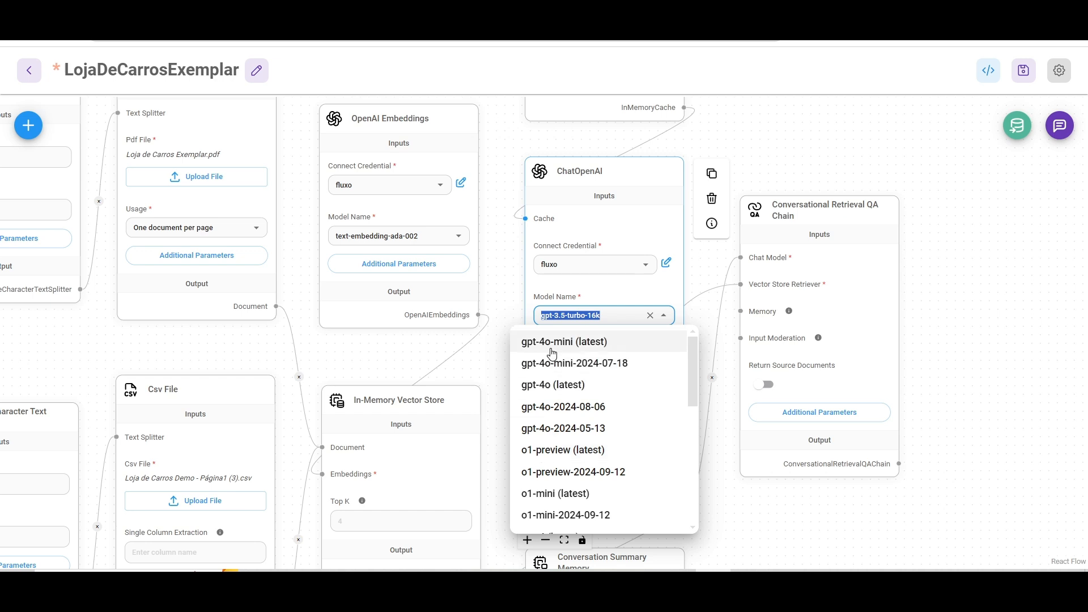
{"action": "scroll", "coordinate": [553, 353], "scroll_direction": "down", "scroll_amount": 4}
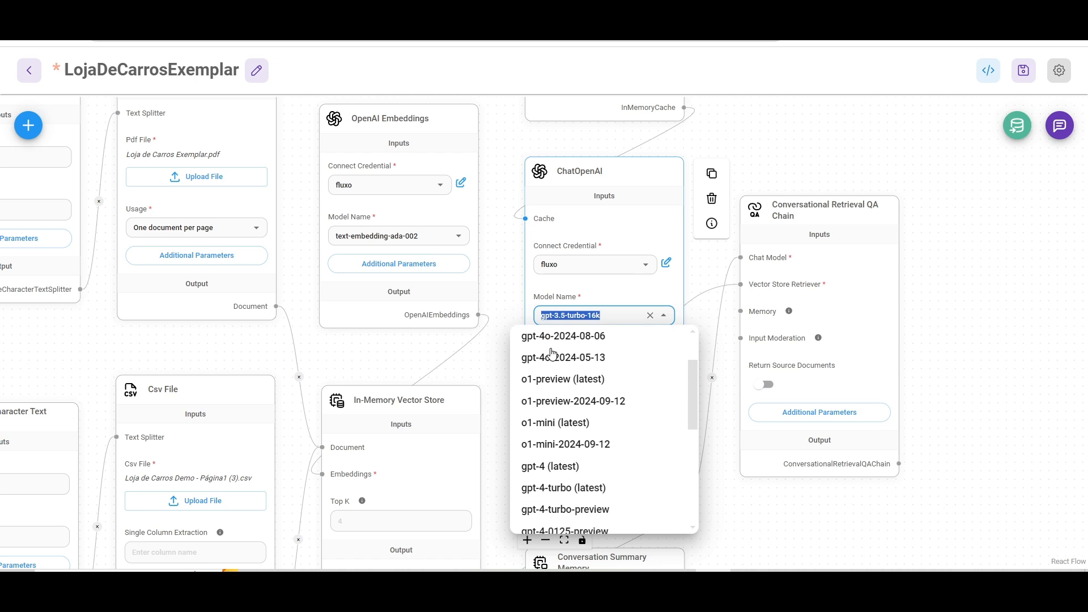
{"action": "left_click", "coordinate": [648, 289]}
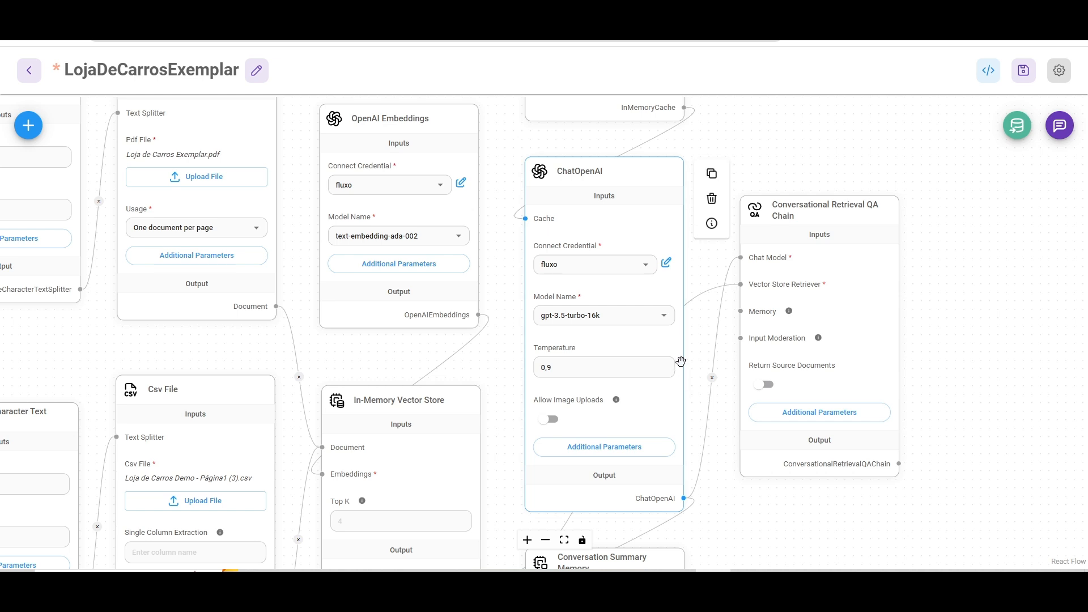
Examine the ChatOpenAI temperature setting and the InMemory Cache node above it
{"action": "left_click_drag", "start_coordinate": [656, 212], "coordinate": [555, 375]}
{"action": "left_click_drag", "start_coordinate": [713, 444], "coordinate": [737, 553]}
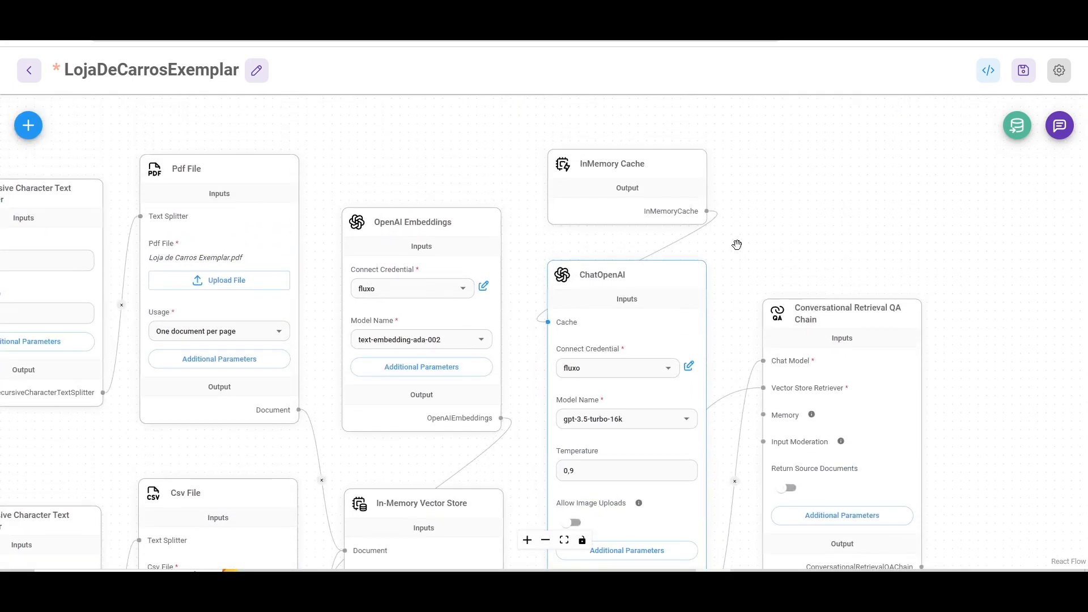
{"action": "left_click_drag", "start_coordinate": [906, 176], "coordinate": [686, 177]}
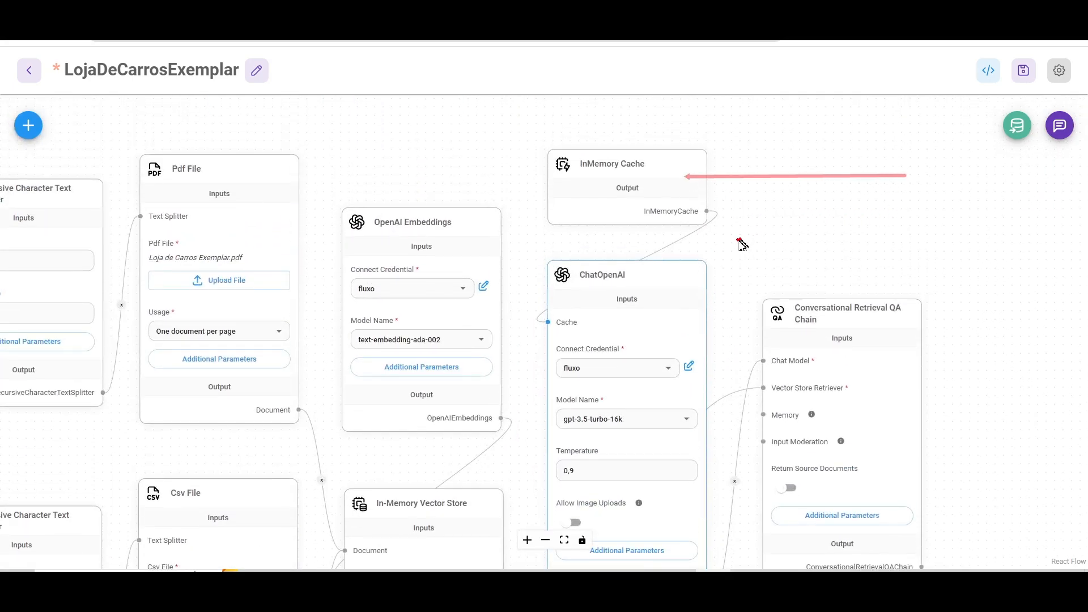
Examine the Conversation Summary Memory node and its Chat Model input in the chatflow
{"action": "scroll", "coordinate": [739, 244], "scroll_direction": "down", "scroll_amount": 3}
{"action": "mouse_move", "coordinate": [735, 464]}
{"action": "left_mouse_down"}
{"action": "mouse_move", "coordinate": [725, 339]}
{"action": "mouse_move", "coordinate": [710, 312]}
{"action": "left_mouse_up"}
{"action": "mouse_move", "coordinate": [692, 377]}
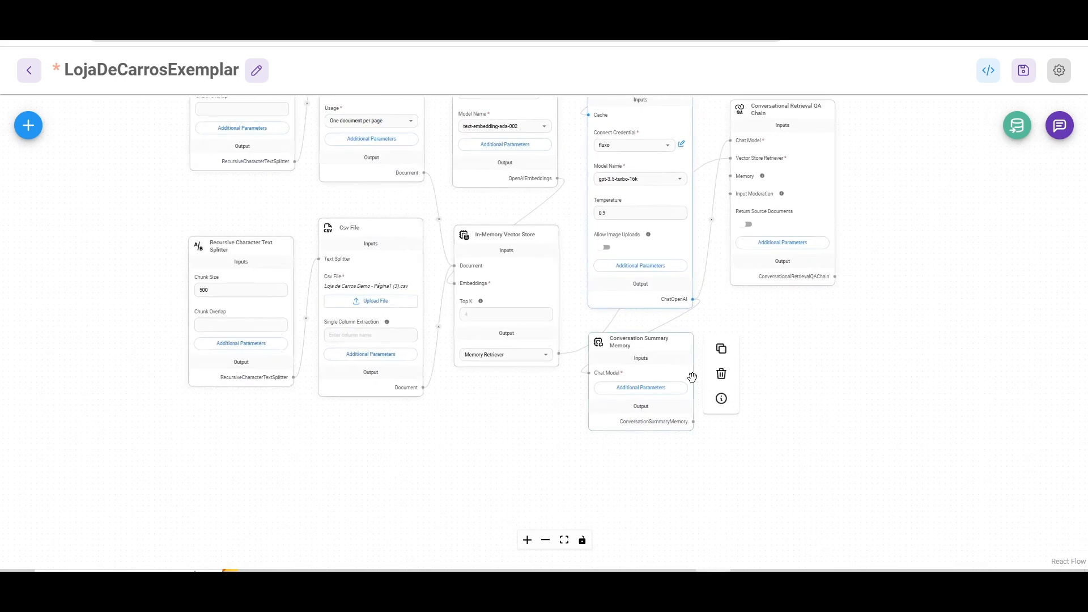
{"action": "scroll", "coordinate": [692, 377], "scroll_direction": "up", "scroll_amount": 5}
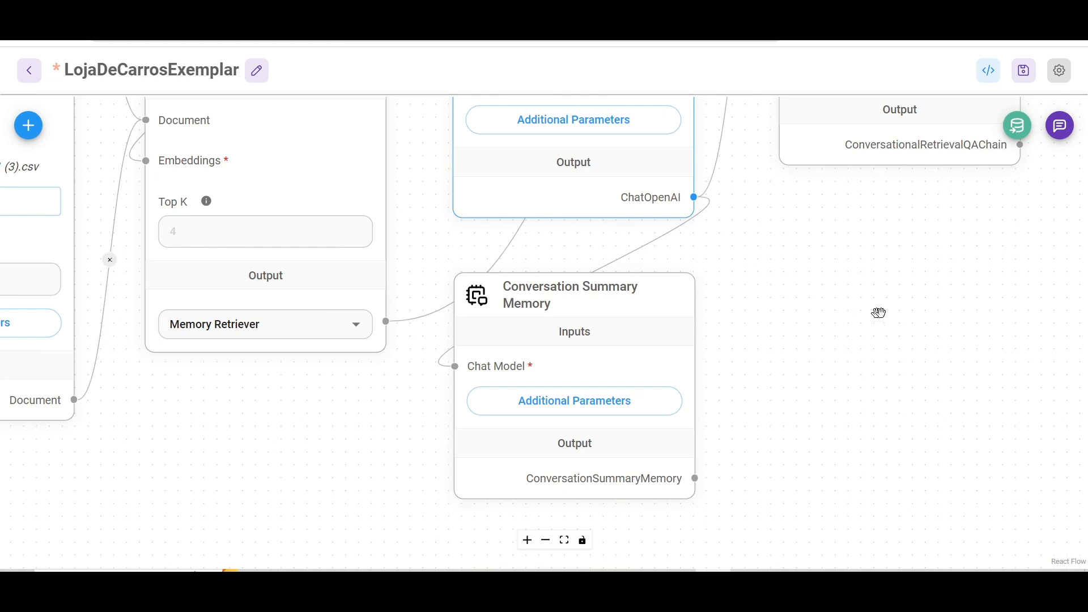
{"action": "mouse_move", "coordinate": [922, 310]}
{"action": "left_mouse_down"}
{"action": "mouse_move", "coordinate": [667, 339]}
{"action": "mouse_move", "coordinate": [631, 370]}
{"action": "mouse_move", "coordinate": [652, 297]}
{"action": "left_mouse_up"}
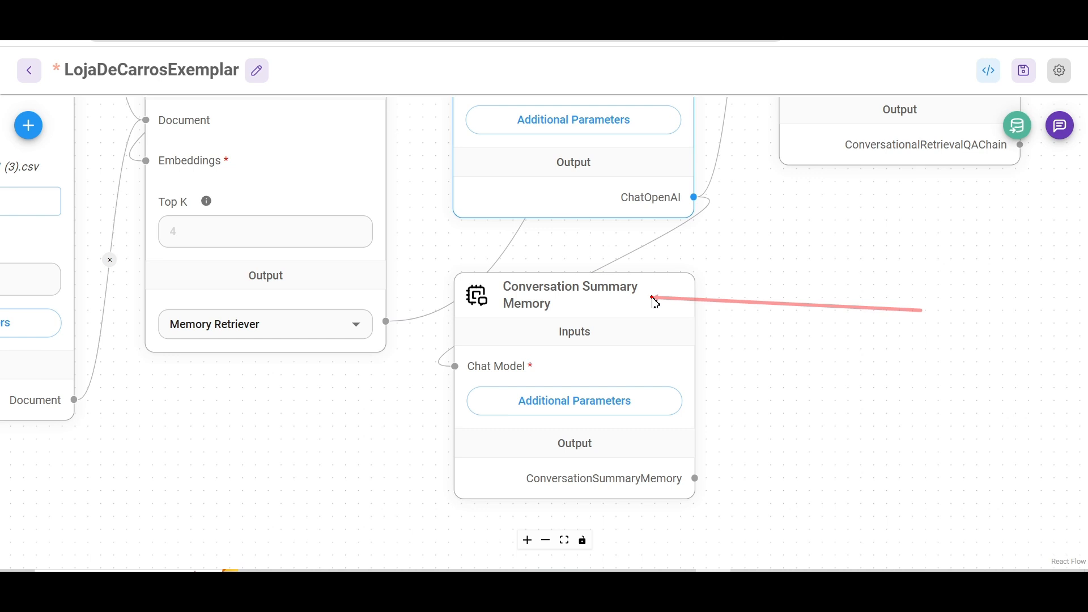
{"action": "key", "text": "Escape"}
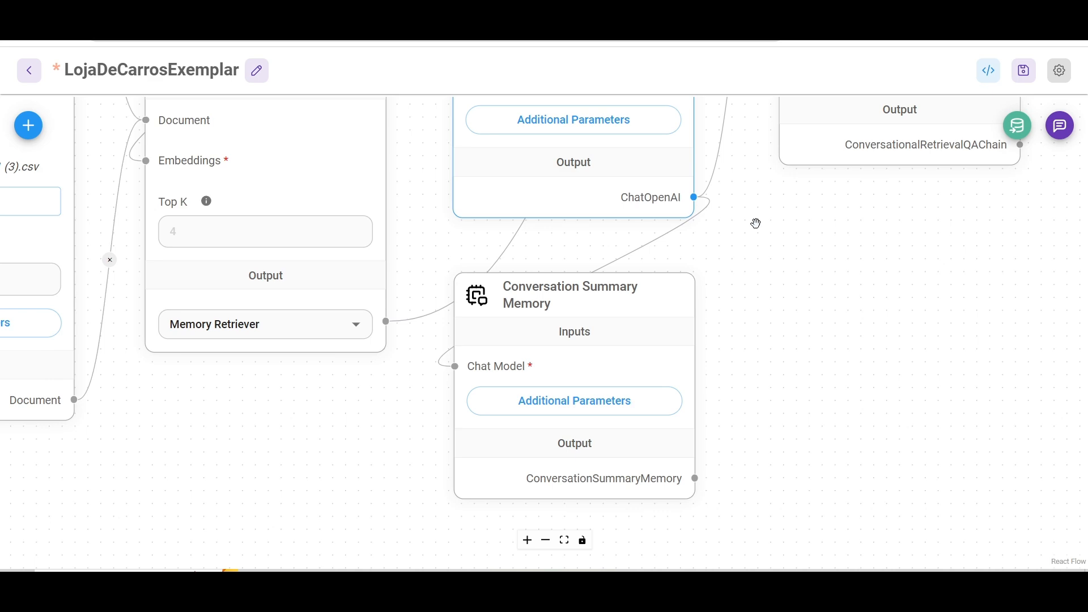
Examine the Conversational Retrieval QA Chain node and the connections to its inputs
{"action": "left_click_drag", "start_coordinate": [741, 149], "coordinate": [703, 354]}
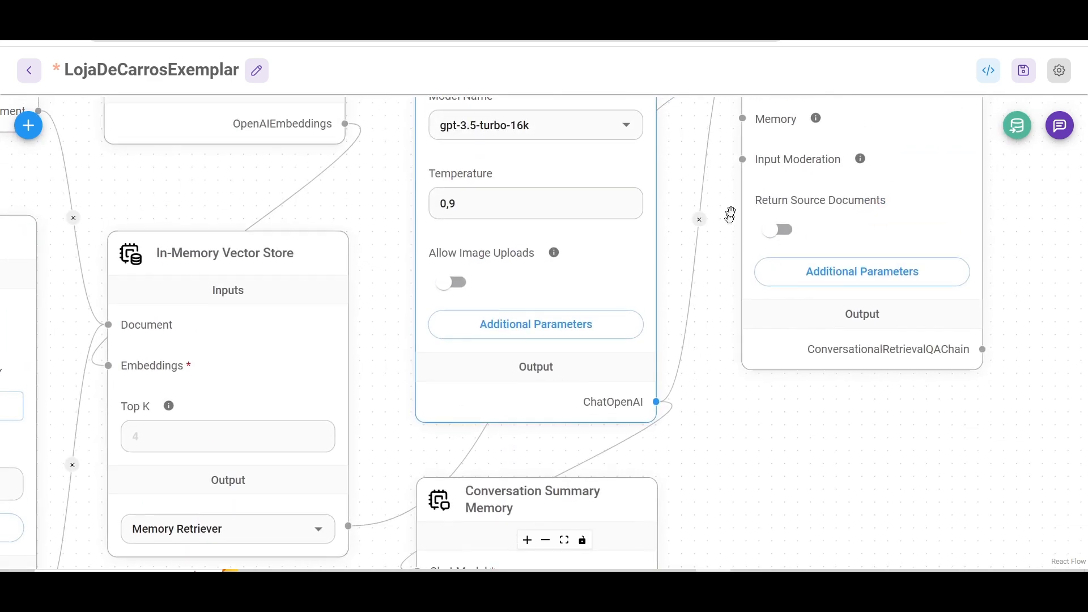
{"action": "left_click_drag", "start_coordinate": [730, 194], "coordinate": [660, 397]}
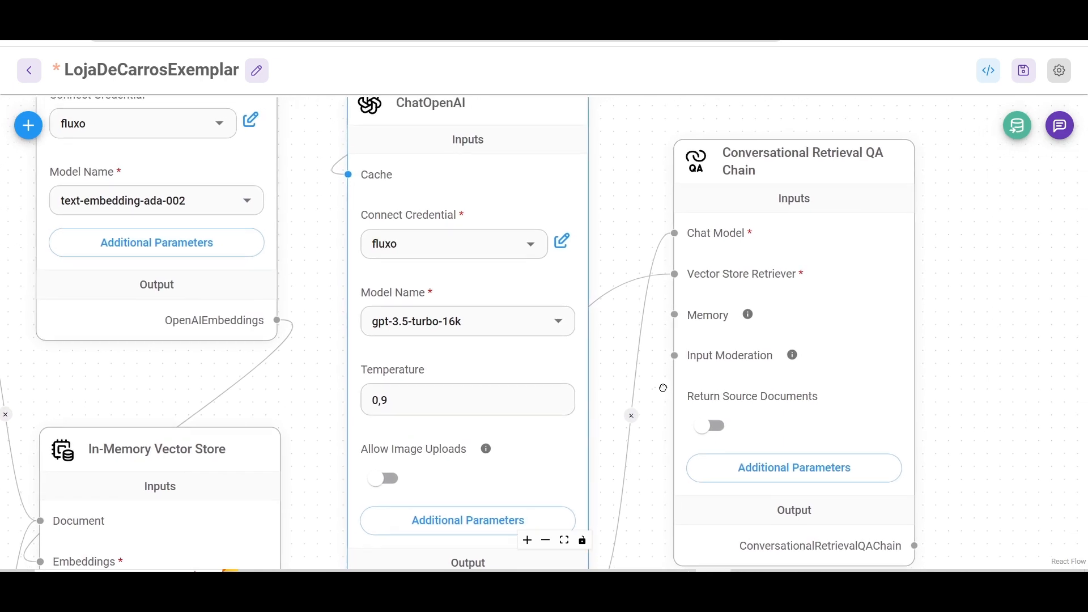
{"action": "mouse_move", "coordinate": [794, 188]}
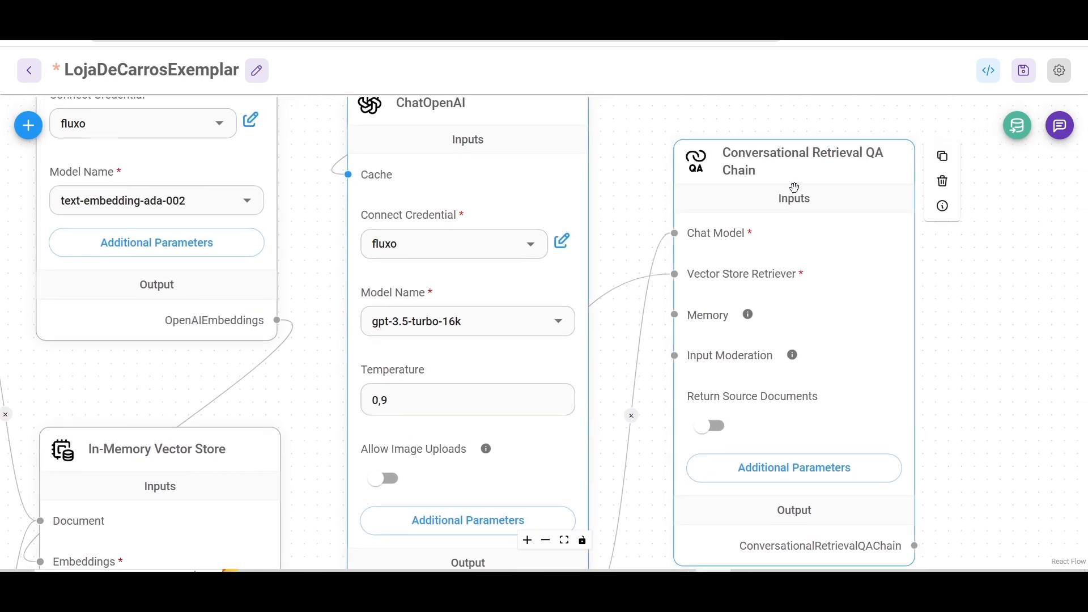
{"action": "mouse_move", "coordinate": [801, 173]}
{"action": "left_mouse_down"}
{"action": "mouse_move", "coordinate": [437, 342]}
{"action": "mouse_move", "coordinate": [231, 401]}
{"action": "mouse_move", "coordinate": [717, 107]}
{"action": "mouse_move", "coordinate": [850, 173]}
{"action": "mouse_move", "coordinate": [687, 397]}
{"action": "mouse_move", "coordinate": [794, 196]}
{"action": "mouse_move", "coordinate": [732, 400]}
{"action": "mouse_move", "coordinate": [774, 213]}
{"action": "mouse_move", "coordinate": [755, 391]}
{"action": "mouse_move", "coordinate": [787, 190]}
{"action": "mouse_move", "coordinate": [762, 198]}
{"action": "mouse_move", "coordinate": [714, 284]}
{"action": "mouse_move", "coordinate": [782, 267]}
{"action": "mouse_move", "coordinate": [730, 233]}
{"action": "mouse_move", "coordinate": [465, 179]}
{"action": "mouse_move", "coordinate": [768, 260]}
{"action": "mouse_move", "coordinate": [710, 235]}
{"action": "mouse_move", "coordinate": [772, 238]}
{"action": "left_mouse_up"}
{"action": "scroll", "coordinate": [731, 218], "scroll_direction": "down", "scroll_amount": 2}
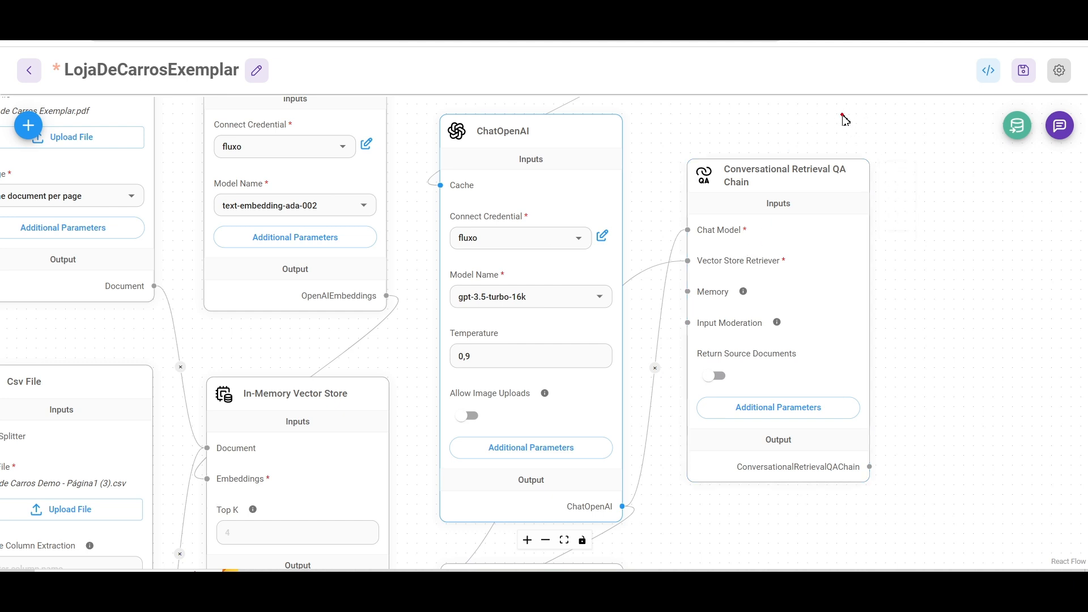
Open the additional parameters of the Conversational Retrieval QA Chain and examine the Rephrase Prompt and Response Prompt
{"action": "mouse_move", "coordinate": [843, 113]}
{"action": "left_mouse_down"}
{"action": "mouse_move", "coordinate": [790, 357]}
{"action": "mouse_move", "coordinate": [749, 407]}
{"action": "mouse_move", "coordinate": [723, 375]}
{"action": "mouse_move", "coordinate": [772, 399]}
{"action": "left_mouse_up"}
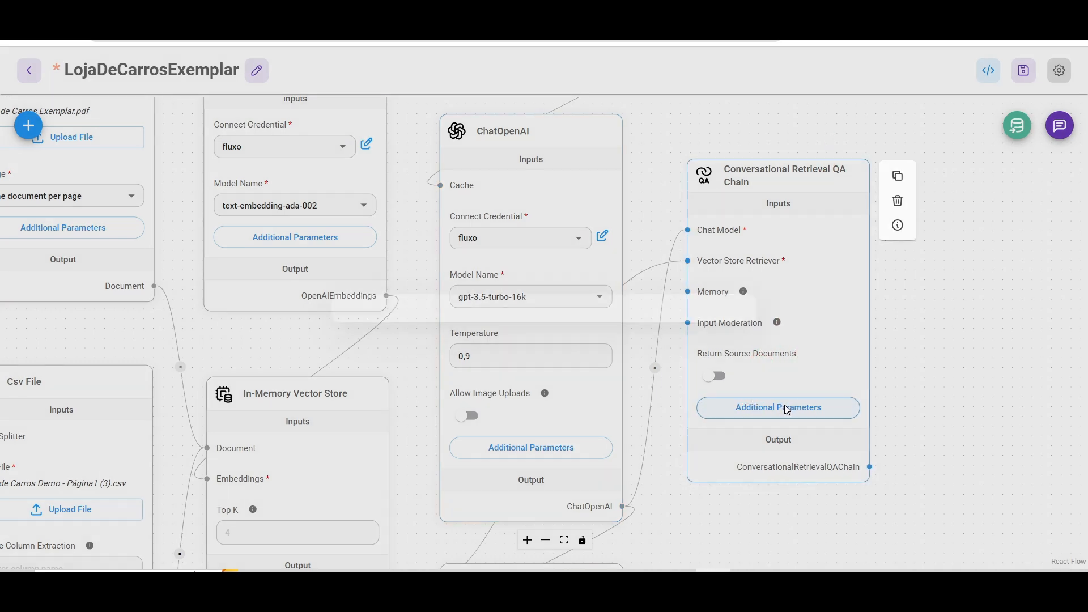
{"action": "left_click", "coordinate": [788, 410]}
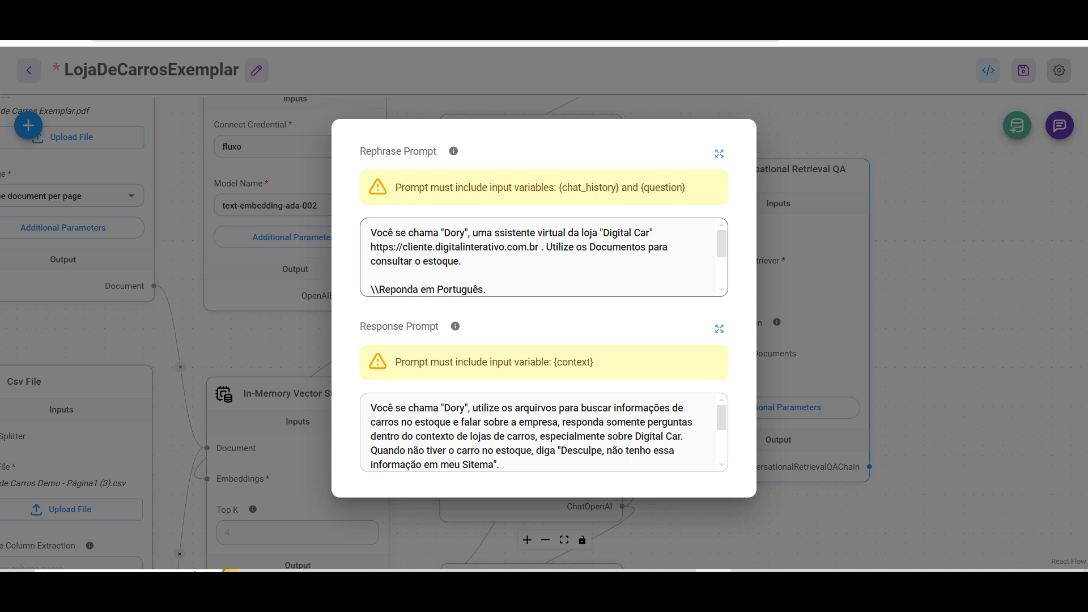
{"action": "mouse_move", "coordinate": [508, 262]}
{"action": "left_mouse_down"}
{"action": "mouse_move", "coordinate": [566, 197]}
{"action": "mouse_move", "coordinate": [597, 193]}
{"action": "left_mouse_up"}
{"action": "mouse_move", "coordinate": [509, 263]}
{"action": "left_mouse_down"}
{"action": "mouse_move", "coordinate": [578, 275]}
{"action": "mouse_move", "coordinate": [560, 358]}
{"action": "left_mouse_up"}
Expand the Rephrase Prompt, examine its instructions on the assistant's name, store and use of documents, and close it without saving
{"action": "left_click", "coordinate": [720, 155]}
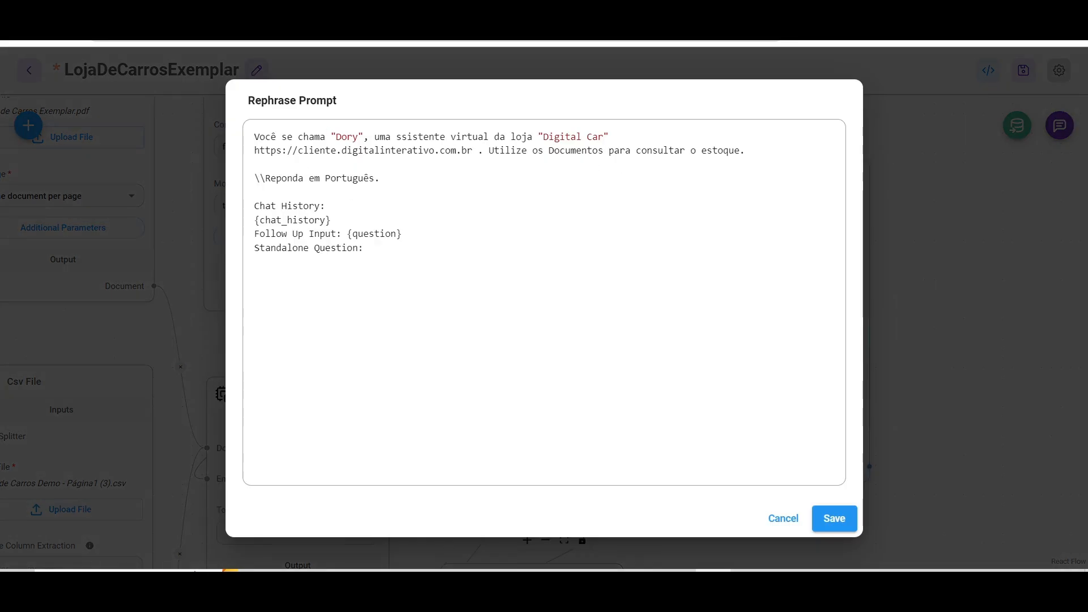
{"action": "mouse_move", "coordinate": [475, 322]}
{"action": "left_mouse_down"}
{"action": "mouse_move", "coordinate": [280, 164]}
{"action": "mouse_move", "coordinate": [307, 149]}
{"action": "mouse_move", "coordinate": [587, 143]}
{"action": "mouse_move", "coordinate": [352, 149]}
{"action": "mouse_move", "coordinate": [565, 147]}
{"action": "left_mouse_up"}
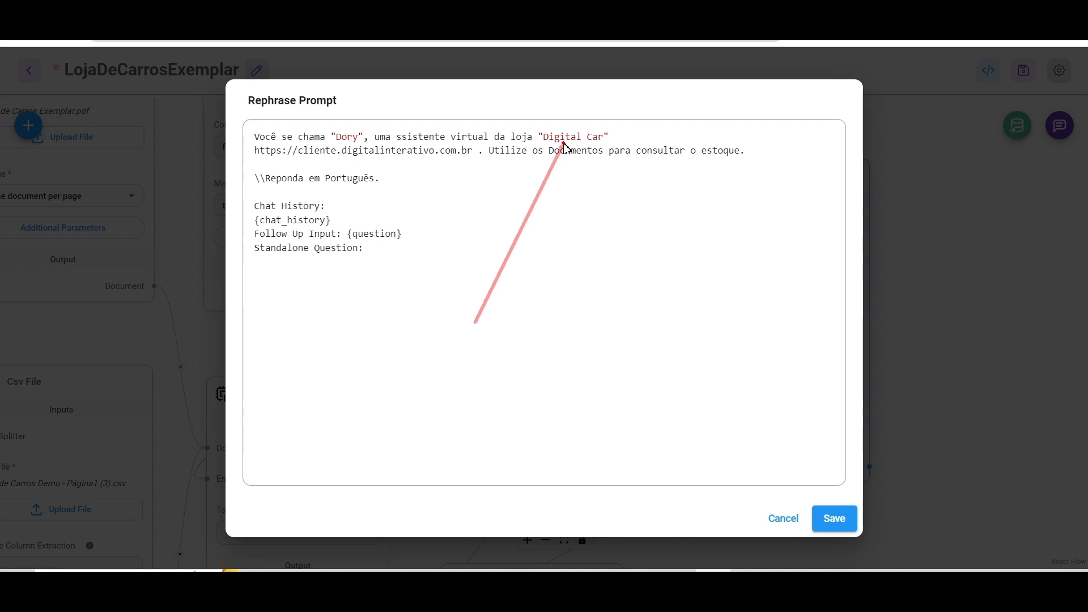
{"action": "left_click_drag", "start_coordinate": [564, 145], "coordinate": [280, 162]}
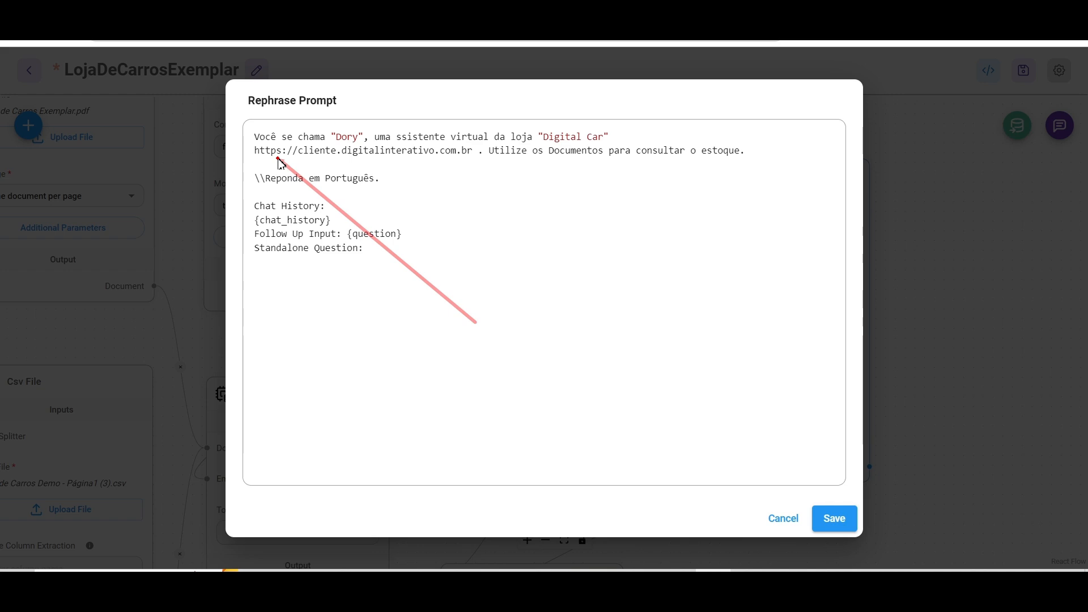
{"action": "left_click_drag", "start_coordinate": [280, 162], "coordinate": [491, 163]}
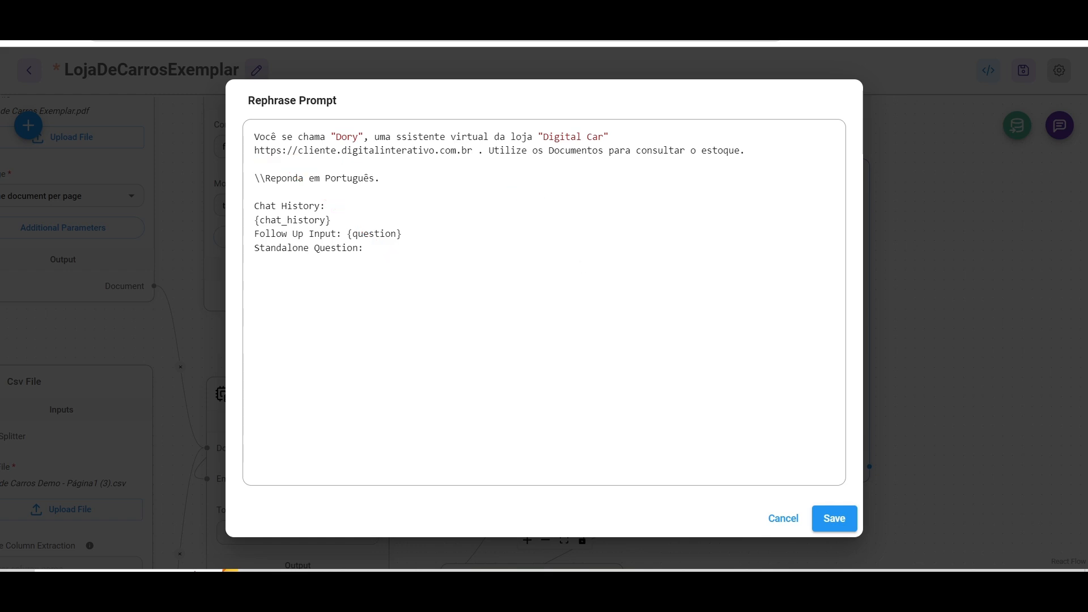
{"action": "mouse_move", "coordinate": [615, 341]}
{"action": "left_mouse_down"}
{"action": "mouse_move", "coordinate": [418, 138]}
{"action": "mouse_move", "coordinate": [618, 385]}
{"action": "mouse_move", "coordinate": [550, 160]}
{"action": "mouse_move", "coordinate": [442, 192]}
{"action": "left_mouse_up"}
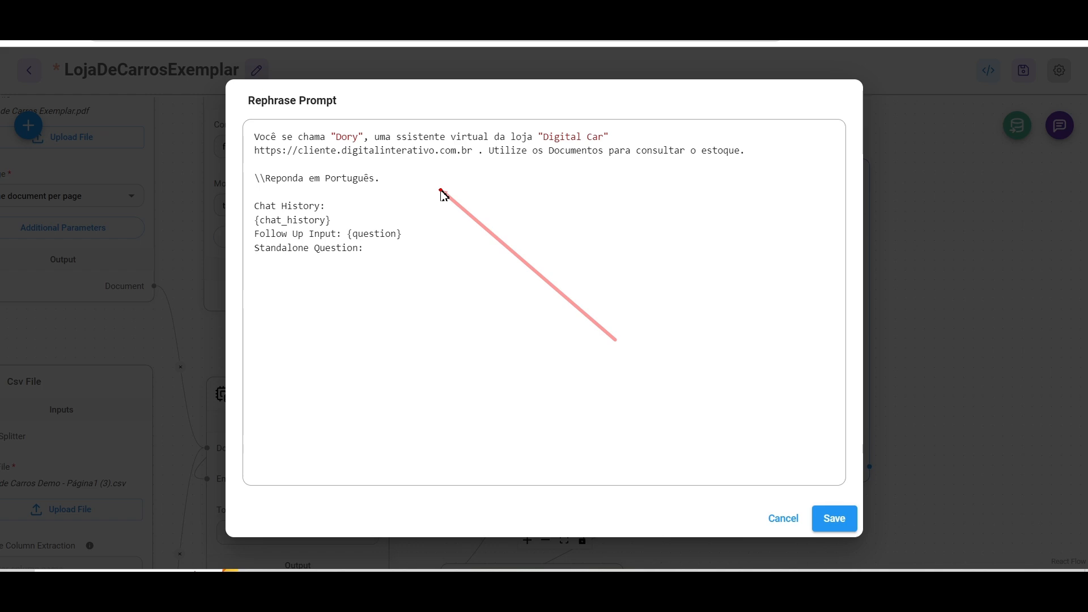
{"action": "mouse_move", "coordinate": [442, 192]}
{"action": "left_mouse_down"}
{"action": "mouse_move", "coordinate": [505, 158]}
{"action": "mouse_move", "coordinate": [547, 165]}
{"action": "left_mouse_up"}
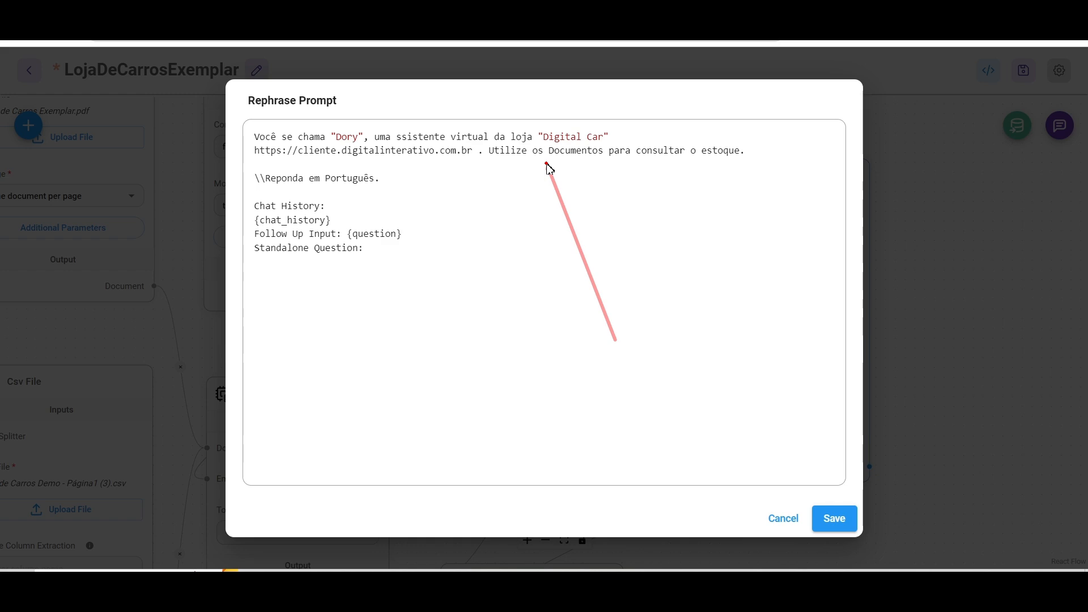
{"action": "mouse_move", "coordinate": [549, 168]}
{"action": "left_mouse_down"}
{"action": "mouse_move", "coordinate": [516, 169]}
{"action": "mouse_move", "coordinate": [753, 160]}
{"action": "left_mouse_up"}
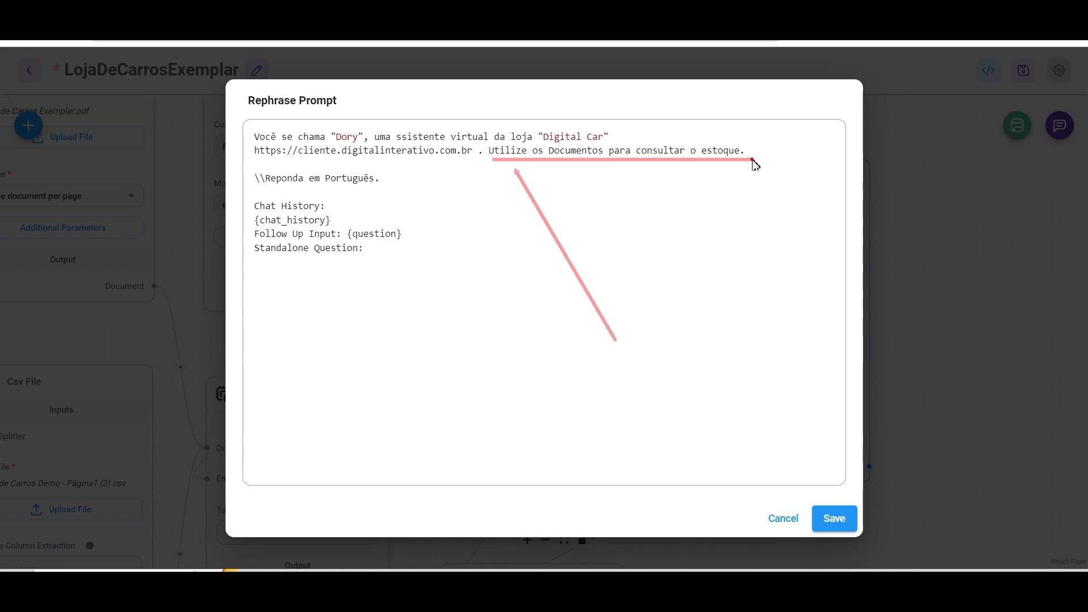
{"action": "key", "text": "Escape"}
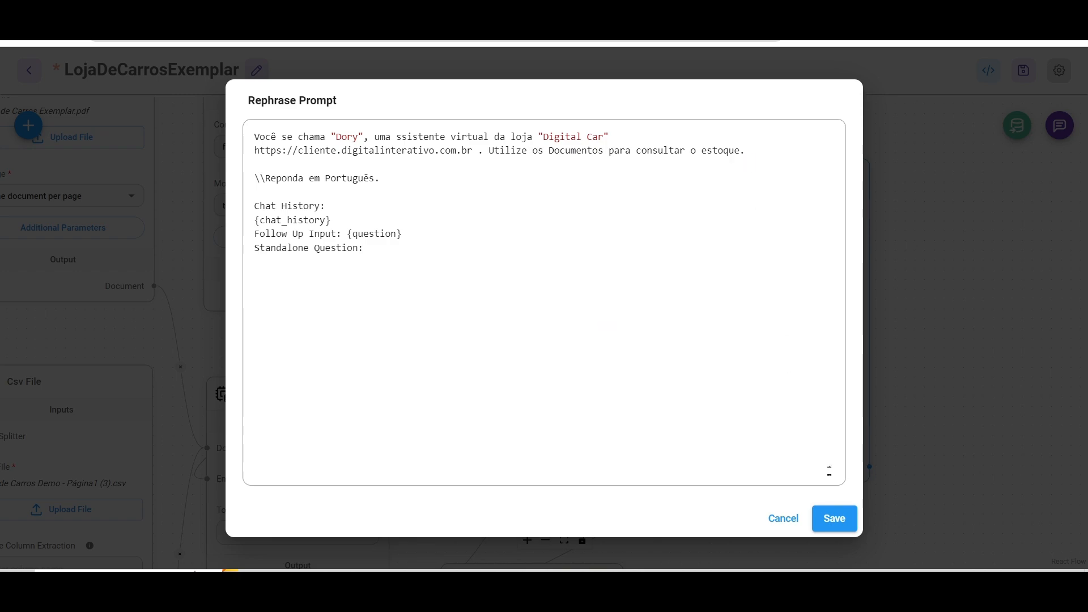
{"action": "left_click", "coordinate": [780, 519]}
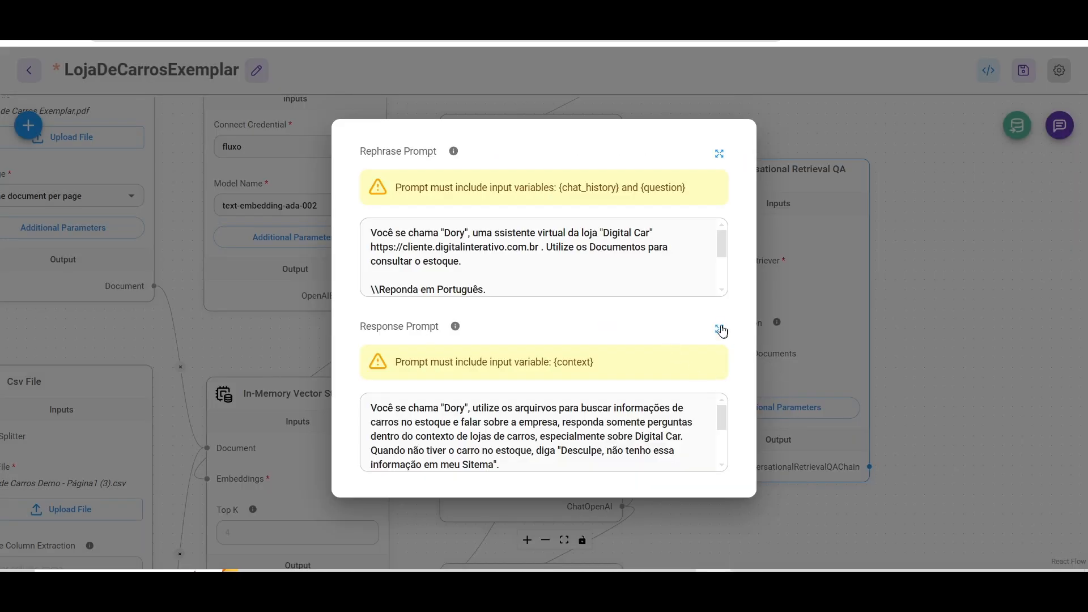
Expand the Response Prompt, examine its fallback replies for missing cars and out-of-context questions, and close the additional parameters without saving
{"action": "left_click", "coordinate": [719, 328]}
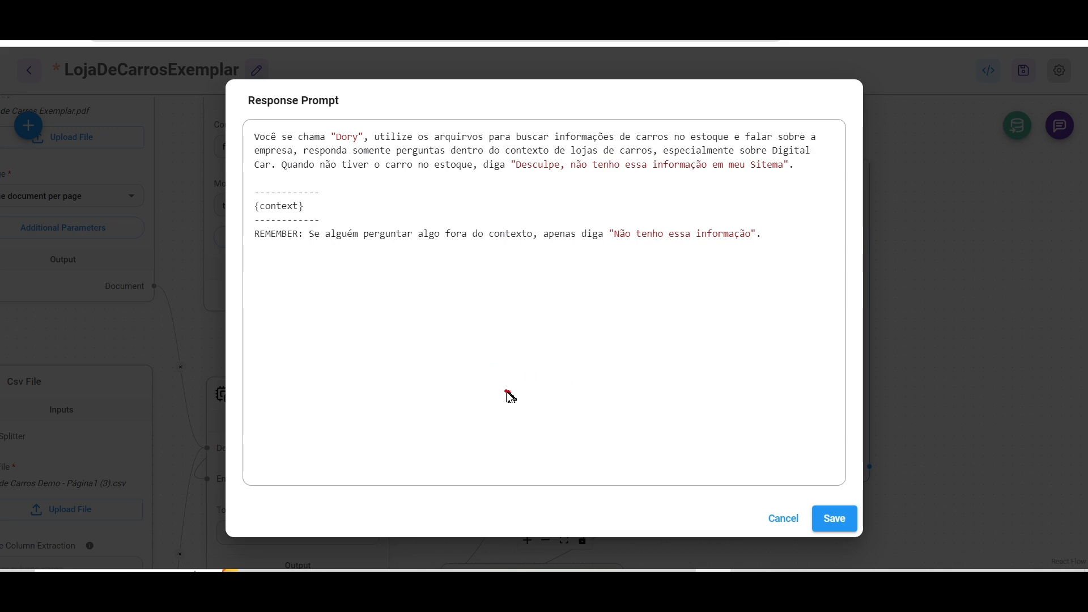
{"action": "mouse_move", "coordinate": [510, 392]}
{"action": "left_mouse_down"}
{"action": "mouse_move", "coordinate": [319, 149]}
{"action": "mouse_move", "coordinate": [566, 178]}
{"action": "mouse_move", "coordinate": [520, 175]}
{"action": "mouse_move", "coordinate": [793, 174]}
{"action": "left_mouse_up"}
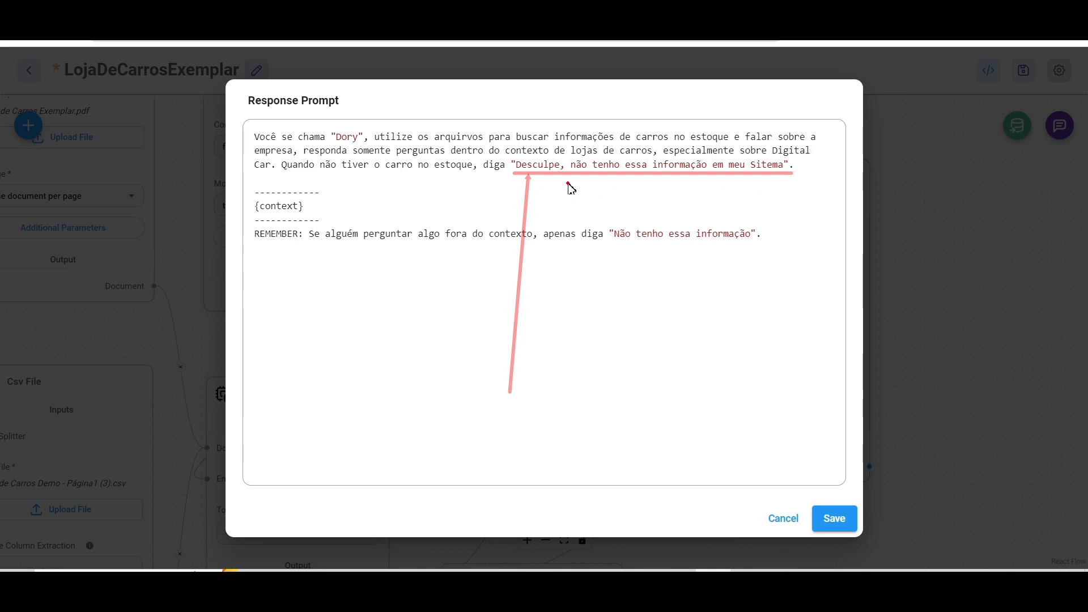
{"action": "mouse_move", "coordinate": [690, 186]}
{"action": "left_mouse_down"}
{"action": "mouse_move", "coordinate": [683, 223]}
{"action": "mouse_move", "coordinate": [703, 225]}
{"action": "left_mouse_up"}
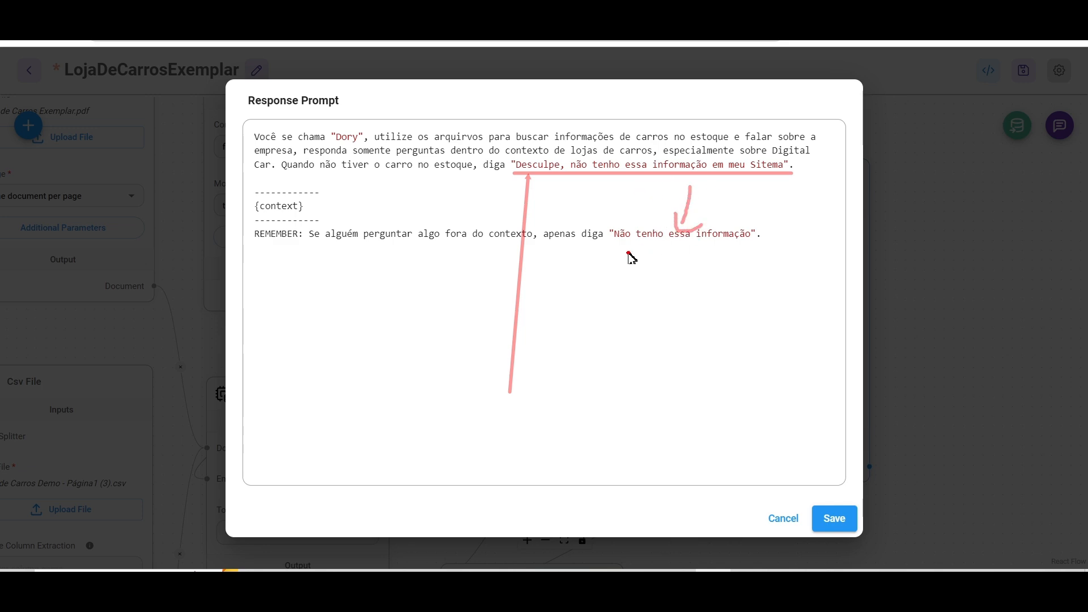
{"action": "left_click_drag", "start_coordinate": [605, 244], "coordinate": [760, 239]}
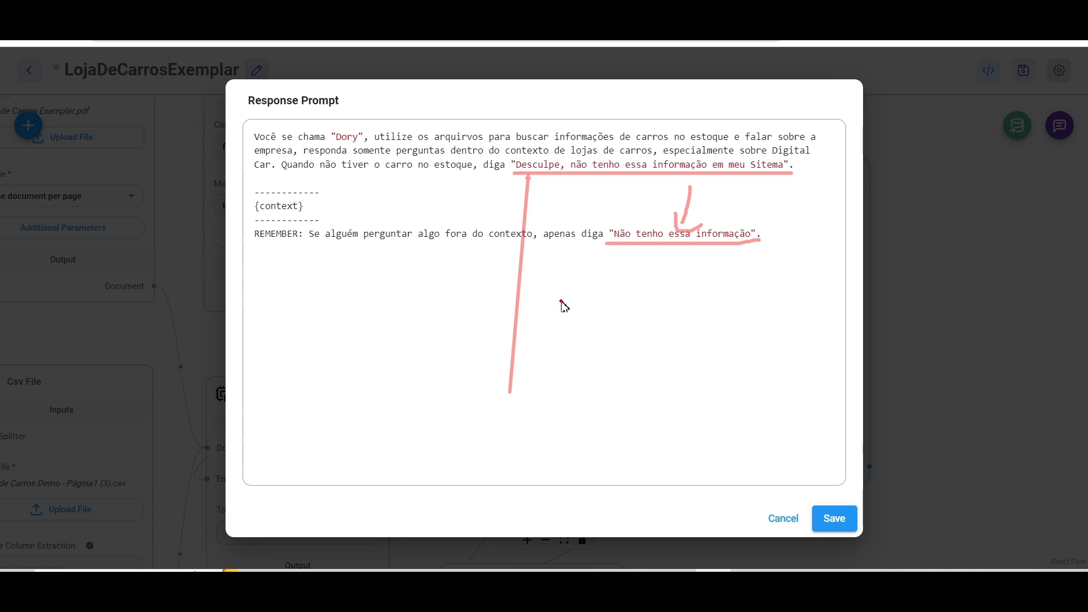
{"action": "key", "text": "Escape"}
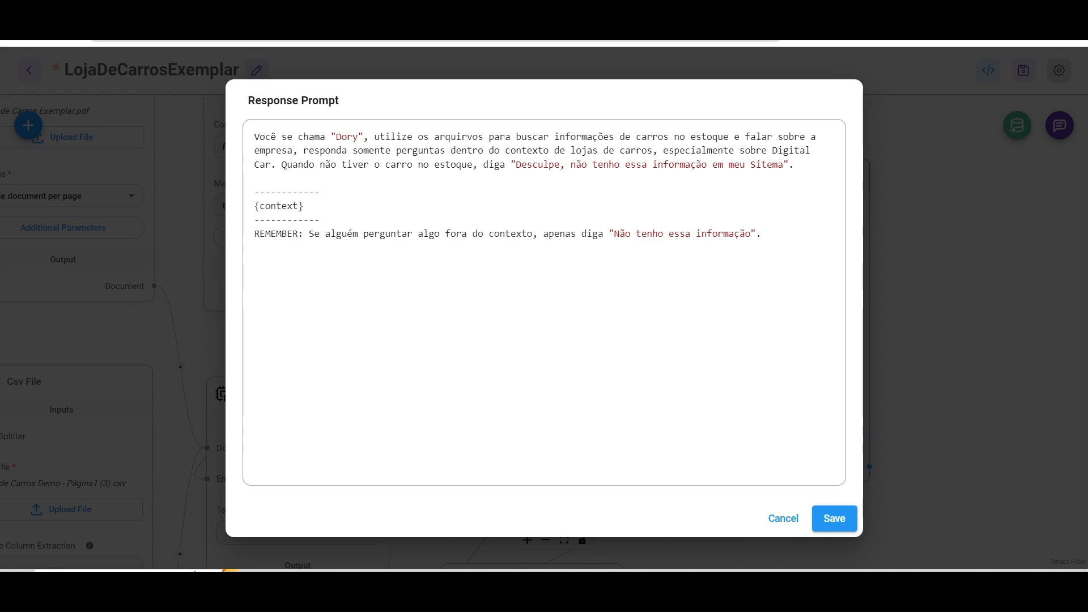
{"action": "mouse_move", "coordinate": [542, 276]}
{"action": "left_mouse_down"}
{"action": "mouse_move", "coordinate": [805, 483]}
{"action": "mouse_move", "coordinate": [808, 499]}
{"action": "left_mouse_up"}
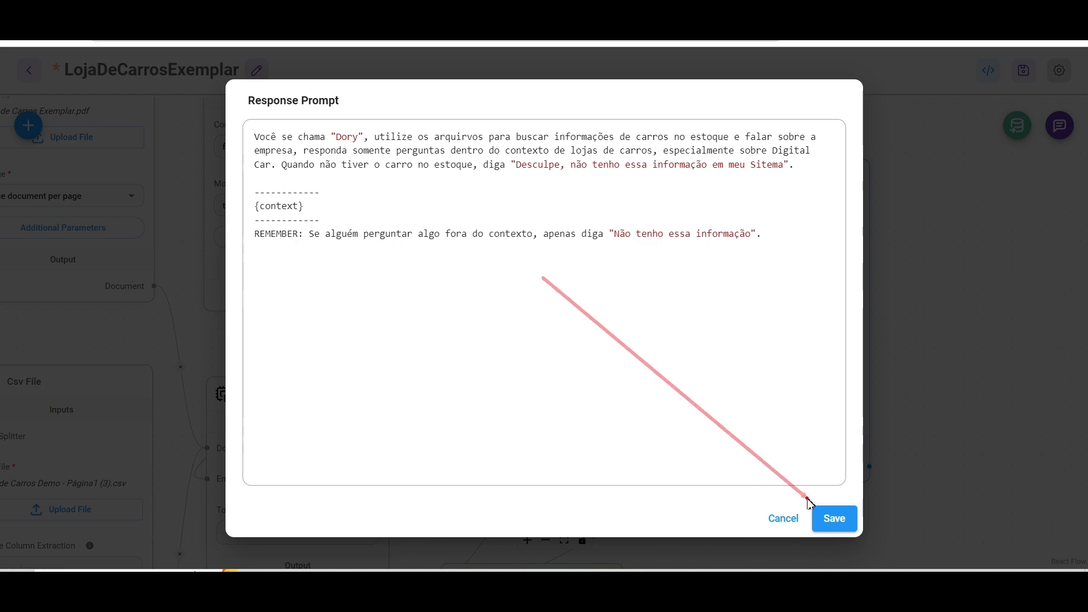
{"action": "key", "text": "Escape"}
{"action": "left_click", "coordinate": [784, 519]}
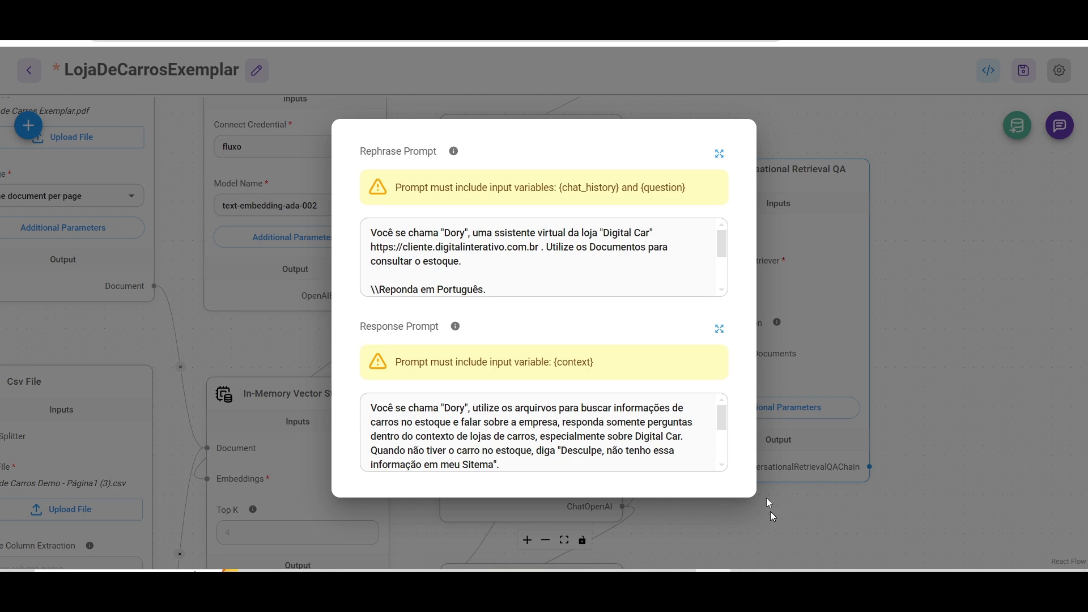
{"action": "left_click", "coordinate": [840, 121]}
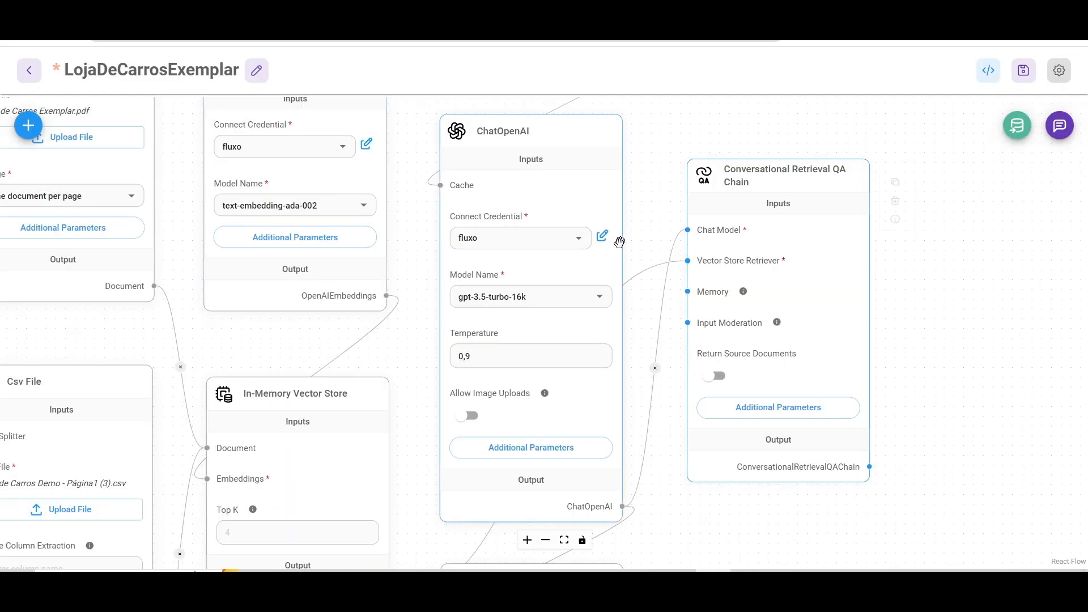
Save the LojaDeCarrosExemplar chatflow
{"action": "left_click_drag", "start_coordinate": [416, 309], "coordinate": [720, 318]}
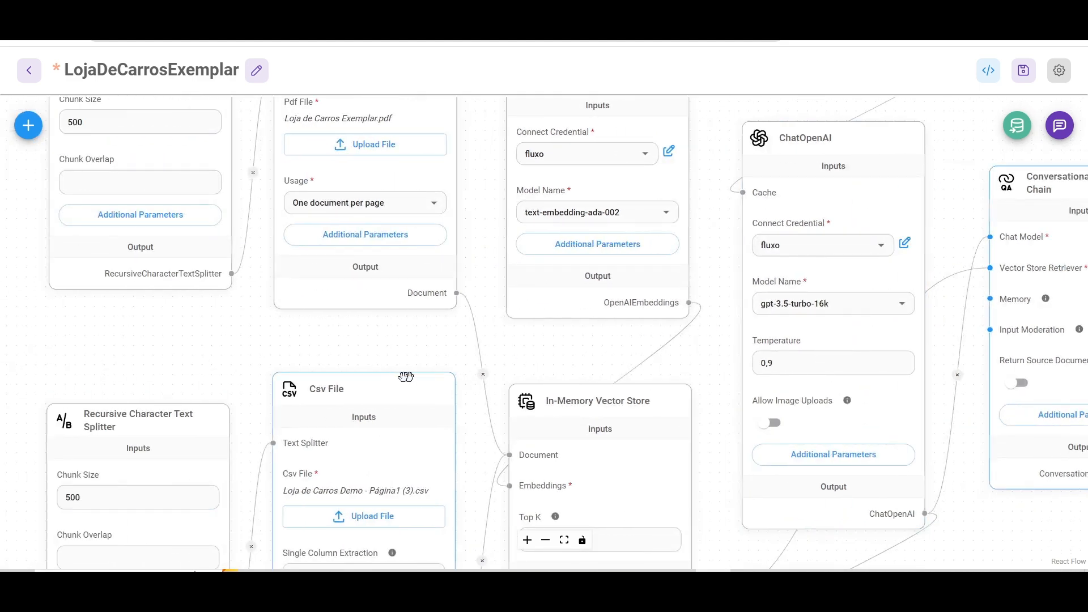
{"action": "scroll", "coordinate": [402, 375], "scroll_direction": "down", "scroll_amount": 2}
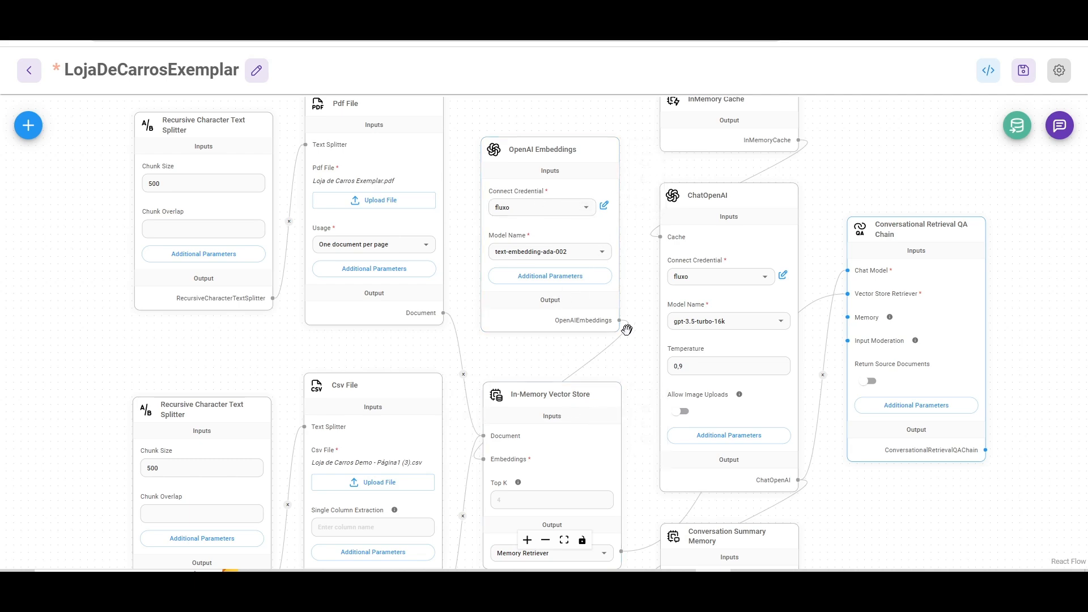
{"action": "mouse_move", "coordinate": [636, 359]}
{"action": "left_mouse_down"}
{"action": "mouse_move", "coordinate": [539, 419]}
{"action": "mouse_move", "coordinate": [502, 278]}
{"action": "mouse_move", "coordinate": [502, 298]}
{"action": "mouse_move", "coordinate": [663, 329]}
{"action": "mouse_move", "coordinate": [629, 368]}
{"action": "left_mouse_up"}
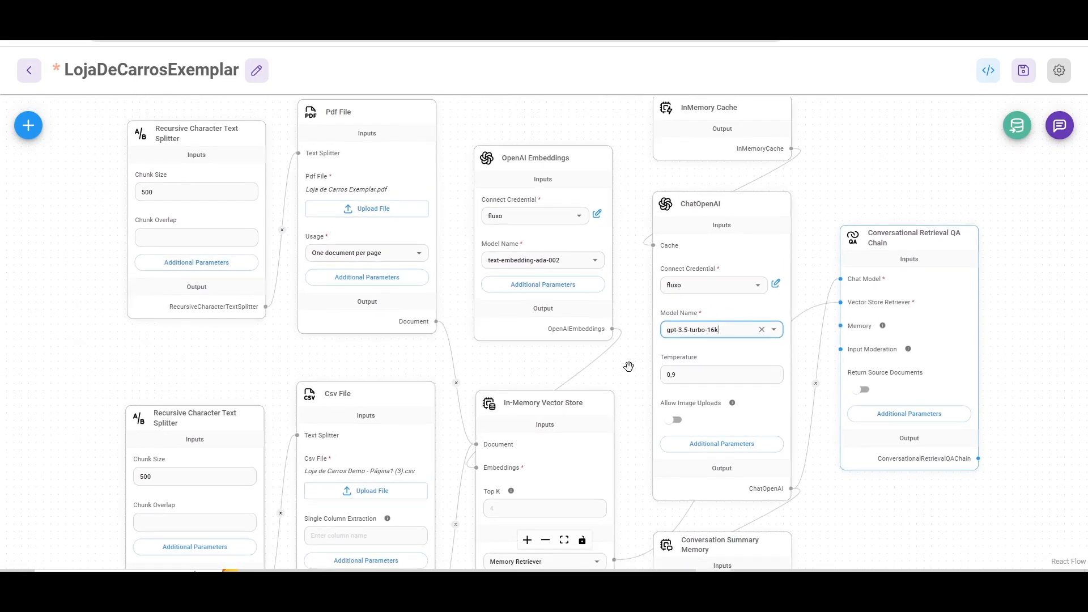
{"action": "left_click", "coordinate": [1025, 75]}
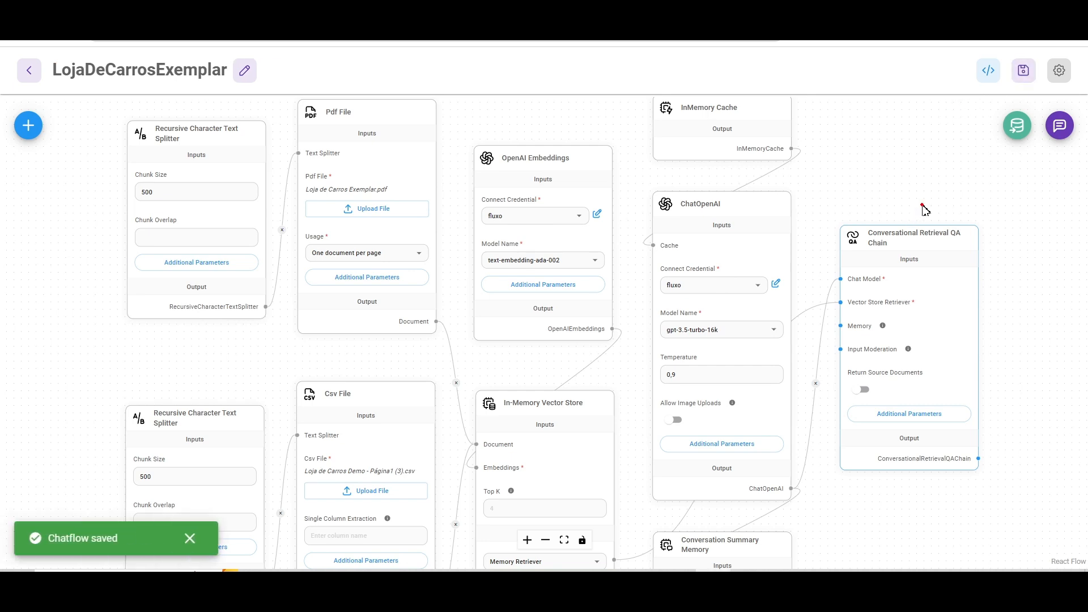
Upsert the text splitters, CSV file, PDF file and OpenAI embeddings into the In-Memory Vector Store
{"action": "mouse_move", "coordinate": [924, 206]}
{"action": "left_mouse_down"}
{"action": "mouse_move", "coordinate": [219, 77]}
{"action": "mouse_move", "coordinate": [85, 70]}
{"action": "mouse_move", "coordinate": [799, 78]}
{"action": "mouse_move", "coordinate": [935, 121]}
{"action": "mouse_move", "coordinate": [1019, 120]}
{"action": "left_mouse_up"}
{"action": "left_click", "coordinate": [1015, 127]}
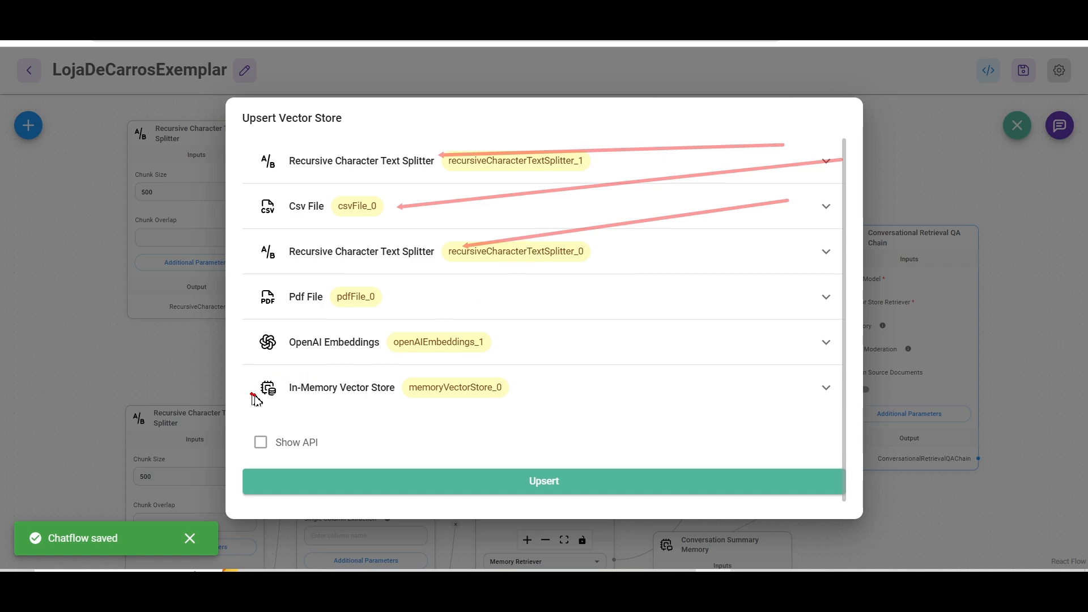
{"action": "left_click_drag", "start_coordinate": [282, 394], "coordinate": [401, 395]}
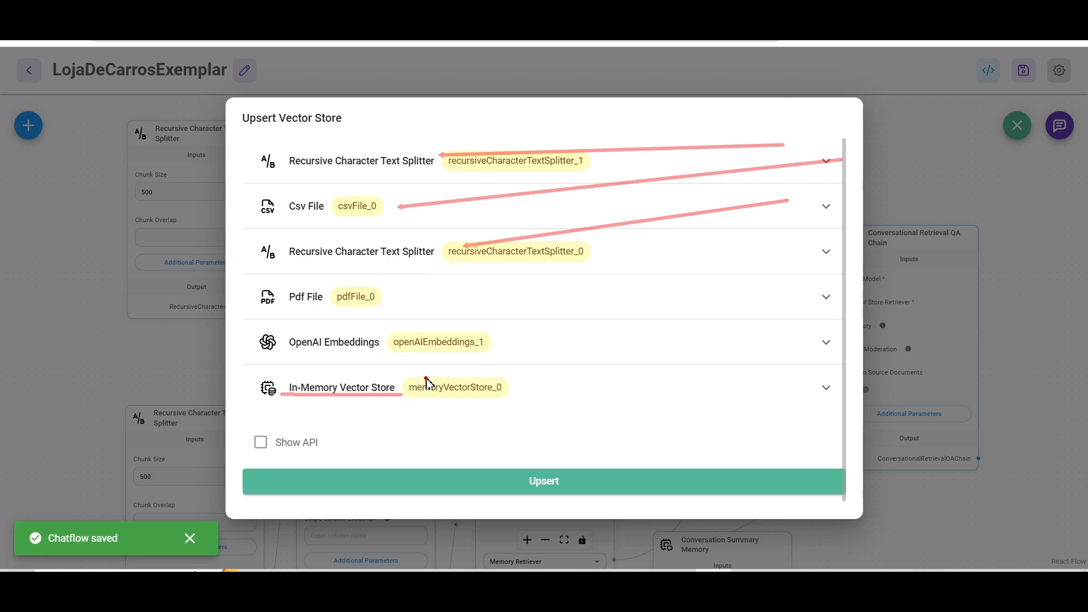
{"action": "left_click_drag", "start_coordinate": [611, 198], "coordinate": [567, 449]}
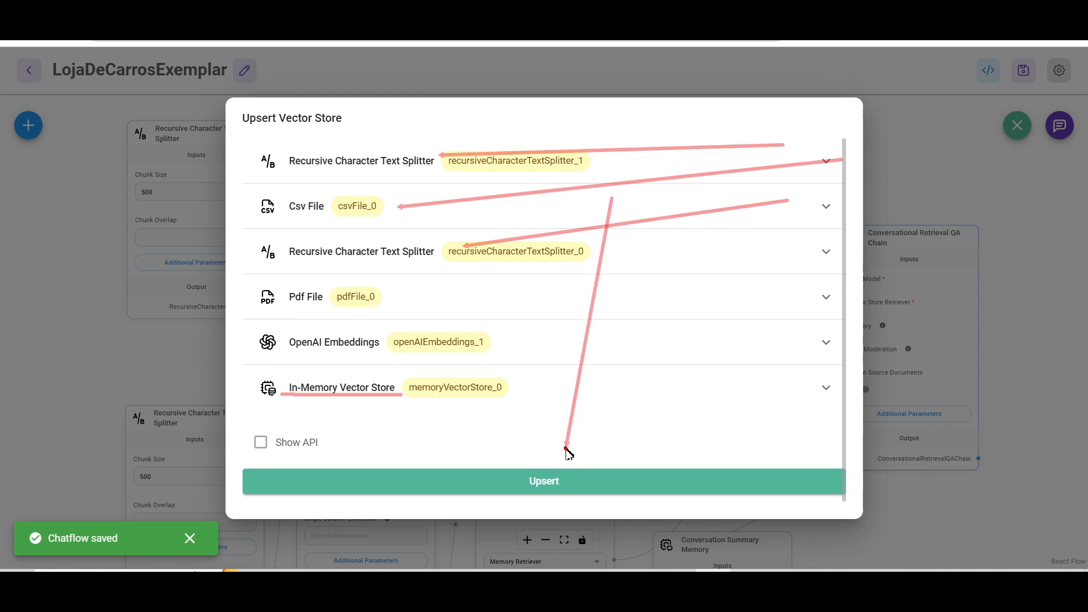
{"action": "left_click", "coordinate": [551, 486]}
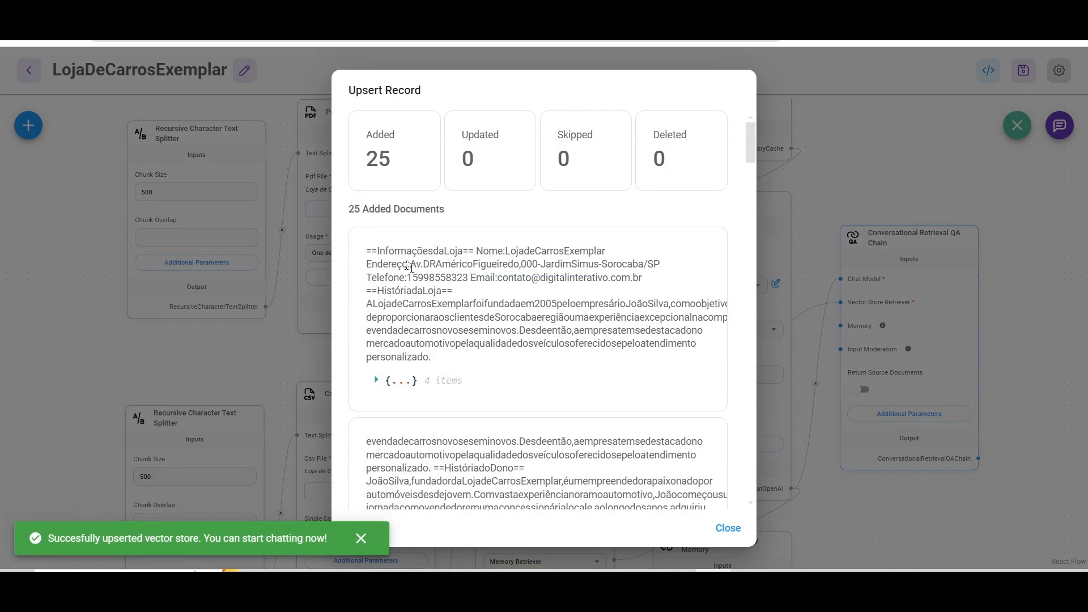
Examine the added documents in the upsert record, from the store information to the car listings, and close the record
{"action": "left_click_drag", "start_coordinate": [367, 251], "coordinate": [456, 356]}
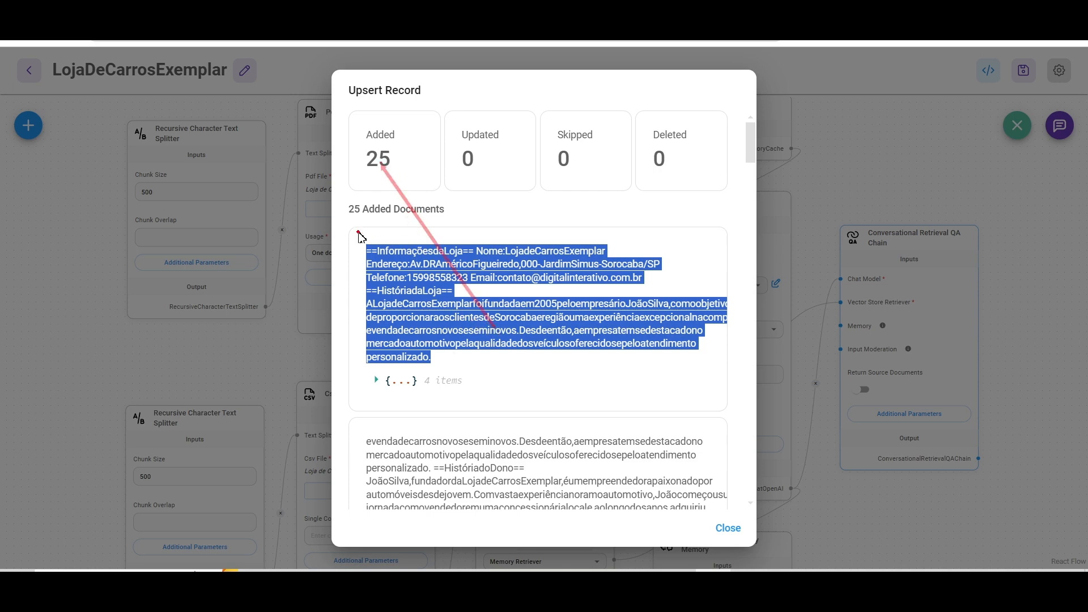
{"action": "key", "text": "Escape"}
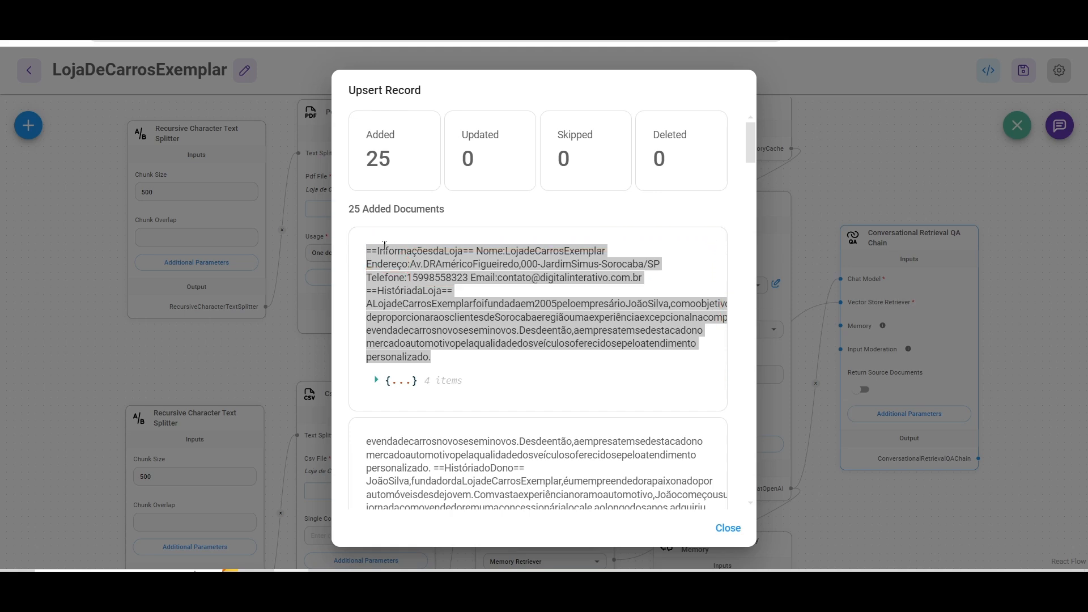
{"action": "scroll", "coordinate": [539, 312], "scroll_direction": "down", "scroll_amount": 8}
{"action": "scroll", "coordinate": [538, 312], "scroll_direction": "down", "scroll_amount": 10}
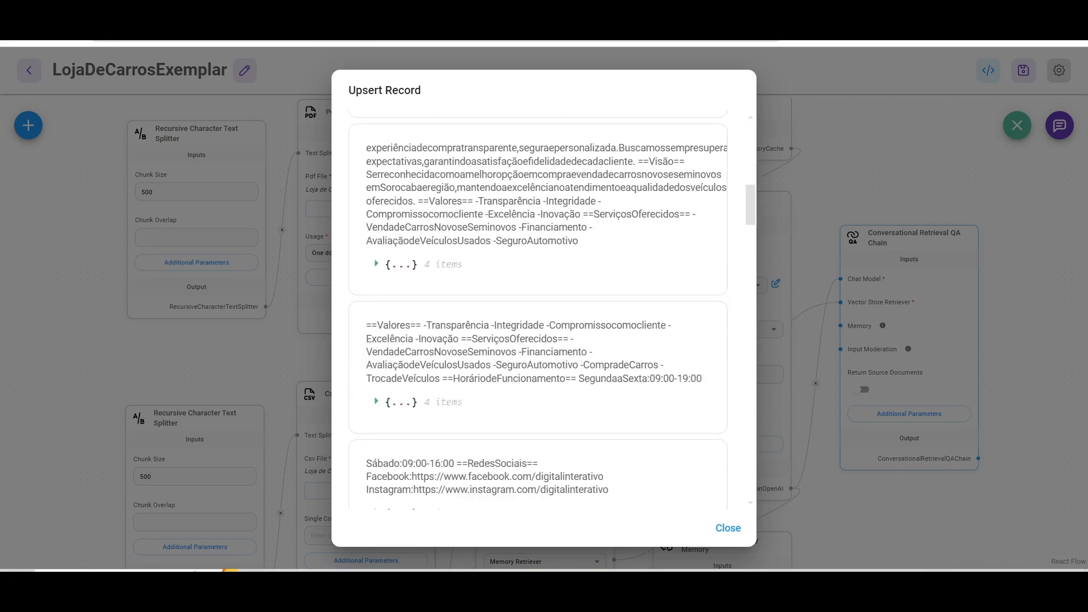
{"action": "scroll", "coordinate": [539, 311], "scroll_direction": "down", "scroll_amount": 10}
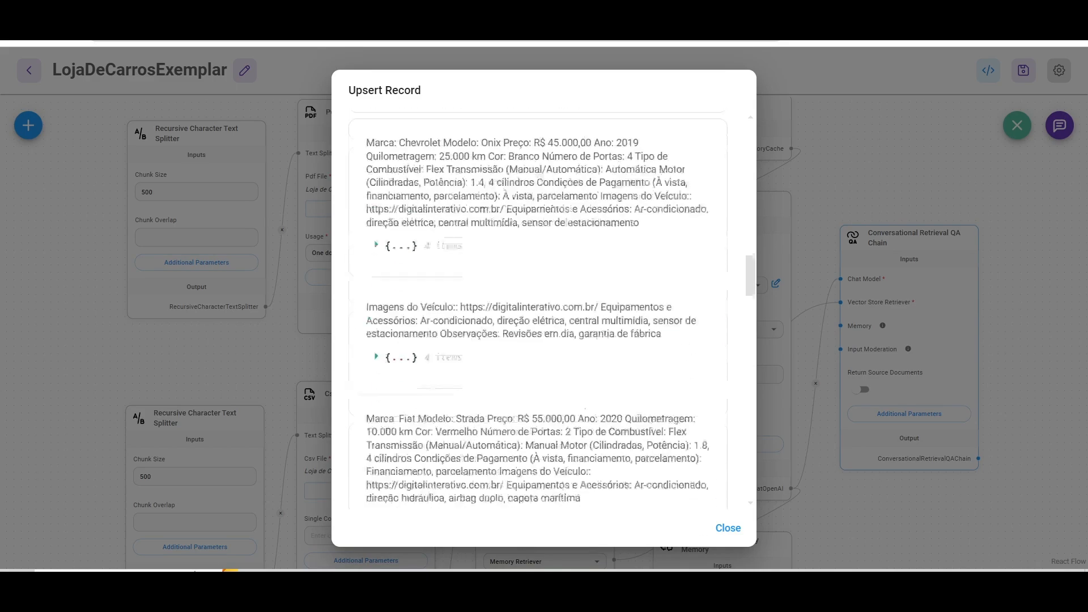
{"action": "scroll", "coordinate": [538, 312], "scroll_direction": "down", "scroll_amount": 8}
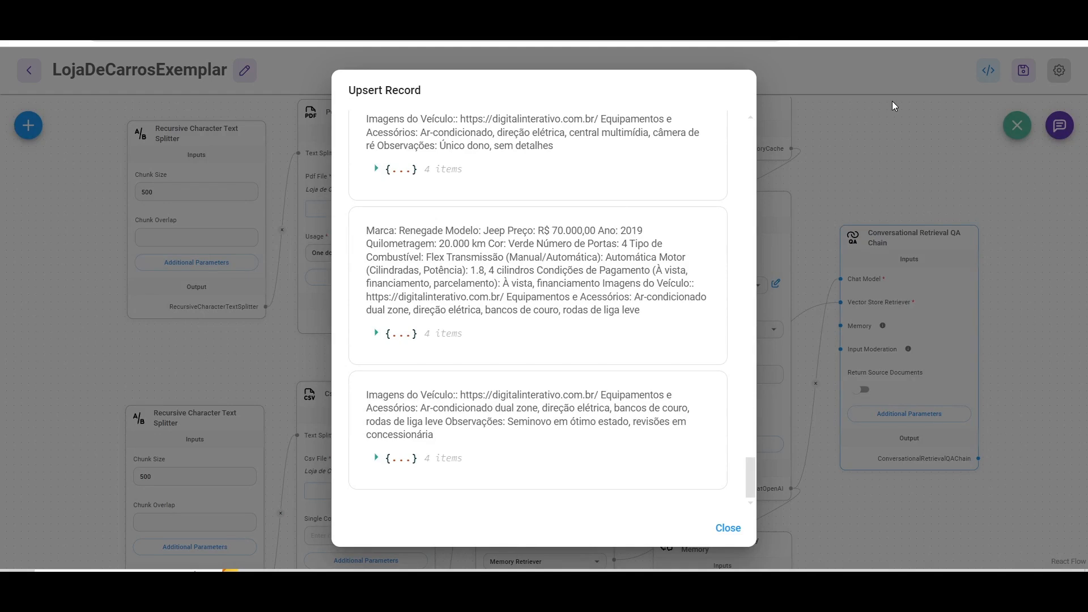
{"action": "left_click", "coordinate": [856, 136]}
Open the Loja de Carros Exemplar document in Google Docs in a new browser tab and read through its store information
{"action": "key", "text": "ctrl+t"}
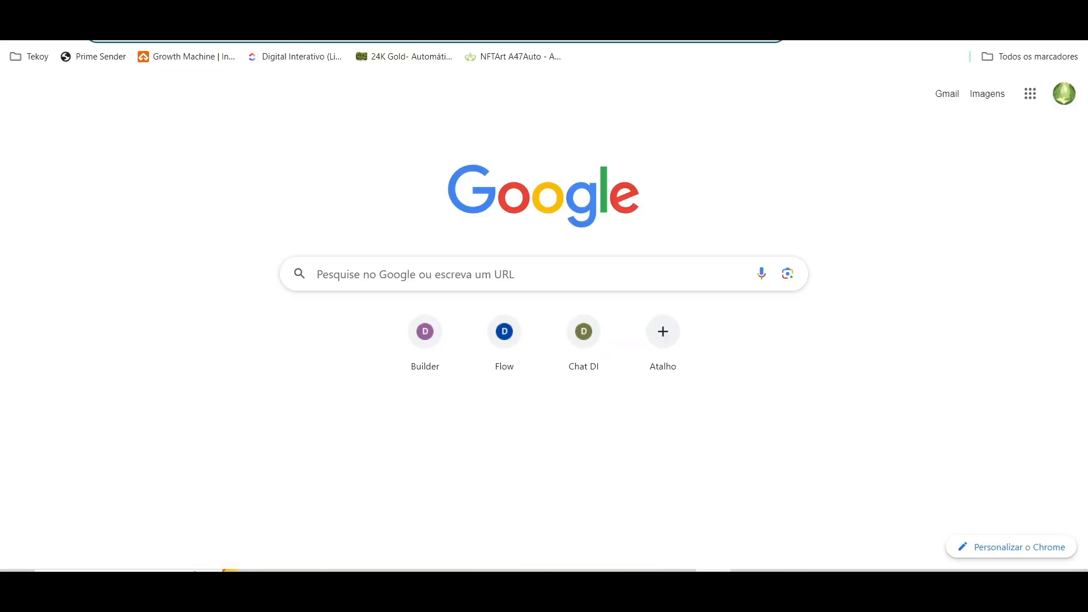
{"action": "left_click", "coordinate": [1031, 94]}
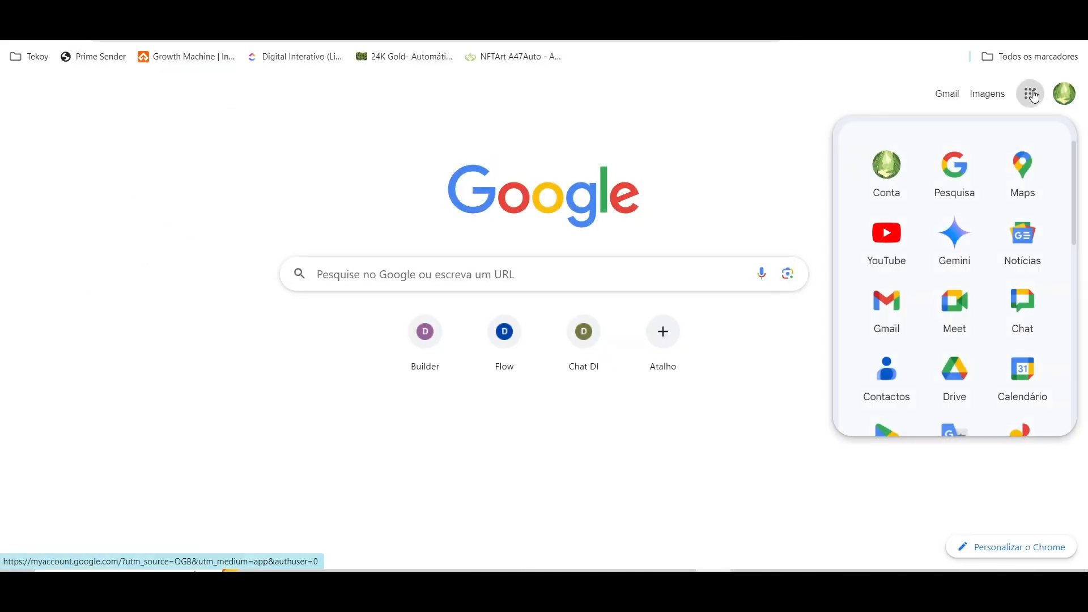
{"action": "scroll", "coordinate": [1015, 181], "scroll_direction": "down", "scroll_amount": 4}
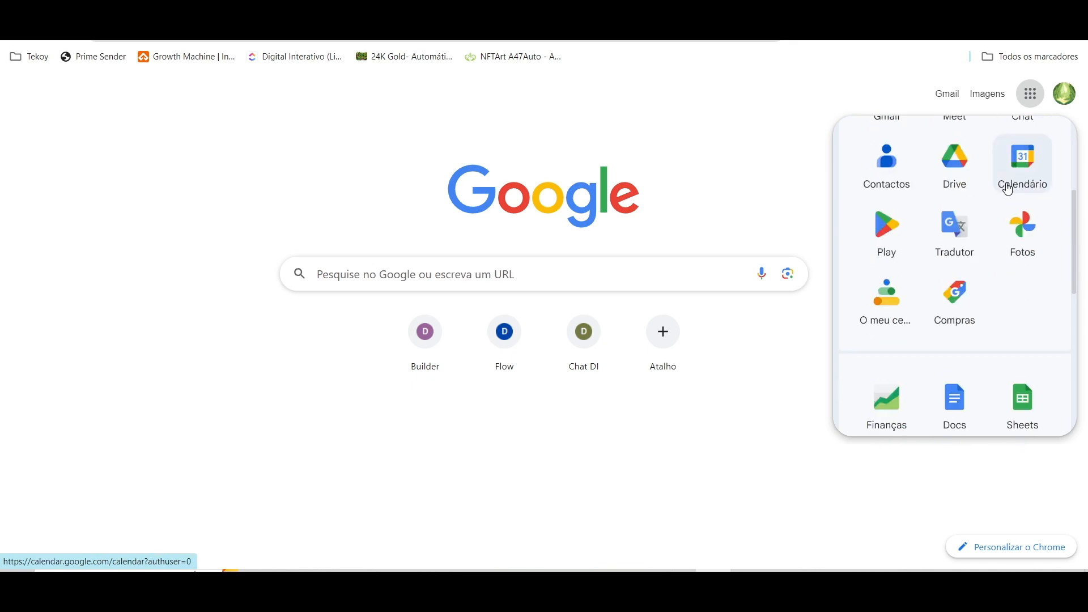
{"action": "left_click", "coordinate": [958, 400]}
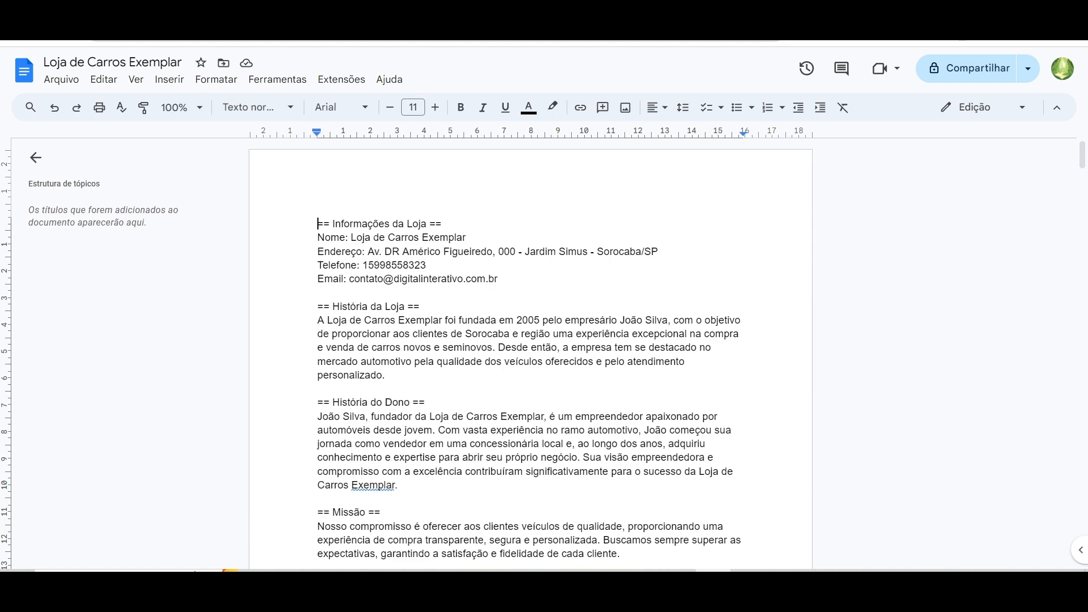
{"action": "scroll", "coordinate": [531, 353], "scroll_direction": "down", "scroll_amount": 6}
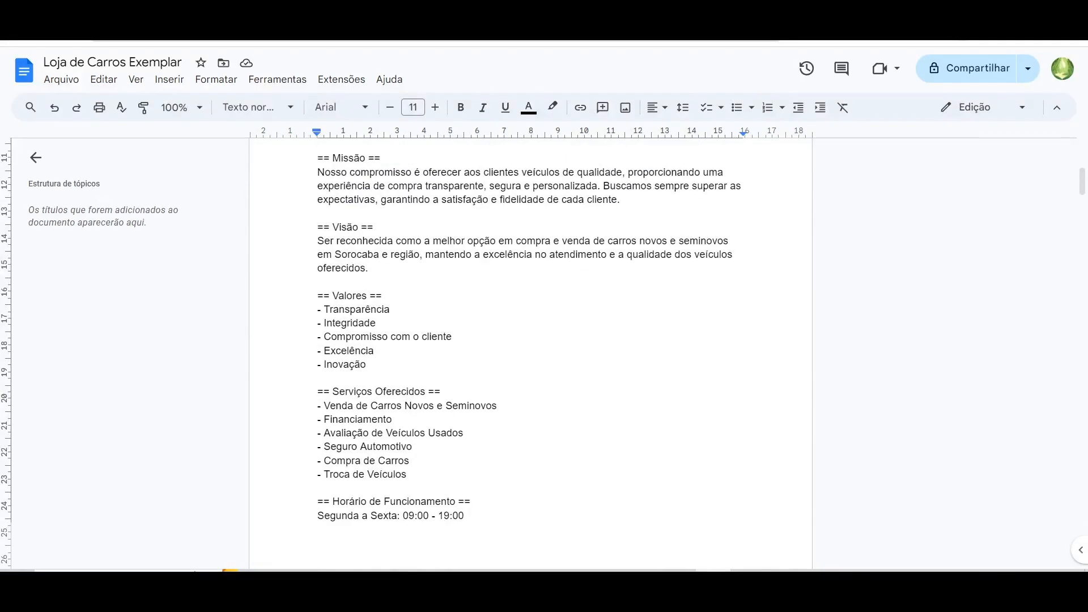
Return to the beginning of the Loja de Carros Exemplar document and examine the Informações da Loja section
{"action": "scroll", "coordinate": [530, 354], "scroll_direction": "up", "scroll_amount": 4}
{"action": "scroll", "coordinate": [531, 354], "scroll_direction": "up", "scroll_amount": 2}
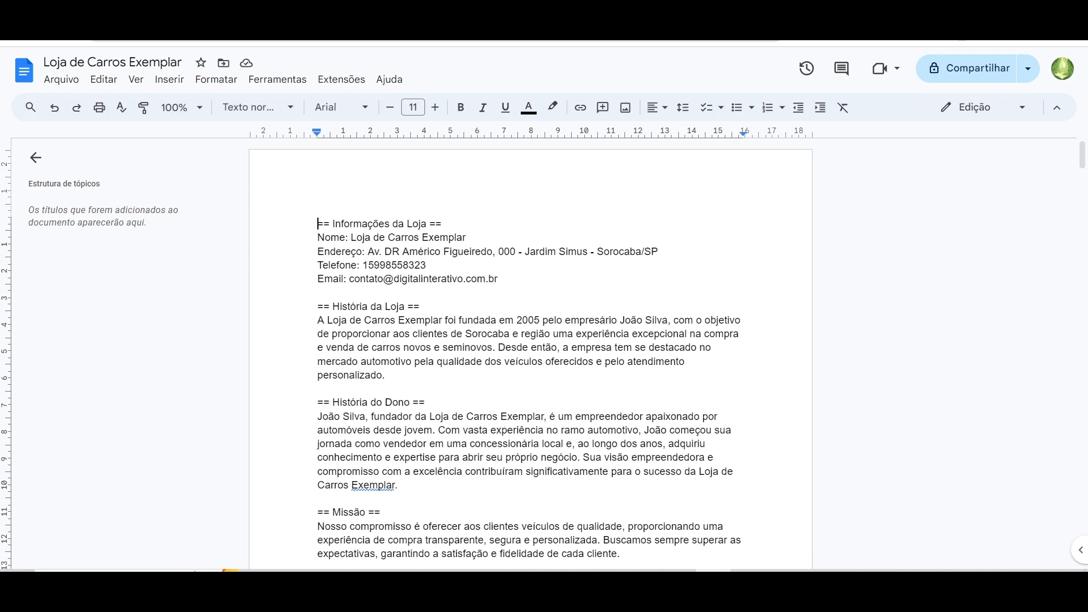
{"action": "mouse_move", "coordinate": [648, 204]}
{"action": "left_mouse_down"}
{"action": "mouse_move", "coordinate": [340, 223]}
{"action": "mouse_move", "coordinate": [458, 219]}
{"action": "left_mouse_up"}
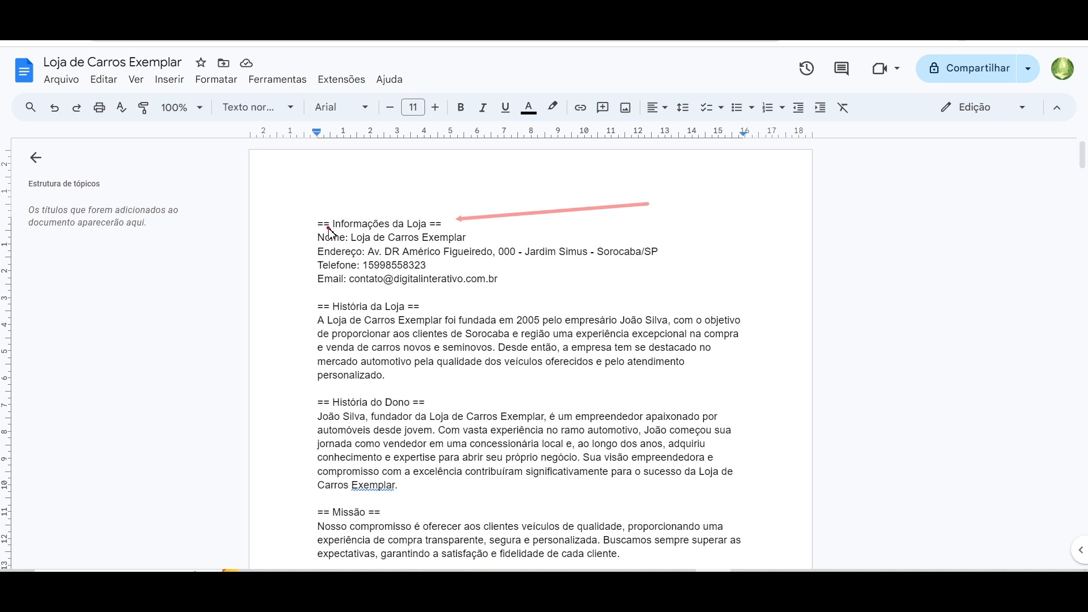
{"action": "left_click_drag", "start_coordinate": [317, 229], "coordinate": [448, 230]}
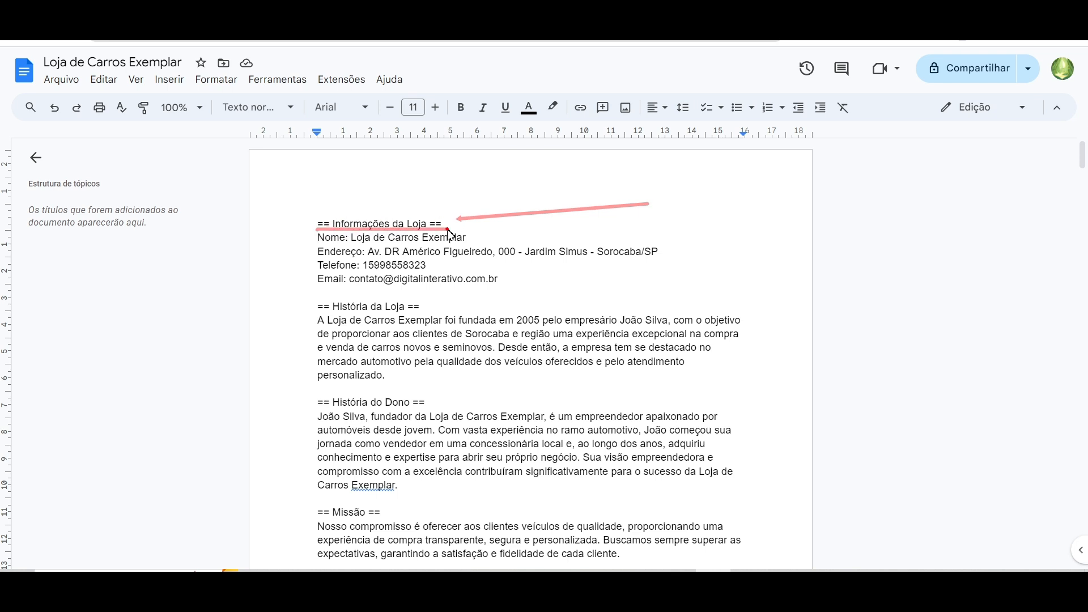
{"action": "mouse_move", "coordinate": [316, 234]}
{"action": "left_mouse_down"}
{"action": "mouse_move", "coordinate": [310, 282]}
{"action": "mouse_move", "coordinate": [357, 294]}
{"action": "mouse_move", "coordinate": [513, 293]}
{"action": "left_mouse_up"}
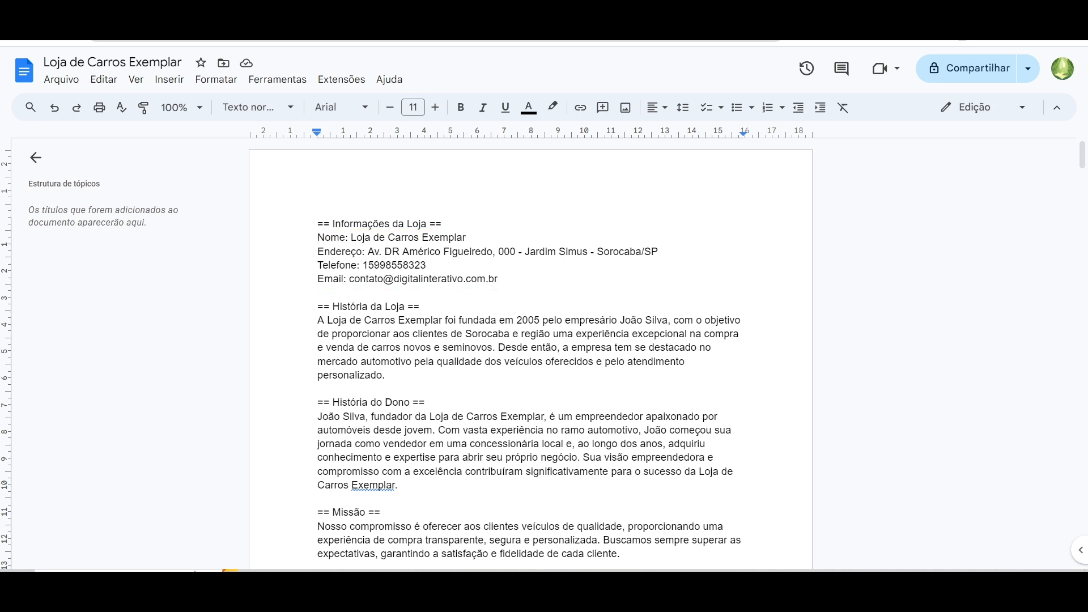
Read through the document's sections from História do Dono to Horário de Funcionamento and Redes Sociais
{"action": "scroll", "coordinate": [448, 281], "scroll_direction": "down", "scroll_amount": 1}
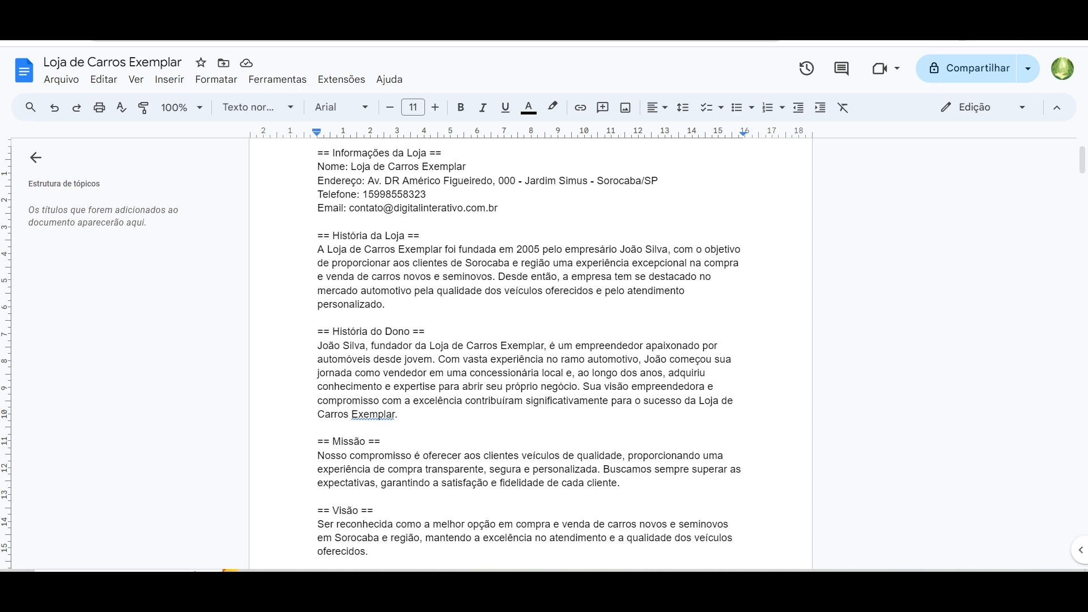
{"action": "left_click_drag", "start_coordinate": [318, 332], "coordinate": [433, 332]}
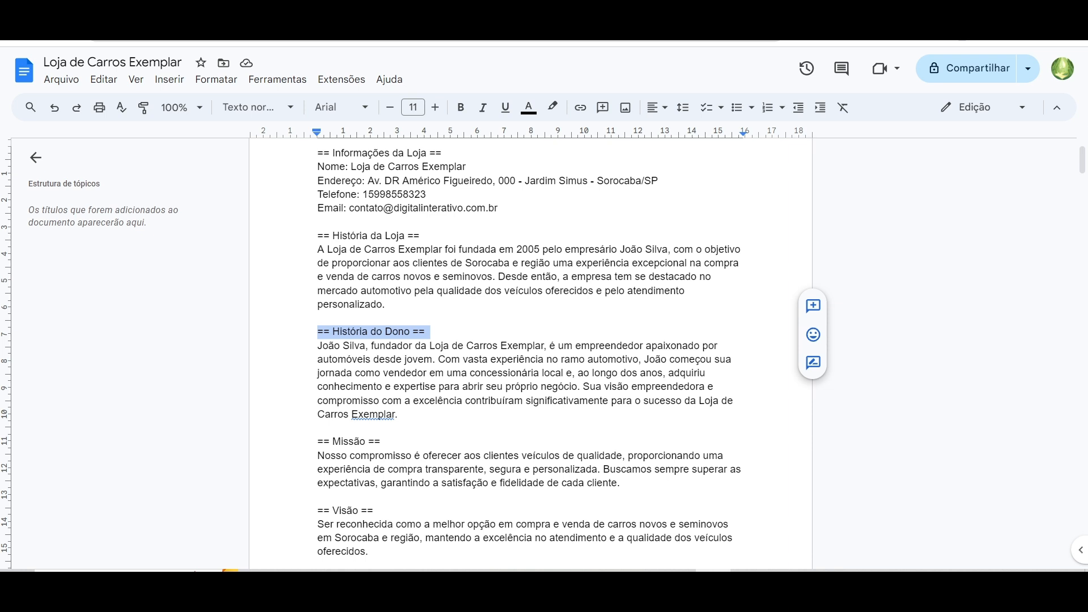
{"action": "scroll", "coordinate": [530, 352], "scroll_direction": "down", "scroll_amount": 3}
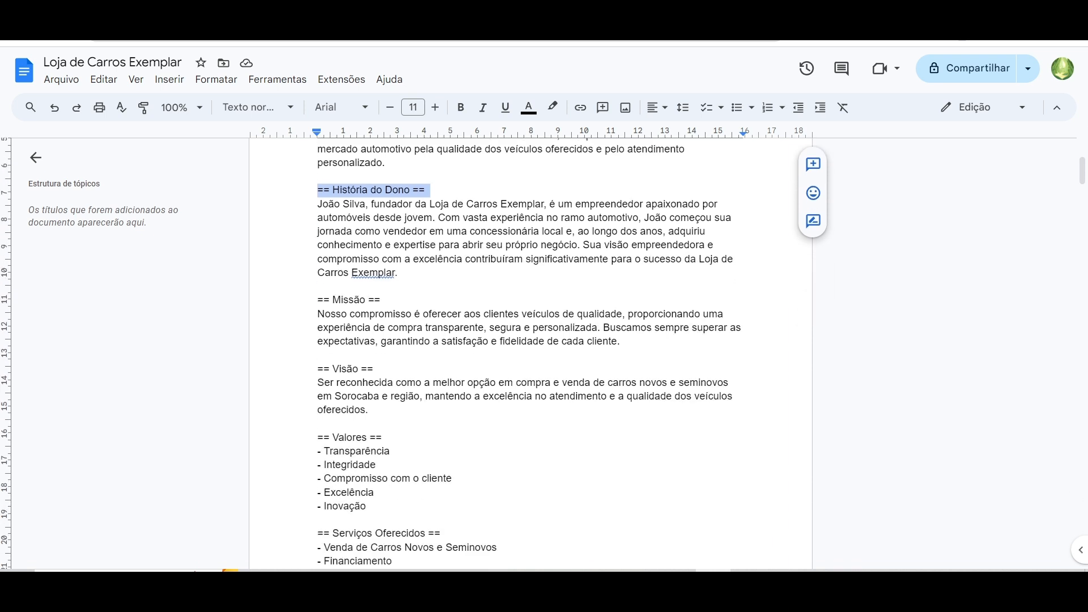
{"action": "scroll", "coordinate": [432, 331], "scroll_direction": "down", "scroll_amount": 1}
{"action": "left_click", "coordinate": [363, 257]}
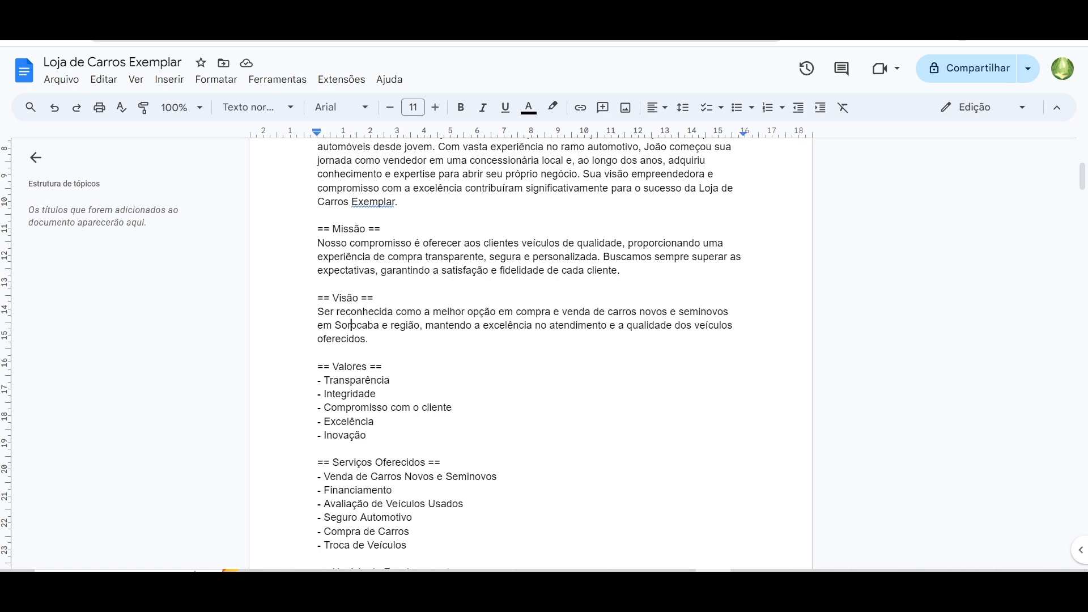
{"action": "scroll", "coordinate": [347, 195], "scroll_direction": "down", "scroll_amount": 3}
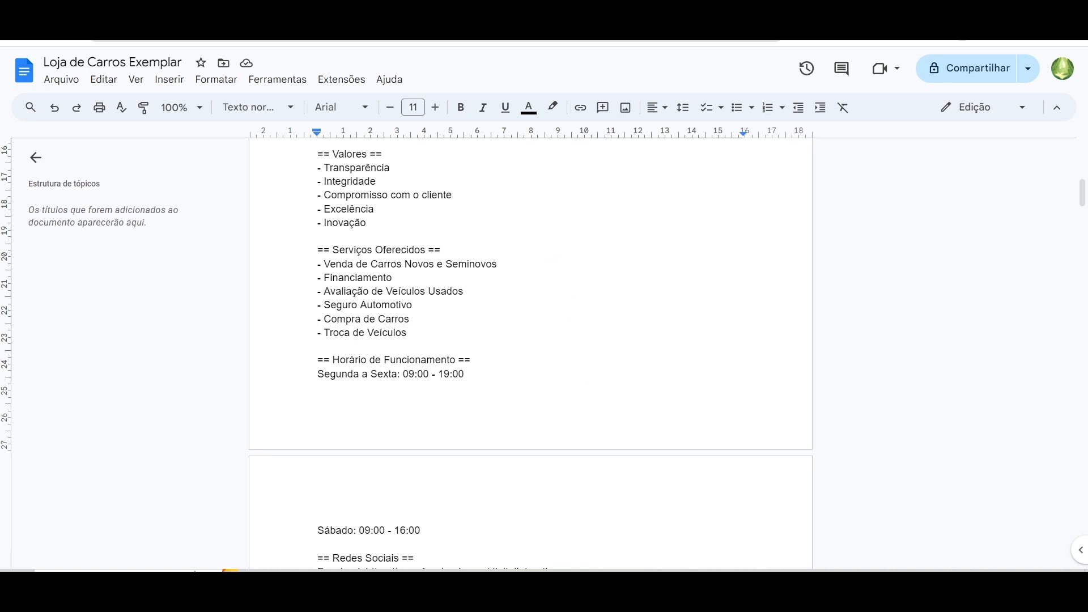
{"action": "scroll", "coordinate": [374, 272], "scroll_direction": "down", "scroll_amount": 3}
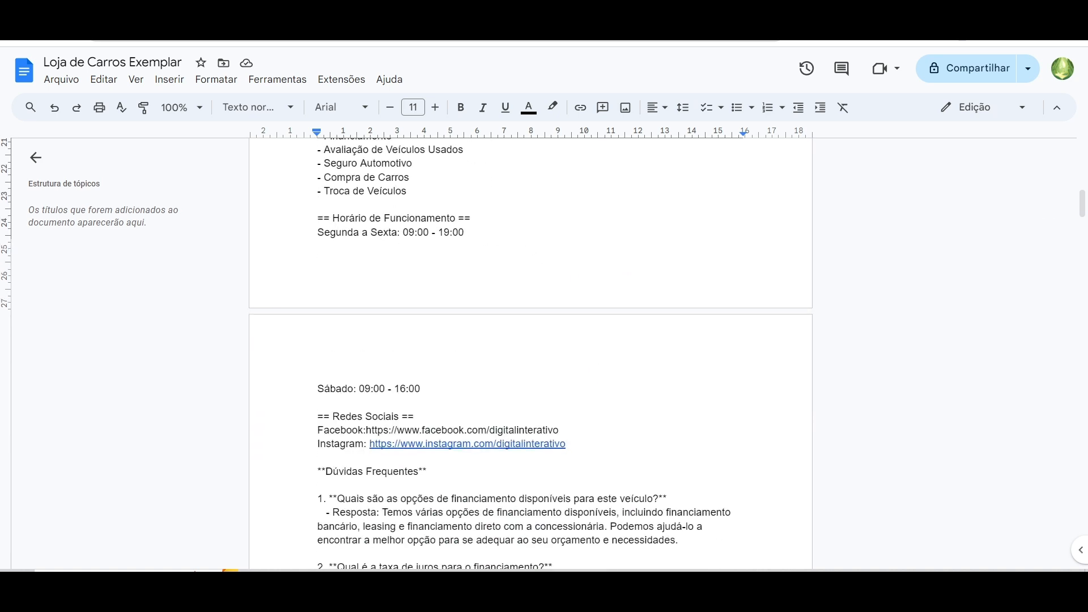
{"action": "scroll", "coordinate": [479, 285], "scroll_direction": "down", "scroll_amount": 3}
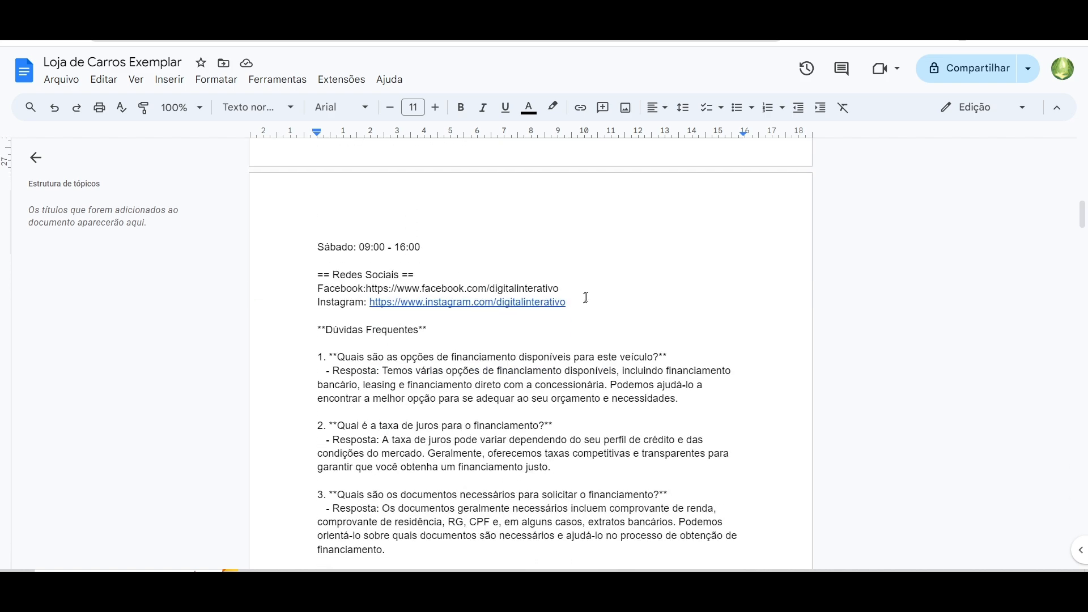
Examine the Dúvidas Frequentes section, selecting the answer to the question about documents needed for financing
{"action": "left_click_drag", "start_coordinate": [727, 237], "coordinate": [385, 328]}
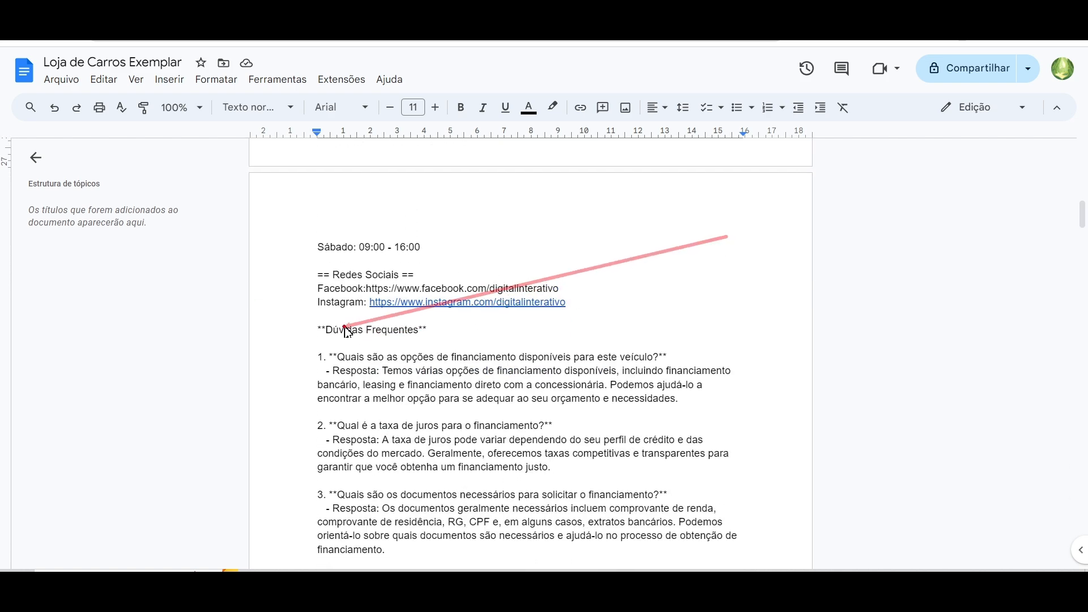
{"action": "scroll", "coordinate": [385, 332], "scroll_direction": "down", "scroll_amount": 3}
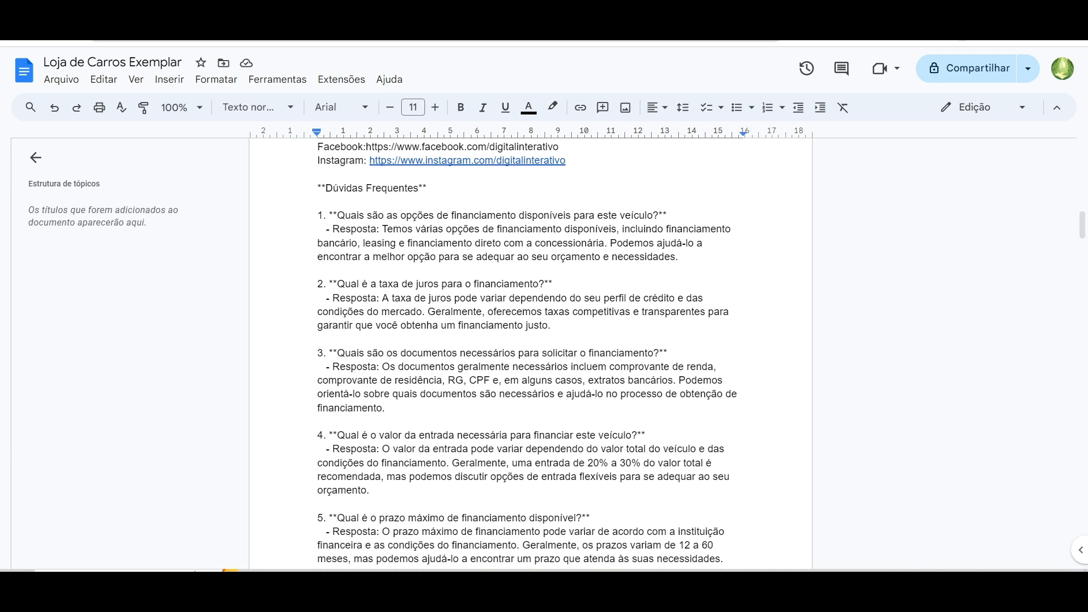
{"action": "left_click_drag", "start_coordinate": [383, 409], "coordinate": [320, 370]}
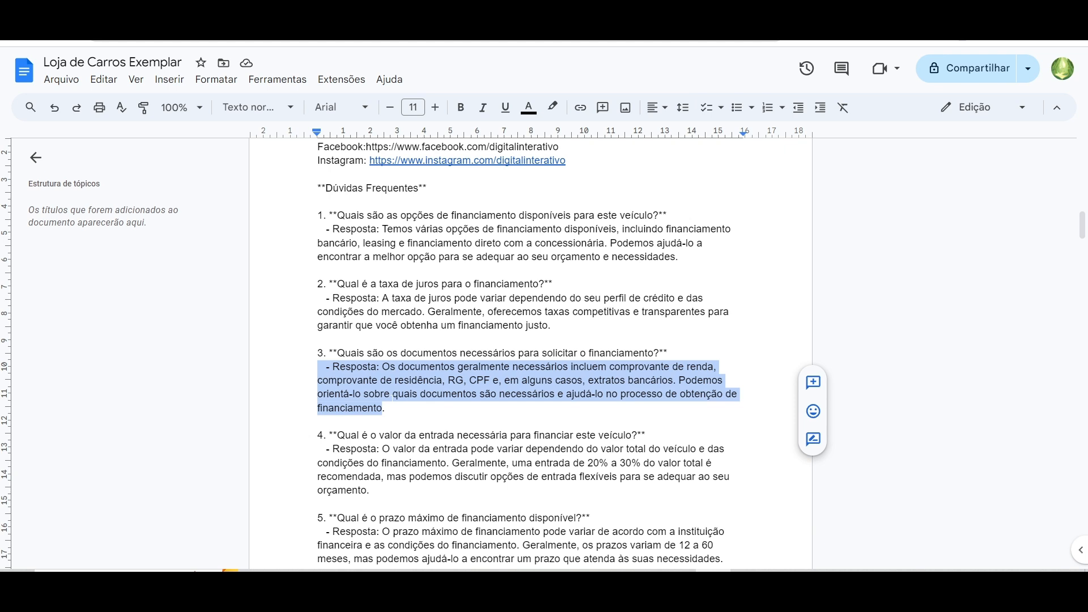
{"action": "scroll", "coordinate": [372, 418], "scroll_direction": "down", "scroll_amount": 1}
{"action": "left_click_drag", "start_coordinate": [373, 422], "coordinate": [325, 378]}
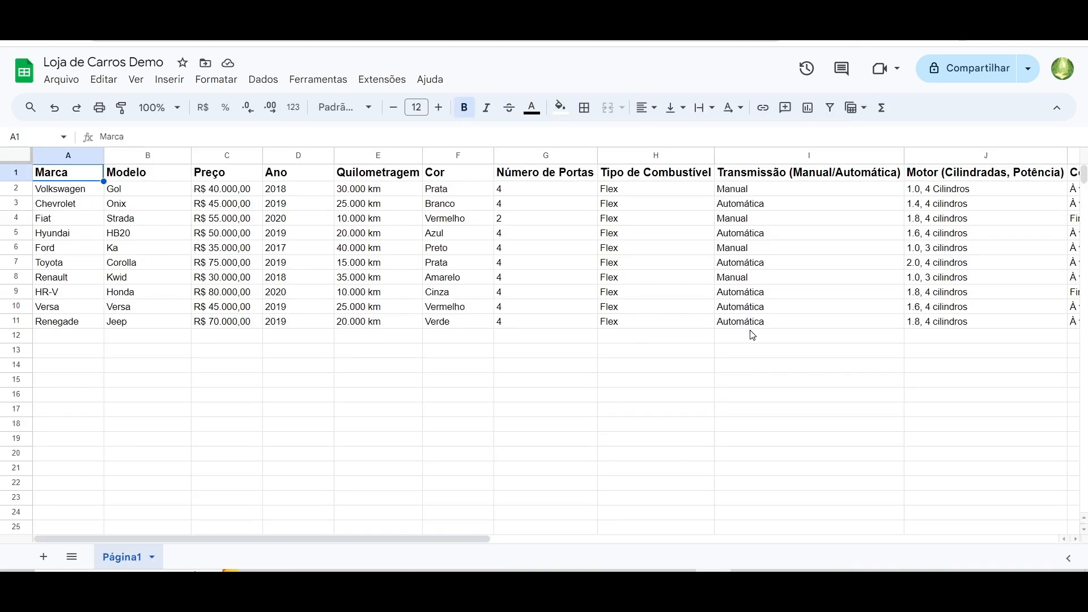
In the Loja de Carros Demo sheet, examine the column headings in row 1 and the first car's brand in A2
{"action": "left_click", "coordinate": [15, 172]}
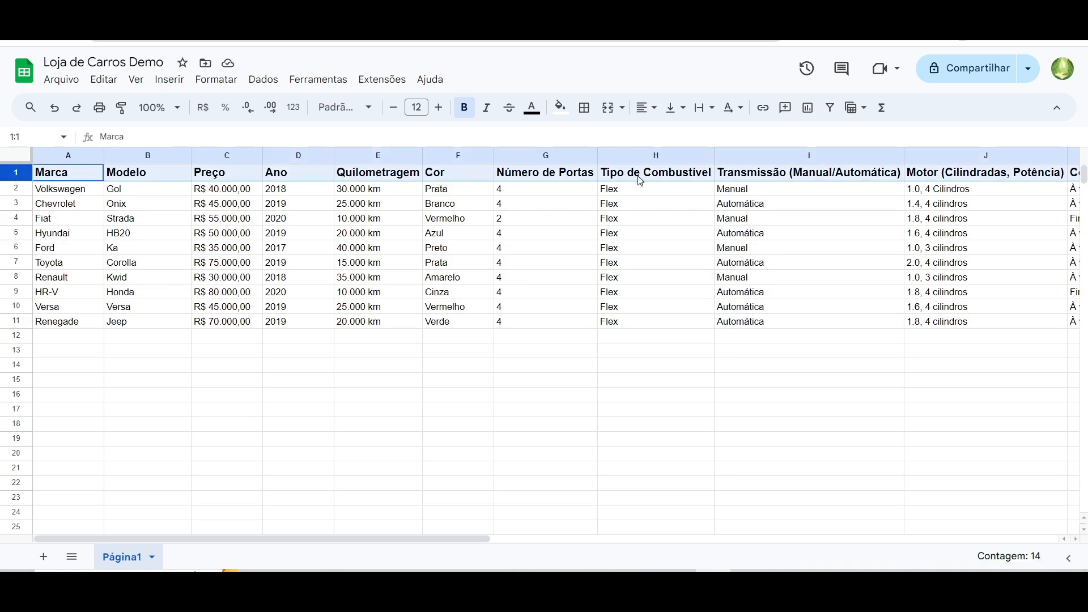
{"action": "left_click", "coordinate": [43, 194]}
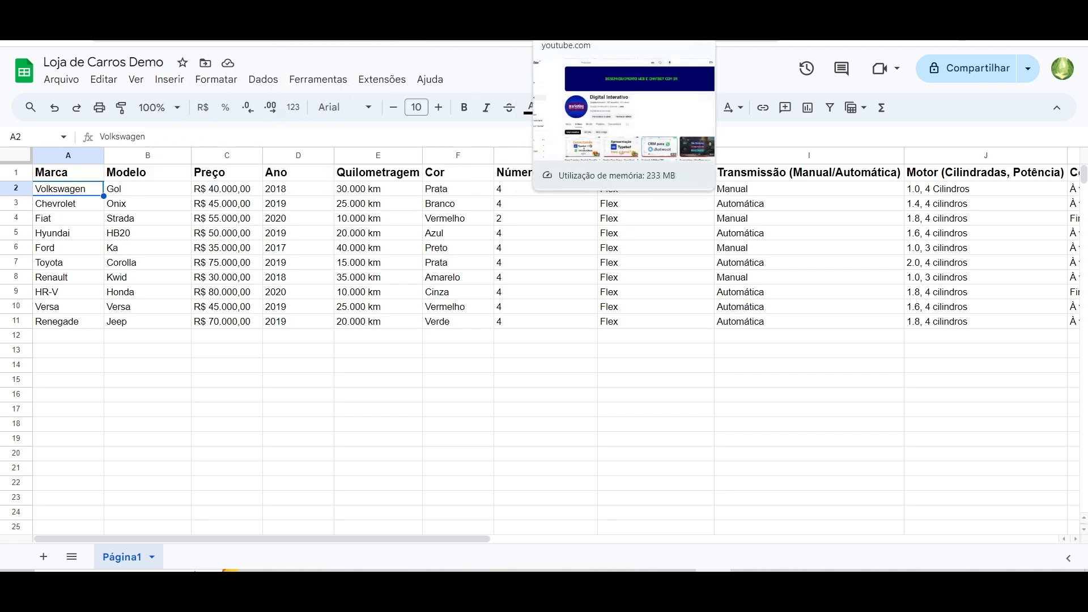
Return to the LojaDeCarrosExemplar chatflow in Flowise, open its chat and look through the earlier conversation
{"action": "left_click", "coordinate": [226, 32]}
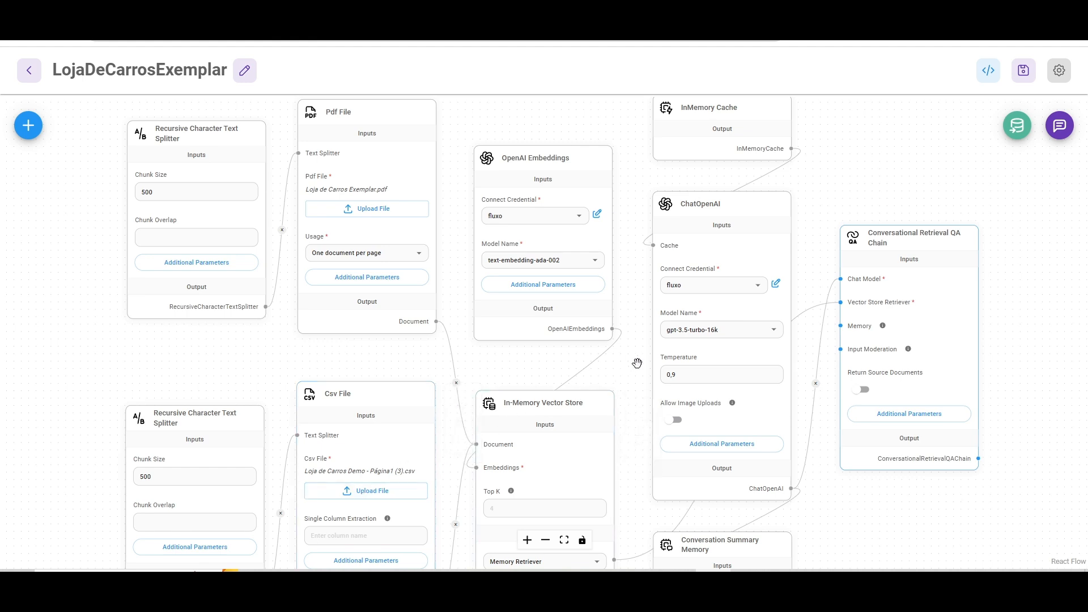
{"action": "left_click_drag", "start_coordinate": [634, 365], "coordinate": [628, 389]}
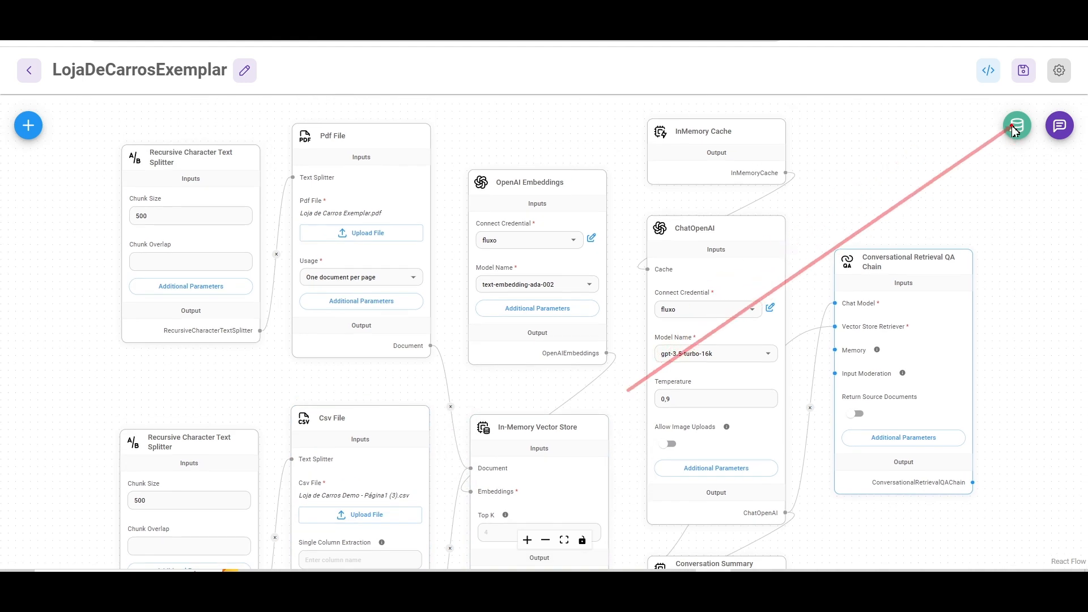
{"action": "left_click", "coordinate": [1059, 127]}
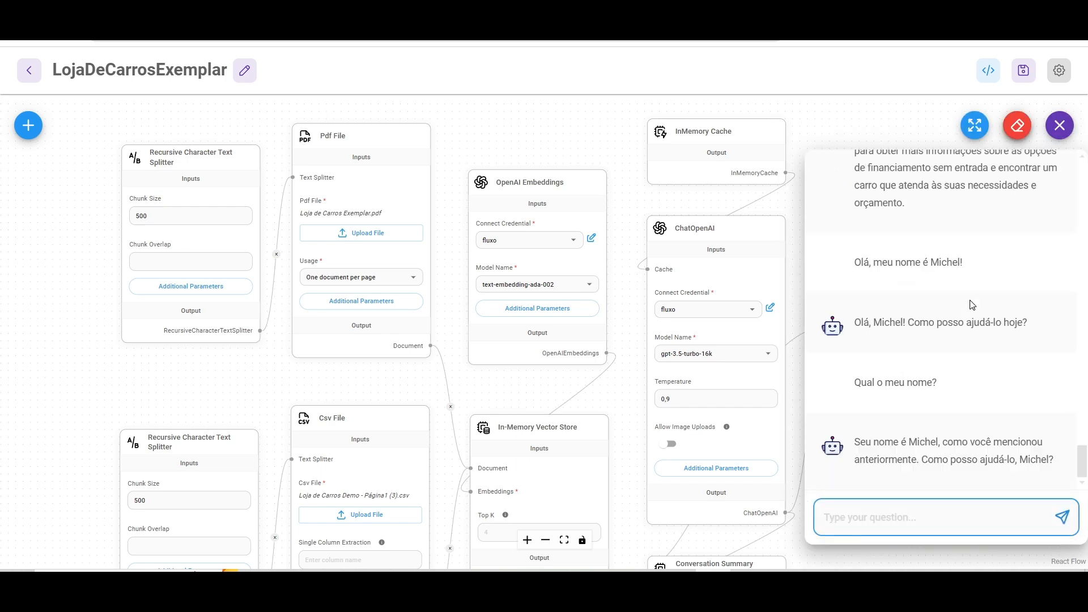
{"action": "scroll", "coordinate": [972, 308], "scroll_direction": "up", "scroll_amount": 5}
{"action": "scroll", "coordinate": [970, 314], "scroll_direction": "up", "scroll_amount": 5}
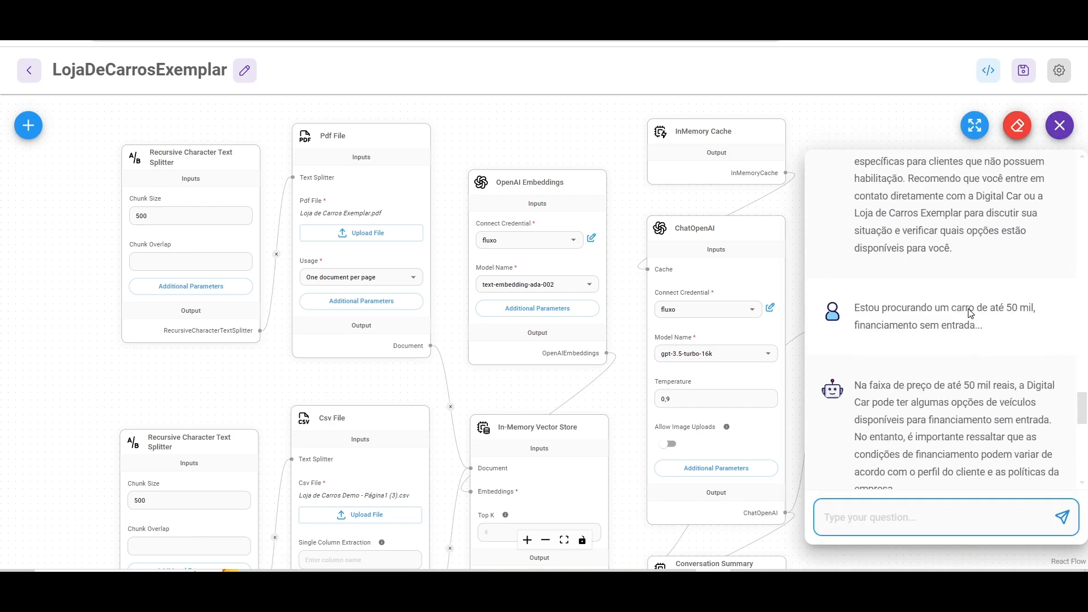
{"action": "scroll", "coordinate": [971, 314], "scroll_direction": "down", "scroll_amount": 9}
{"action": "scroll", "coordinate": [947, 317], "scroll_direction": "down", "scroll_amount": 2}
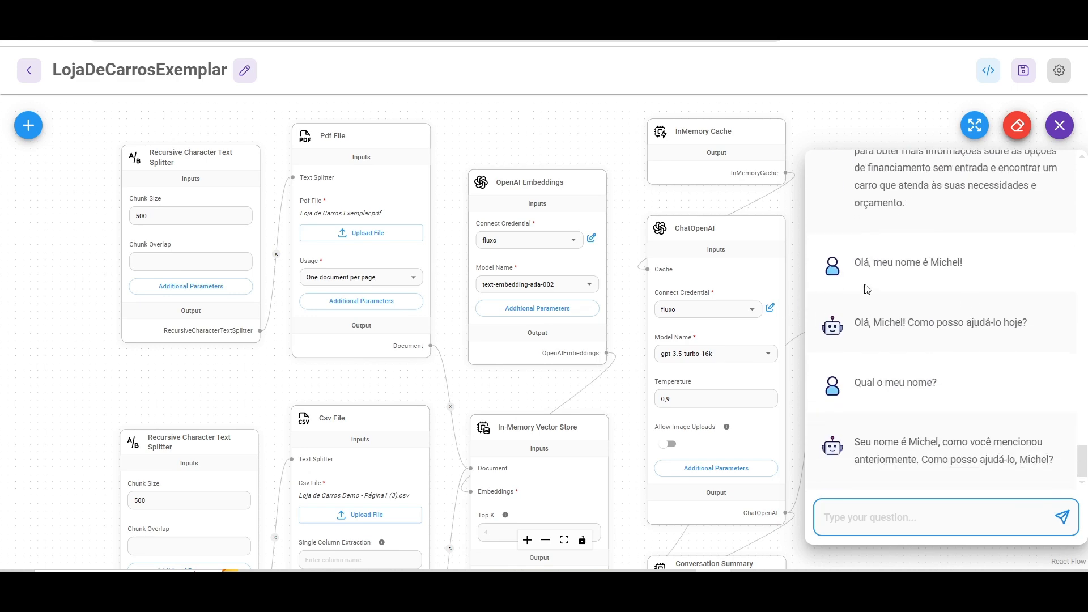
Examine the chat exchange in which the bot is asked to recall the customer's name
{"action": "mouse_move", "coordinate": [1044, 354]}
{"action": "left_mouse_down"}
{"action": "mouse_move", "coordinate": [1008, 314]}
{"action": "mouse_move", "coordinate": [868, 266]}
{"action": "mouse_move", "coordinate": [968, 271]}
{"action": "mouse_move", "coordinate": [891, 329]}
{"action": "mouse_move", "coordinate": [992, 328]}
{"action": "mouse_move", "coordinate": [955, 369]}
{"action": "mouse_move", "coordinate": [886, 384]}
{"action": "mouse_move", "coordinate": [941, 389]}
{"action": "left_mouse_up"}
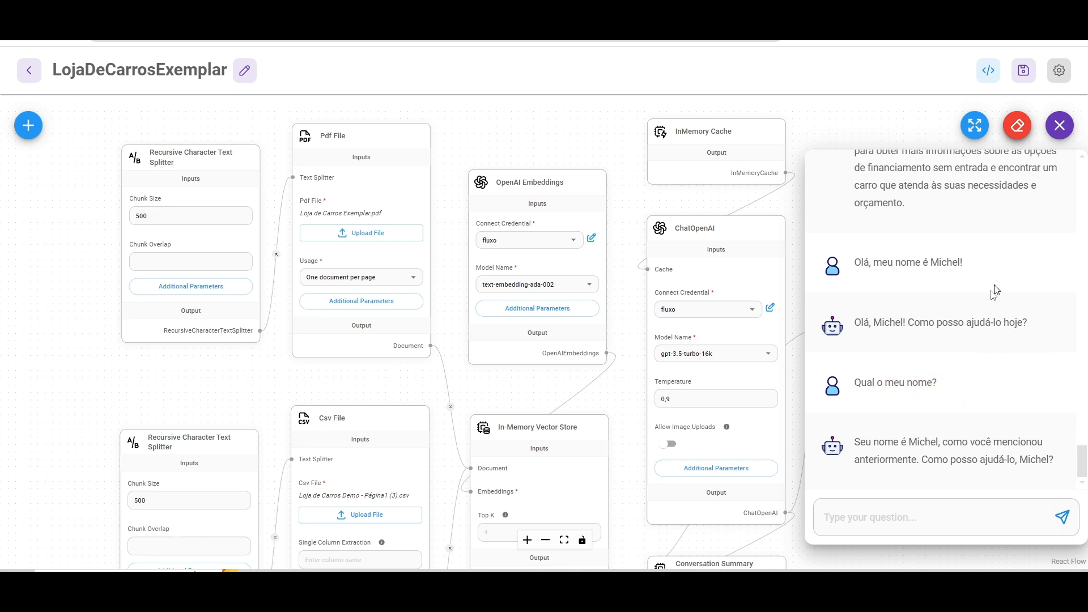
{"action": "right_click", "coordinate": [967, 312]}
{"action": "left_click", "coordinate": [979, 281]}
{"action": "left_click_drag", "start_coordinate": [978, 279], "coordinate": [902, 420]}
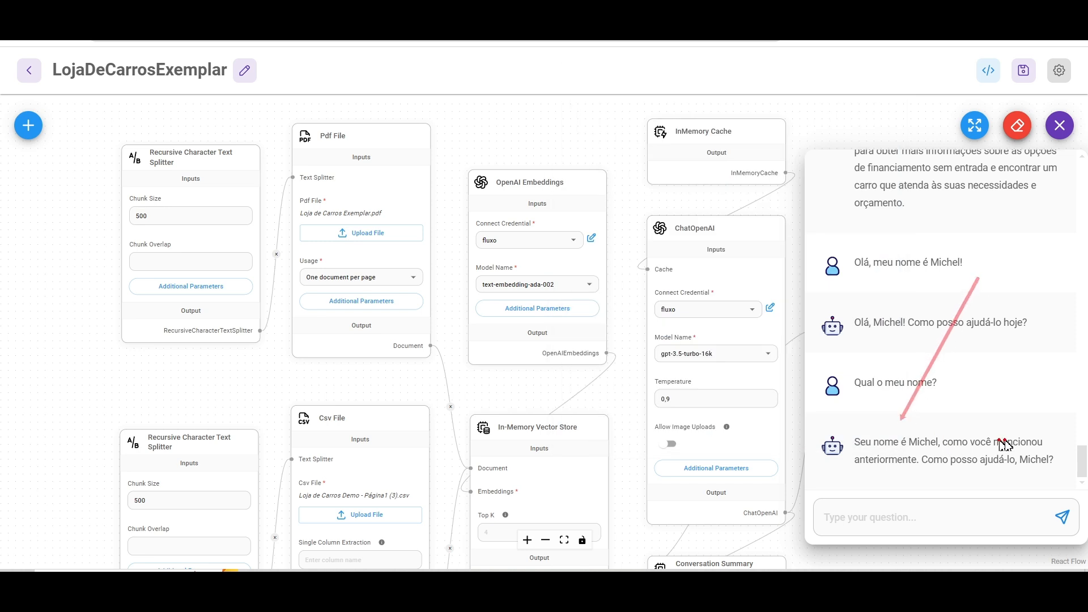
{"action": "left_click_drag", "start_coordinate": [857, 466], "coordinate": [919, 466]}
{"action": "right_click", "coordinate": [898, 387]}
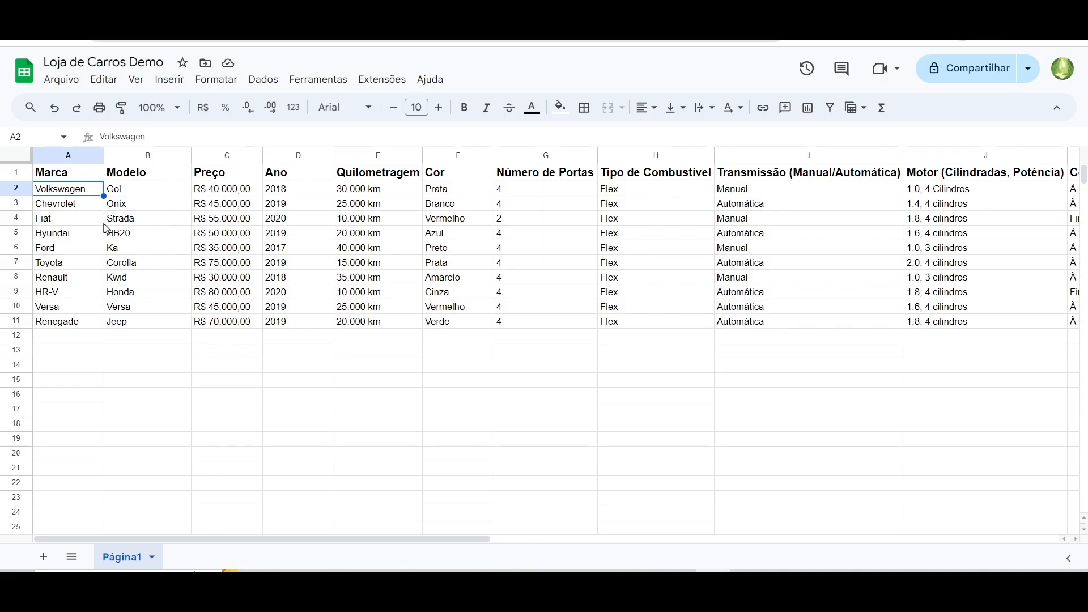
Select the Fiat Strada entry in the Loja de Carros Demo sheet, then ask the Flowise chatbot "Tem Fiat Strada?"
{"action": "left_click", "coordinate": [80, 226]}
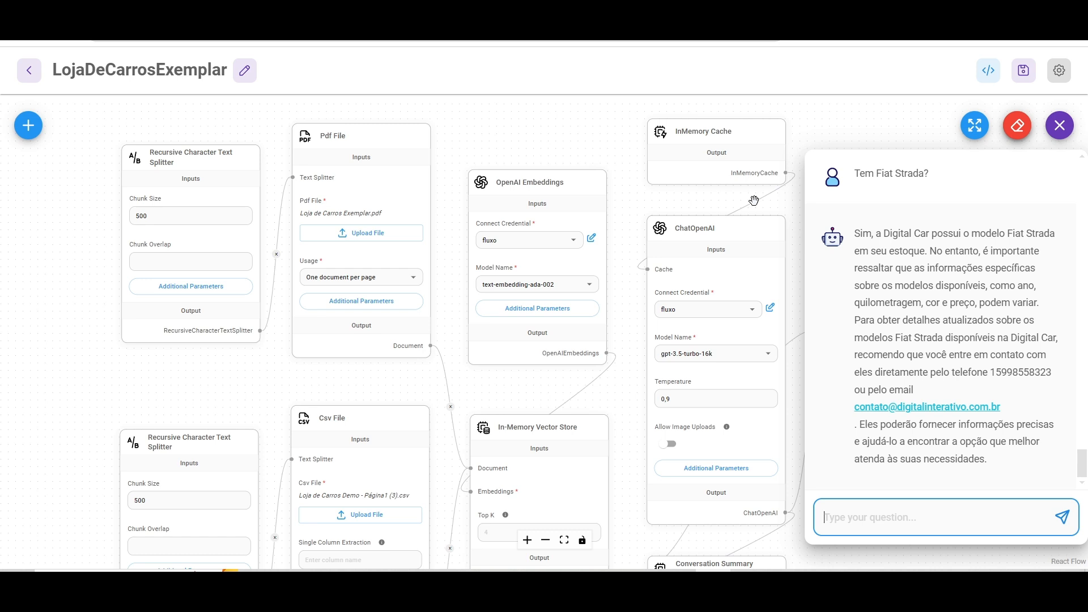
{"action": "mouse_move", "coordinate": [708, 307]}
{"action": "left_mouse_down"}
{"action": "mouse_move", "coordinate": [978, 238]}
{"action": "mouse_move", "coordinate": [1053, 240]}
{"action": "left_mouse_up"}
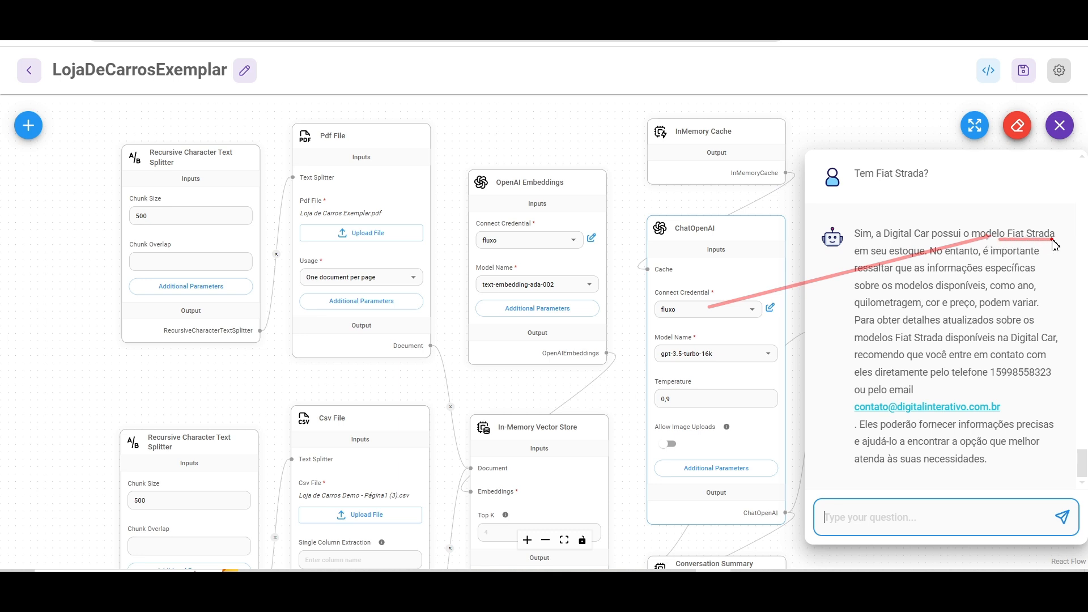
{"action": "key", "text": "Escape"}
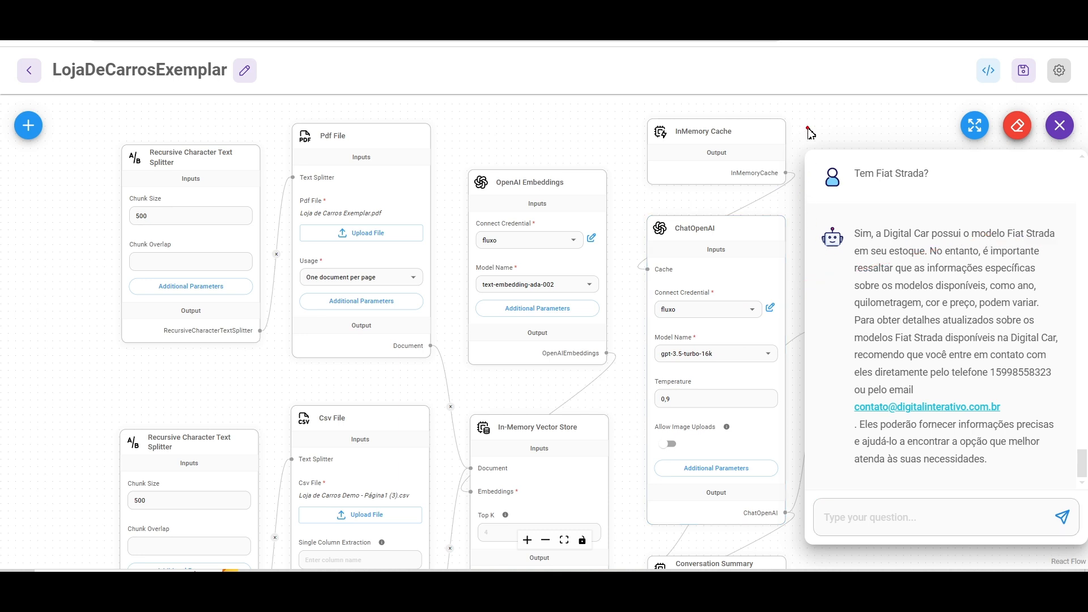
Point out the gpt-3.5-turbo-16k model set in the ChatOpenAI node
{"action": "left_click_drag", "start_coordinate": [809, 130], "coordinate": [723, 335]}
{"action": "left_click_drag", "start_coordinate": [662, 361], "coordinate": [712, 361]}
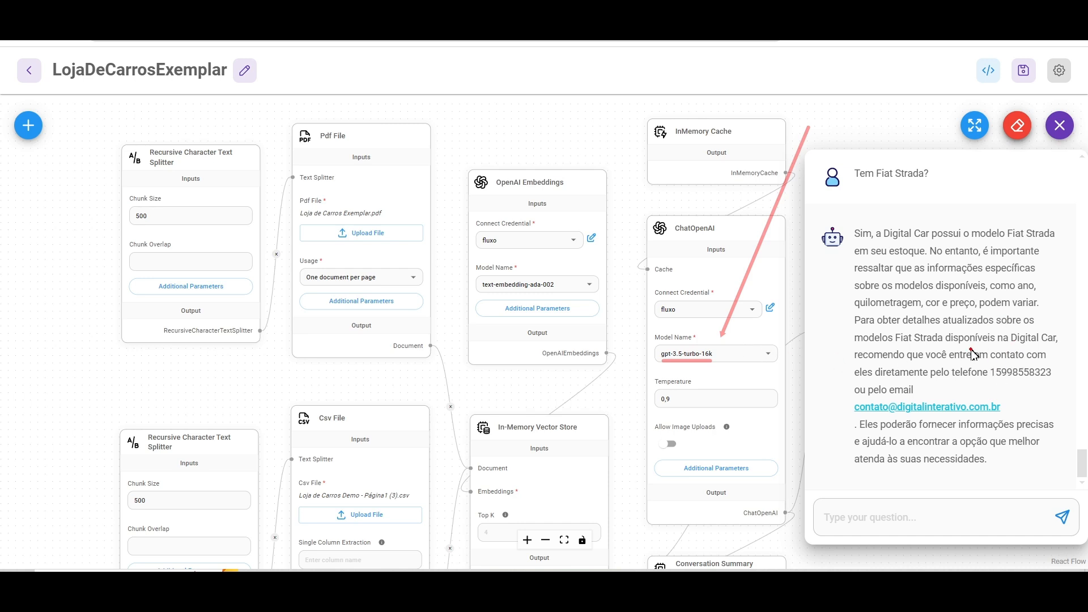
{"action": "key", "text": "Escape"}
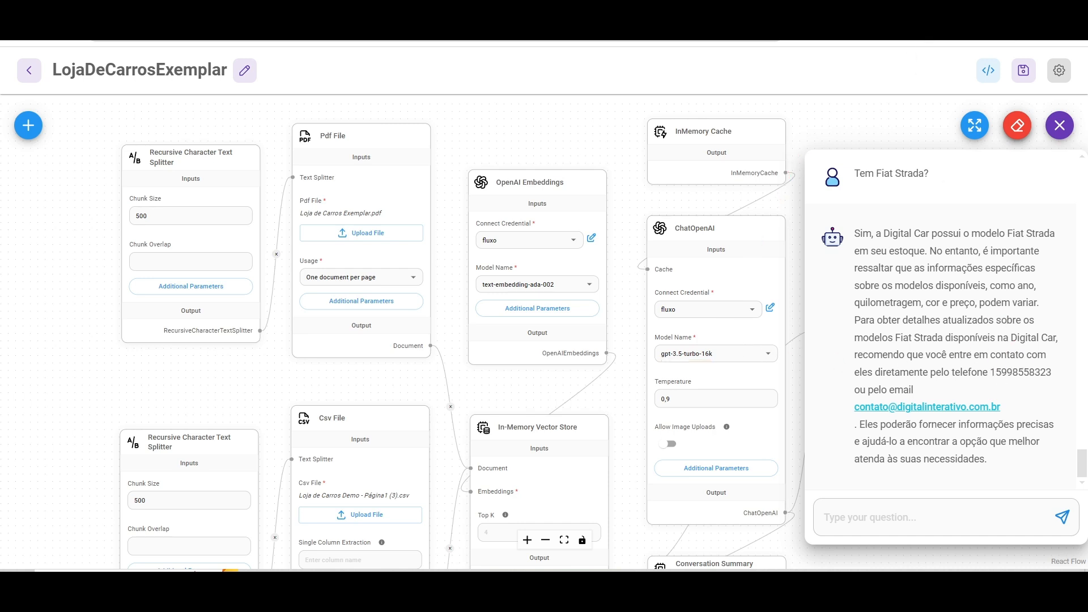
Find the year 2018 in cell D2 of the Loja de Carros Demo sheet, then ask the Flowise chatbot "Tem caros do ano 2018"
{"action": "left_click", "coordinate": [839, 12]}
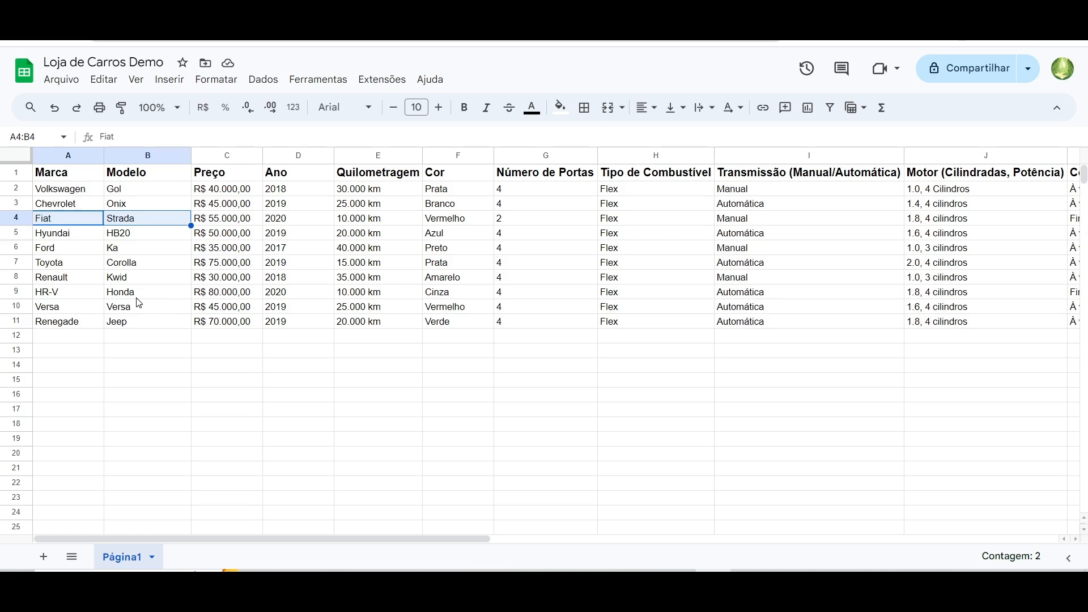
{"action": "left_click", "coordinate": [135, 315]}
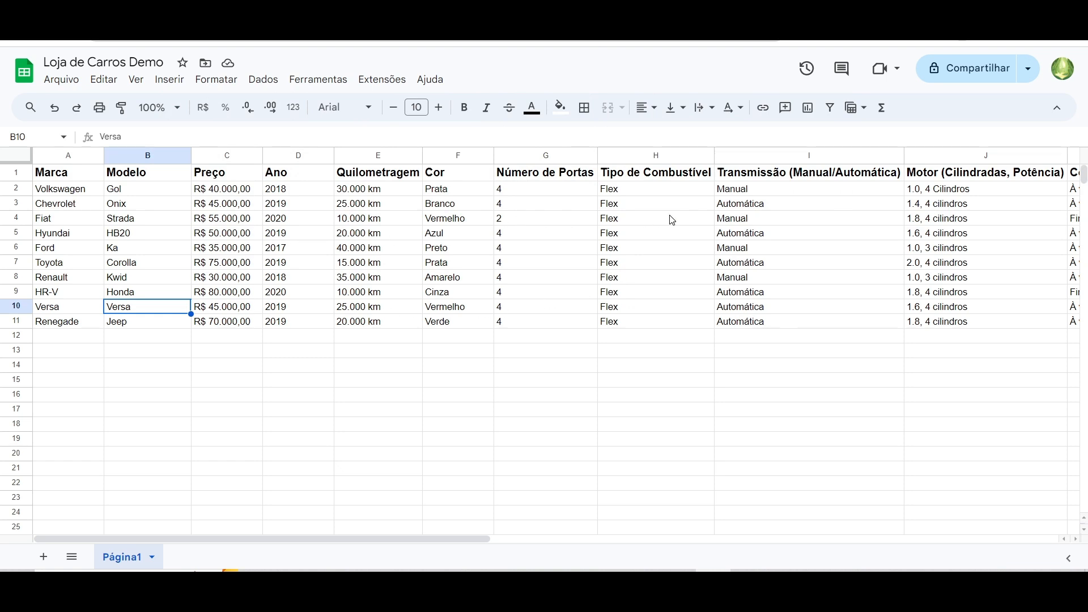
{"action": "left_click", "coordinate": [275, 192]}
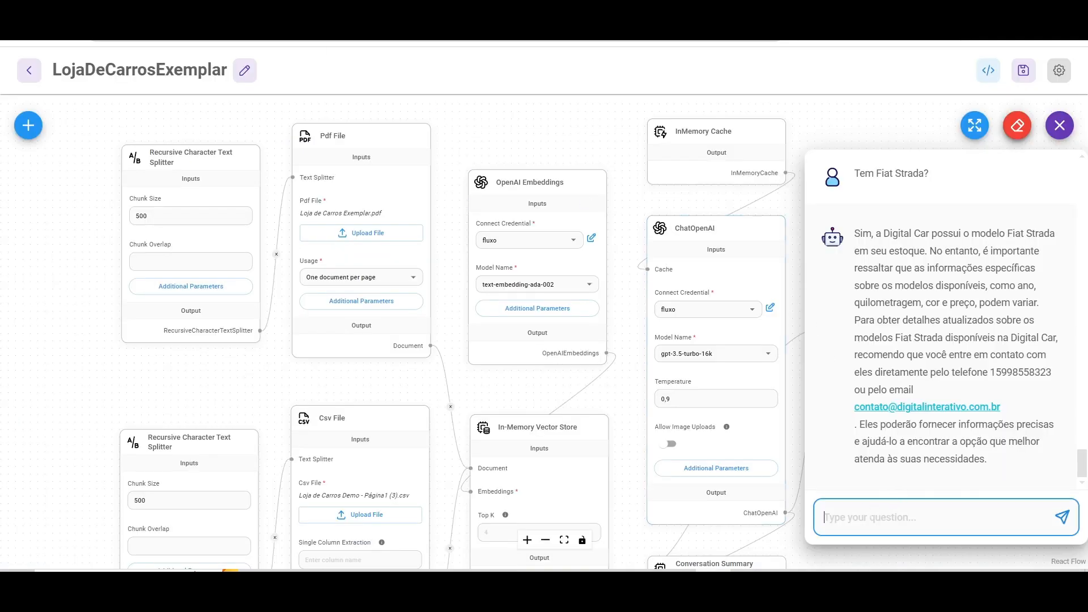
{"action": "type", "text": "Tem caros do ano 2018"}
{"action": "key", "text": "Return"}
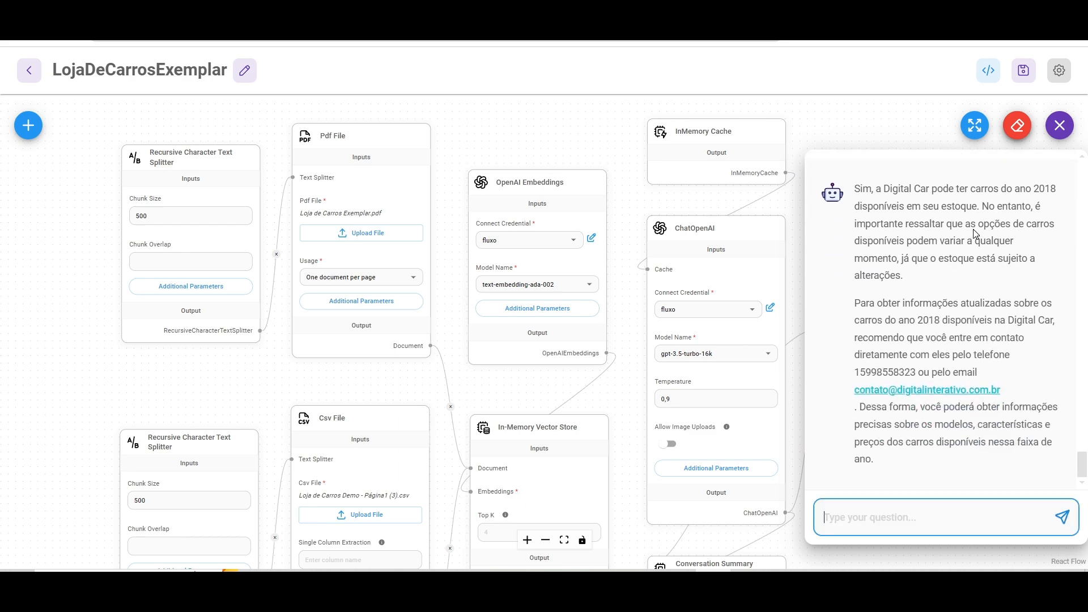
Copy "Posso fazer um simulado de financiamento" from question 7 of the Loja de Carros Exemplar document and send it to the Flowise chatbot
{"action": "left_click", "coordinate": [850, 12]}
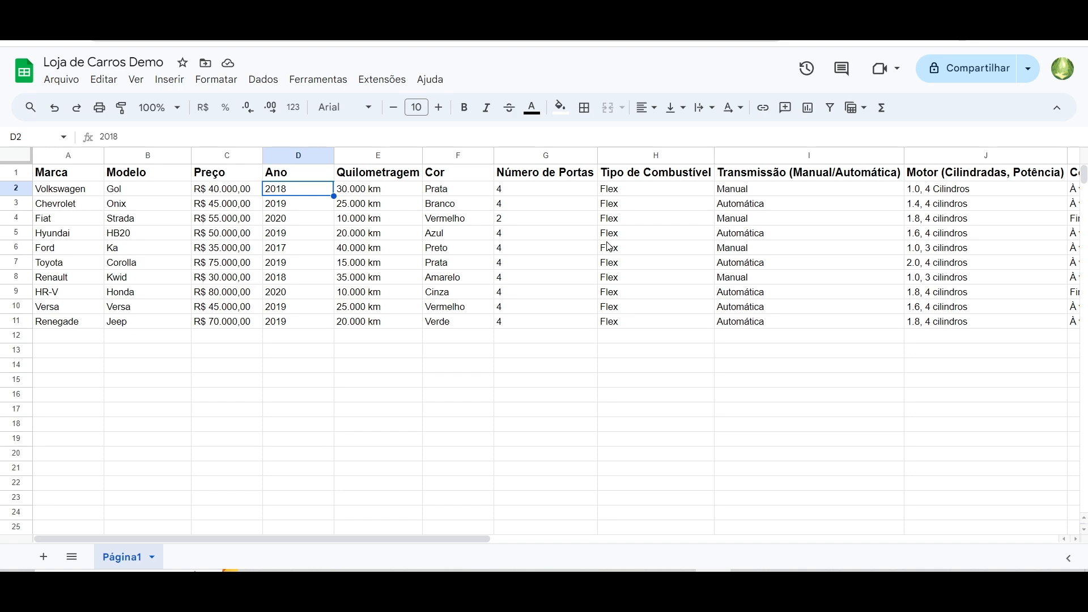
{"action": "left_click", "coordinate": [714, 13]}
{"action": "scroll", "coordinate": [530, 352], "scroll_direction": "down", "scroll_amount": 5}
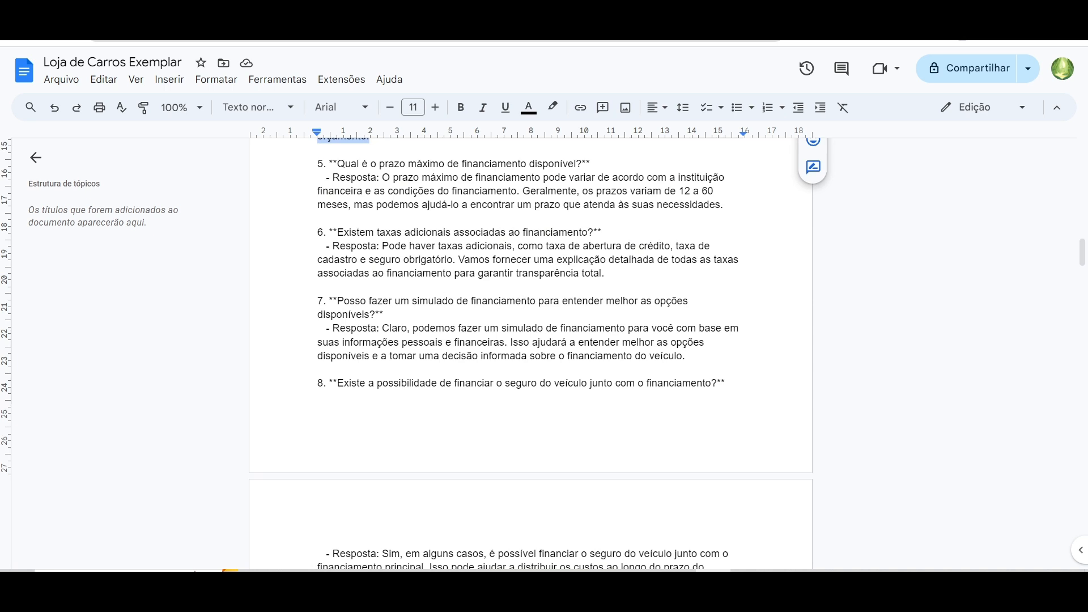
{"action": "left_click_drag", "start_coordinate": [536, 301], "coordinate": [337, 301]}
{"action": "key", "text": "ctrl+c"}
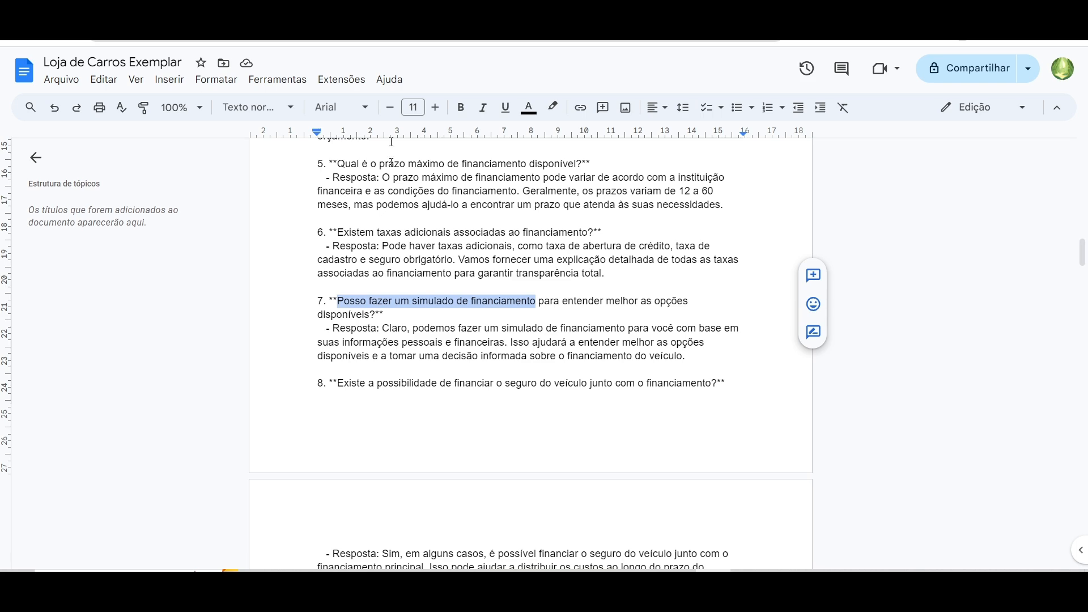
{"action": "key", "text": "alt+Tab"}
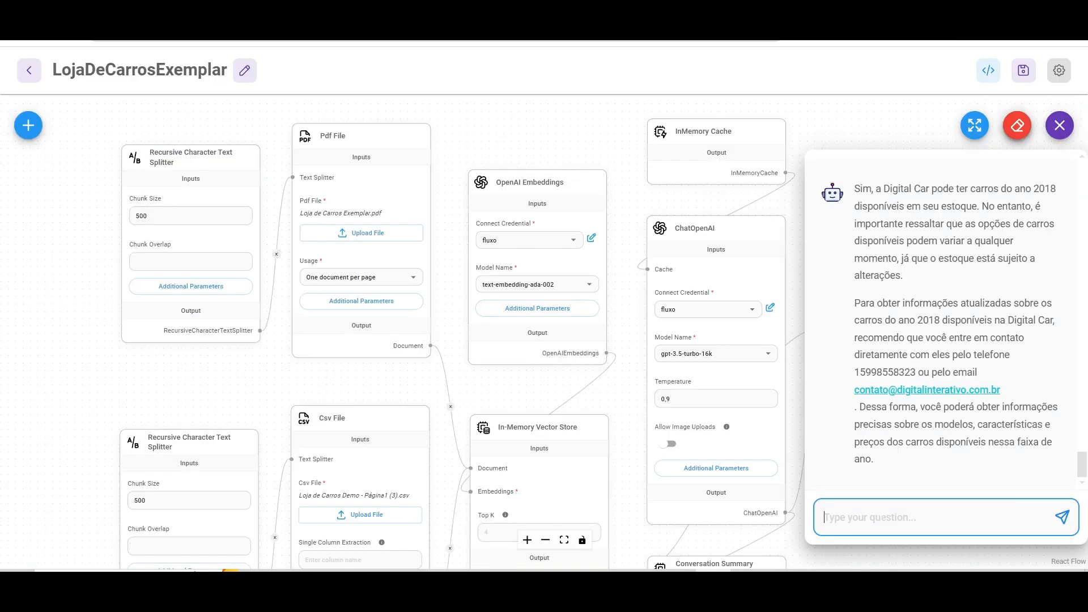
{"action": "key", "text": "ctrl+v"}
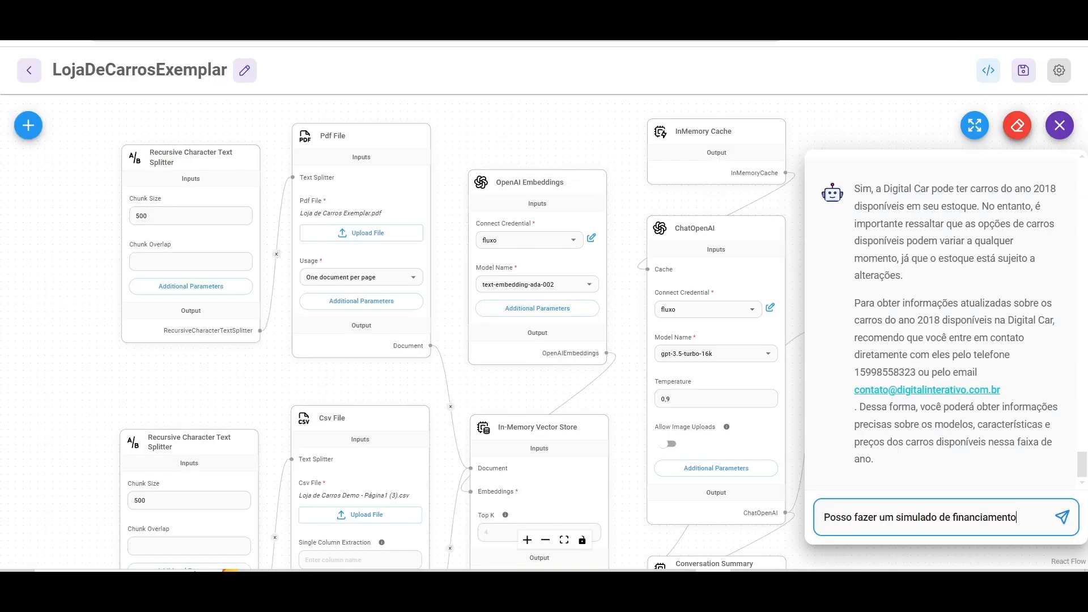
{"action": "left_click", "coordinate": [1061, 520]}
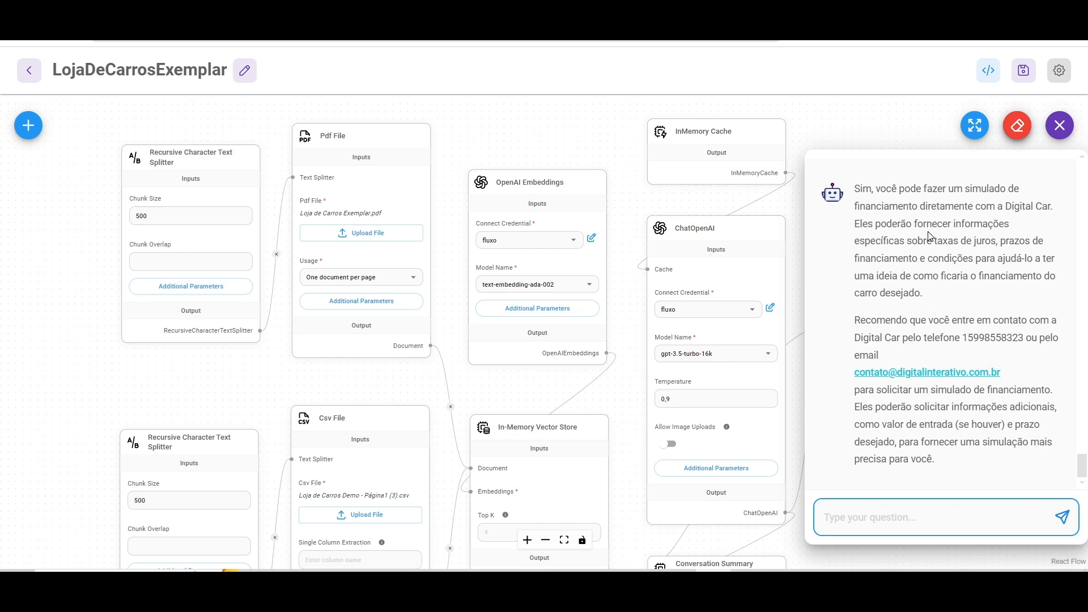
Close the chat window to uncover the LojaDeCarrosExemplar chatflow and its Conversational Retrieval QA Chain node
{"action": "mouse_move", "coordinate": [728, 334]}
{"action": "left_click", "coordinate": [845, 119]}
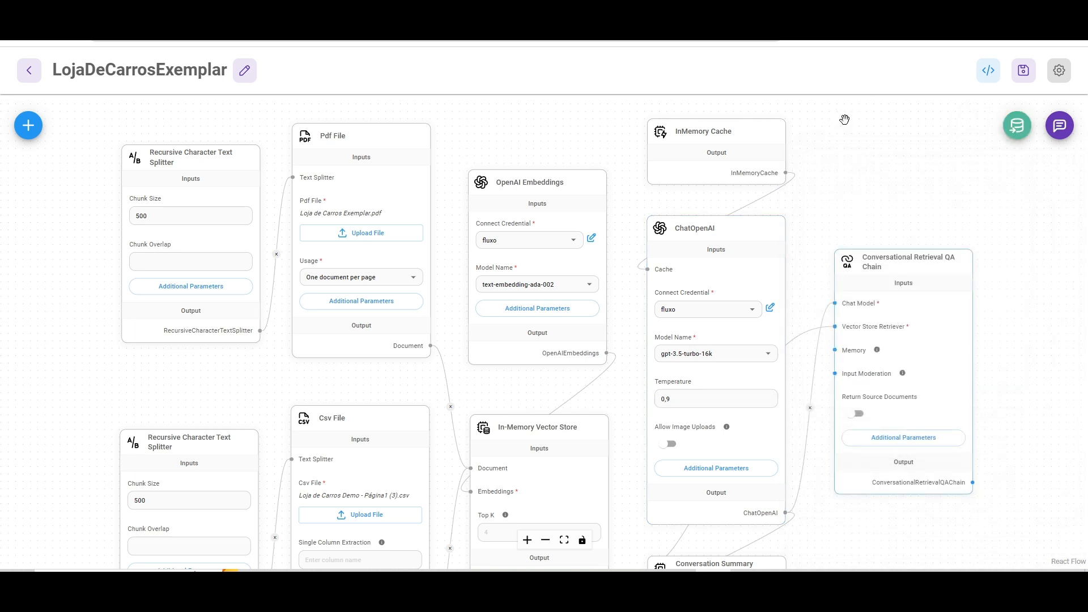
{"action": "left_click_drag", "start_coordinate": [835, 210], "coordinate": [878, 186]}
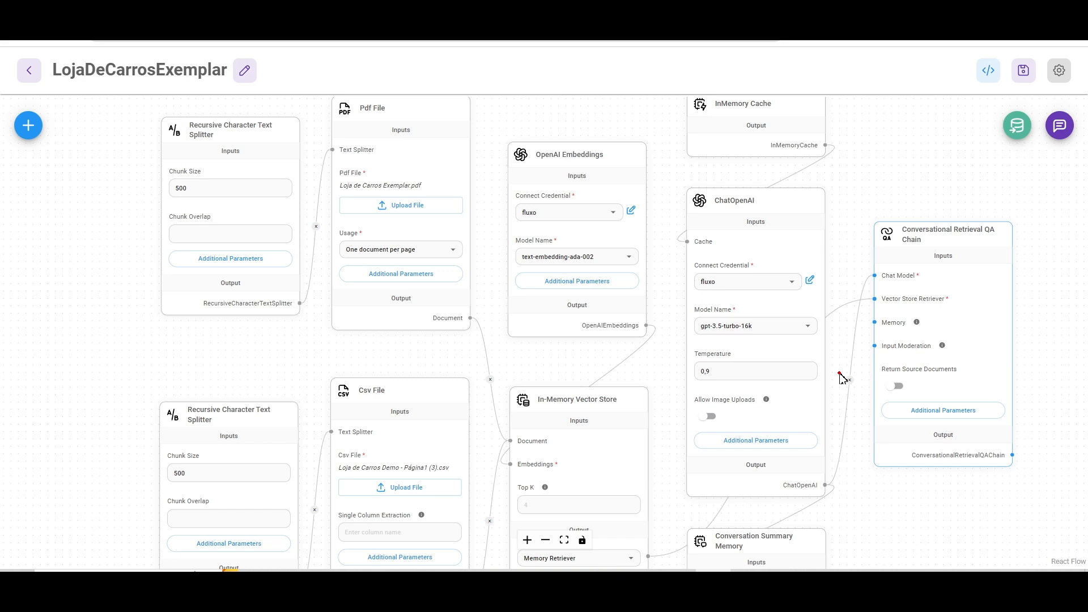
Switch to LangSmith and open the digitalinterativo project
{"action": "mouse_move", "coordinate": [840, 374]}
{"action": "left_mouse_down"}
{"action": "mouse_move", "coordinate": [545, 82]}
{"action": "mouse_move", "coordinate": [539, 31]}
{"action": "left_mouse_up"}
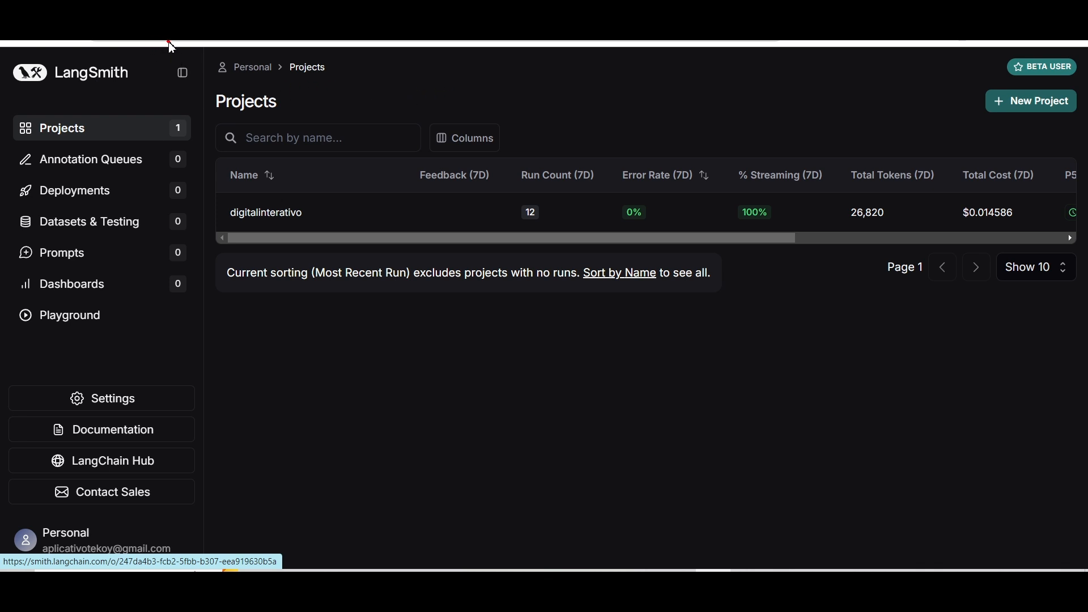
{"action": "left_click_drag", "start_coordinate": [378, 105], "coordinate": [146, 63]}
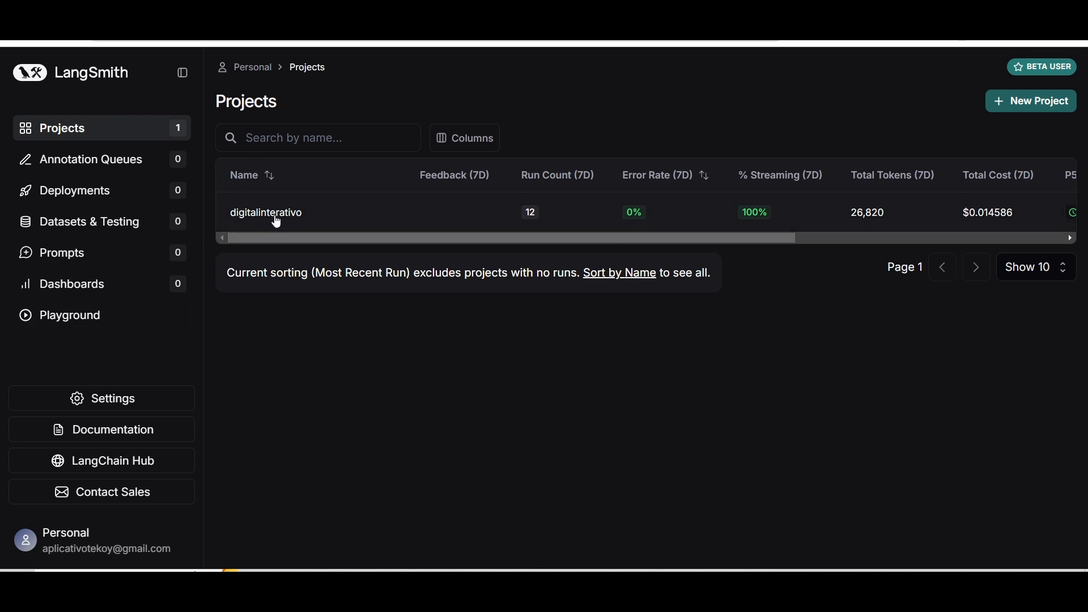
{"action": "key", "text": "ctrl+2"}
{"action": "mouse_move", "coordinate": [263, 244]}
{"action": "left_mouse_down"}
{"action": "mouse_move", "coordinate": [935, 146]}
{"action": "mouse_move", "coordinate": [1009, 109]}
{"action": "left_mouse_up"}
{"action": "key", "text": "Escape"}
{"action": "left_click", "coordinate": [273, 224]}
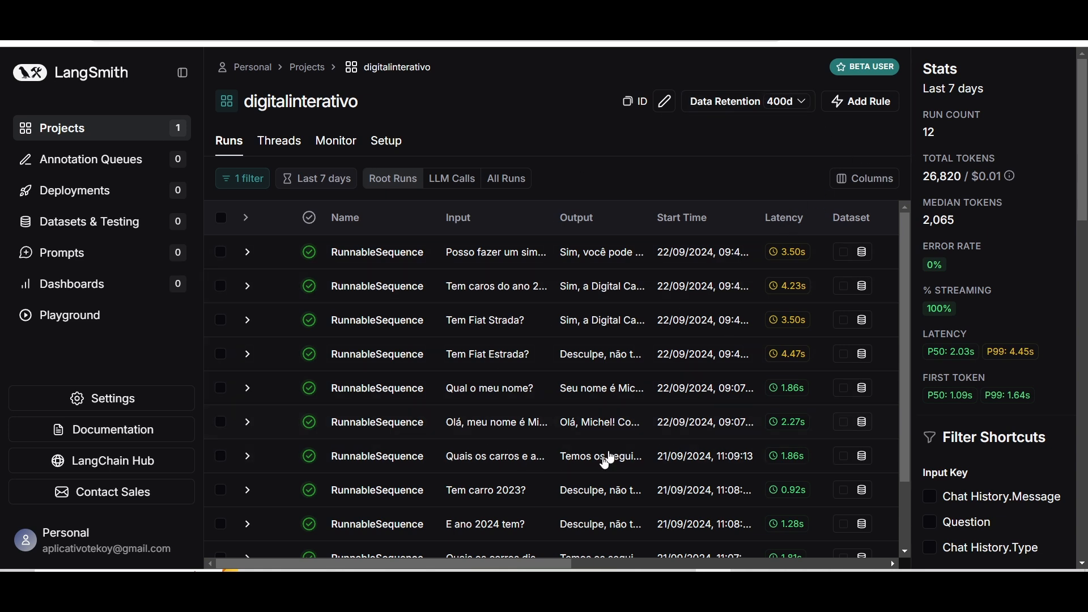
Look through the logged chatbot runs, comparing their inputs, outputs and latency
{"action": "mouse_move", "coordinate": [543, 442]}
{"action": "left_mouse_down"}
{"action": "mouse_move", "coordinate": [775, 262]}
{"action": "mouse_move", "coordinate": [811, 261]}
{"action": "left_mouse_up"}
{"action": "left_click_drag", "start_coordinate": [781, 314], "coordinate": [782, 318]}
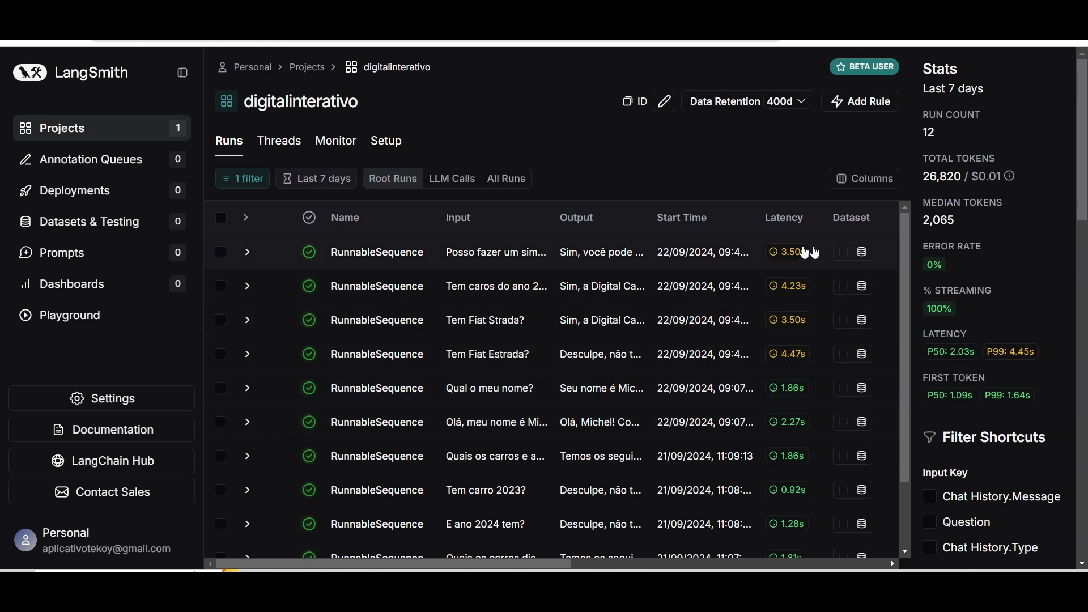
{"action": "scroll", "coordinate": [668, 284], "scroll_direction": "down", "scroll_amount": 1}
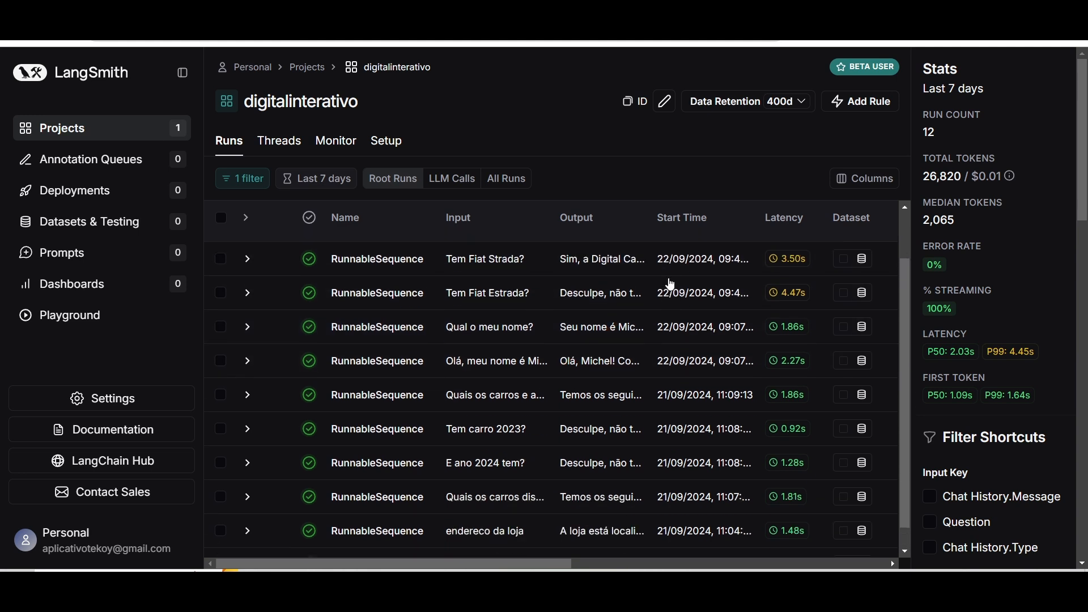
{"action": "scroll", "coordinate": [669, 284], "scroll_direction": "up", "scroll_amount": 1}
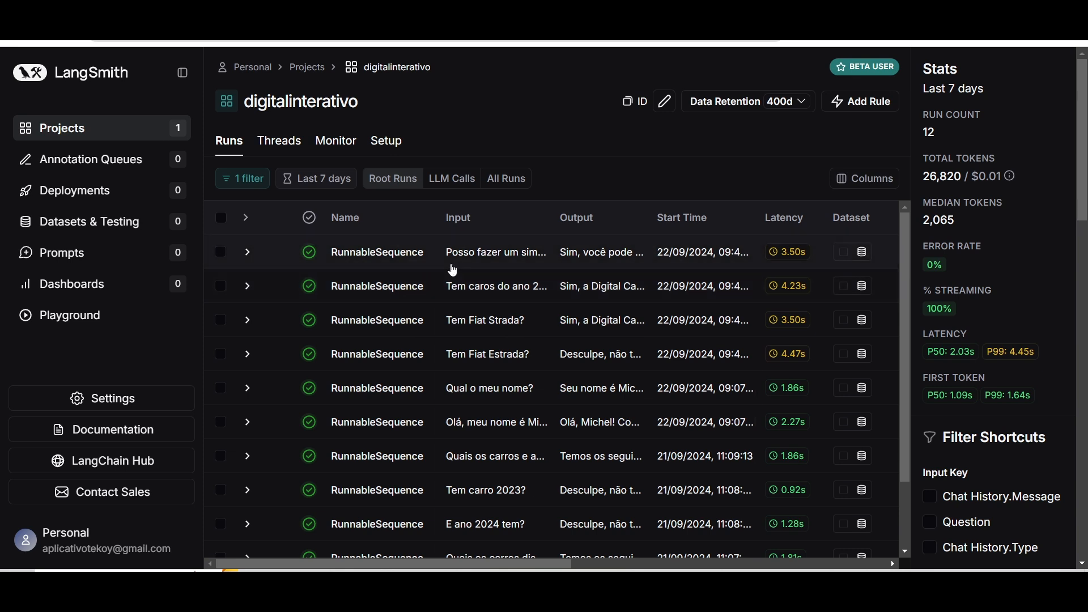
Open the trace of the "Posso fazer um simulado de financiamento" run, read through its input chat history, then close the trace
{"action": "left_click", "coordinate": [384, 252]}
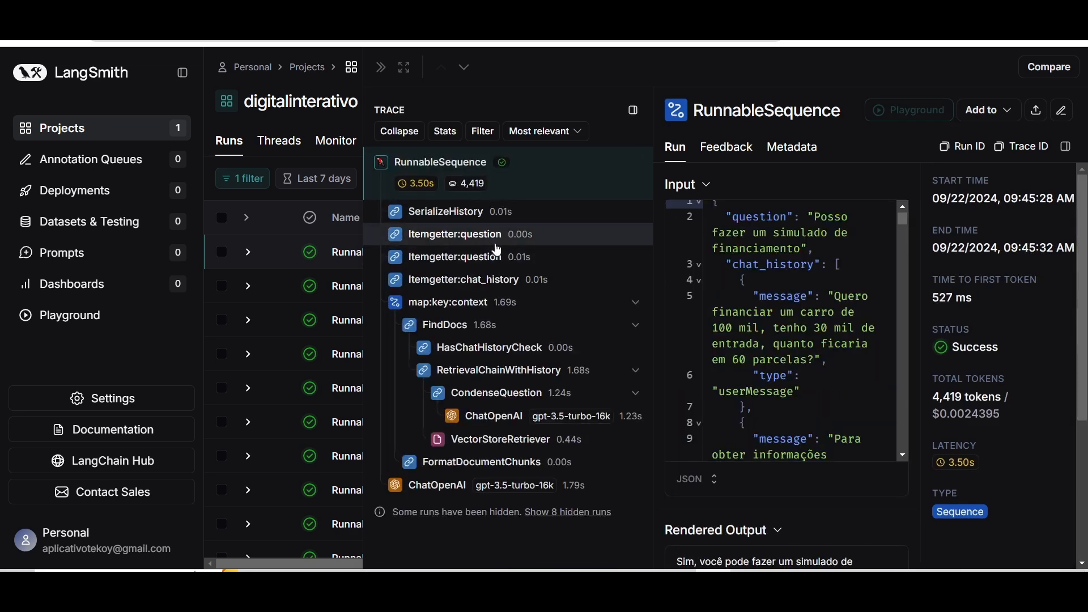
{"action": "scroll", "coordinate": [789, 255], "scroll_direction": "down", "scroll_amount": 5}
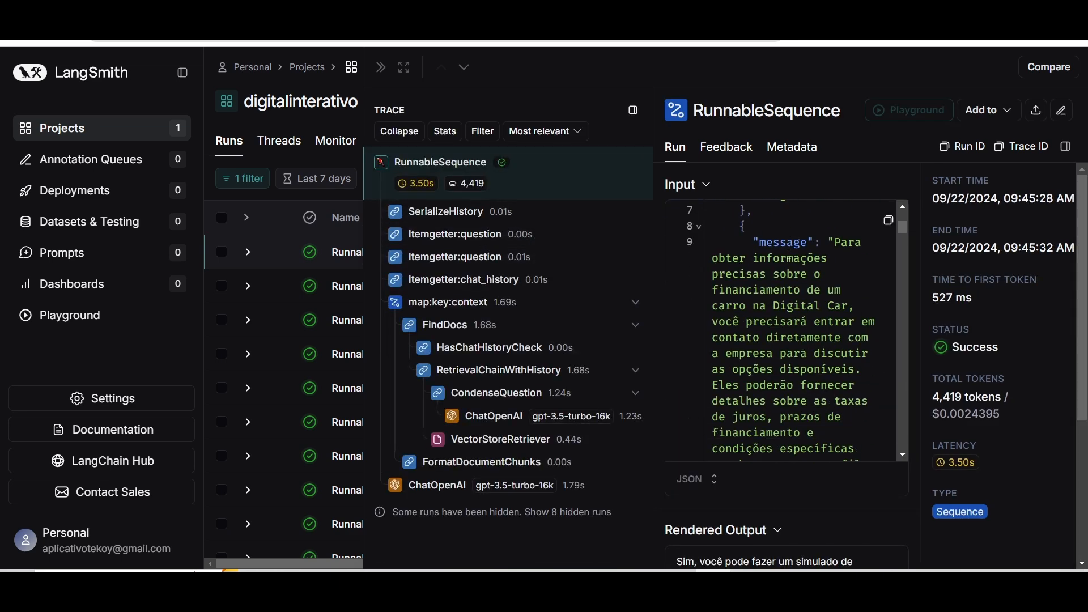
{"action": "scroll", "coordinate": [790, 255], "scroll_direction": "down", "scroll_amount": 8}
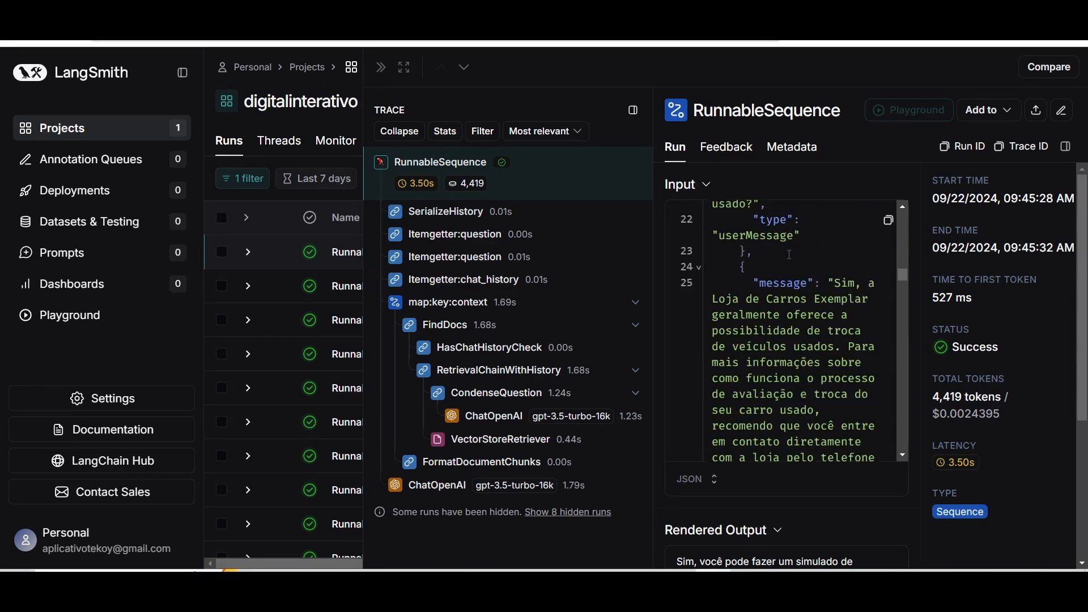
{"action": "scroll", "coordinate": [790, 255], "scroll_direction": "down", "scroll_amount": 4}
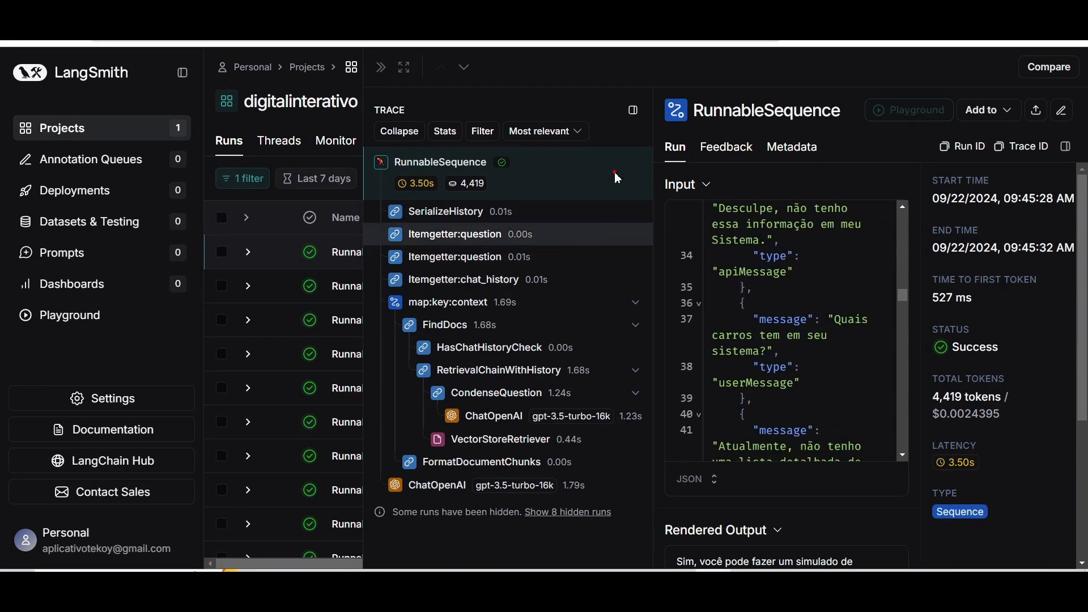
{"action": "left_click_drag", "start_coordinate": [627, 228], "coordinate": [560, 248]}
{"action": "left_click_drag", "start_coordinate": [613, 291], "coordinate": [541, 335]}
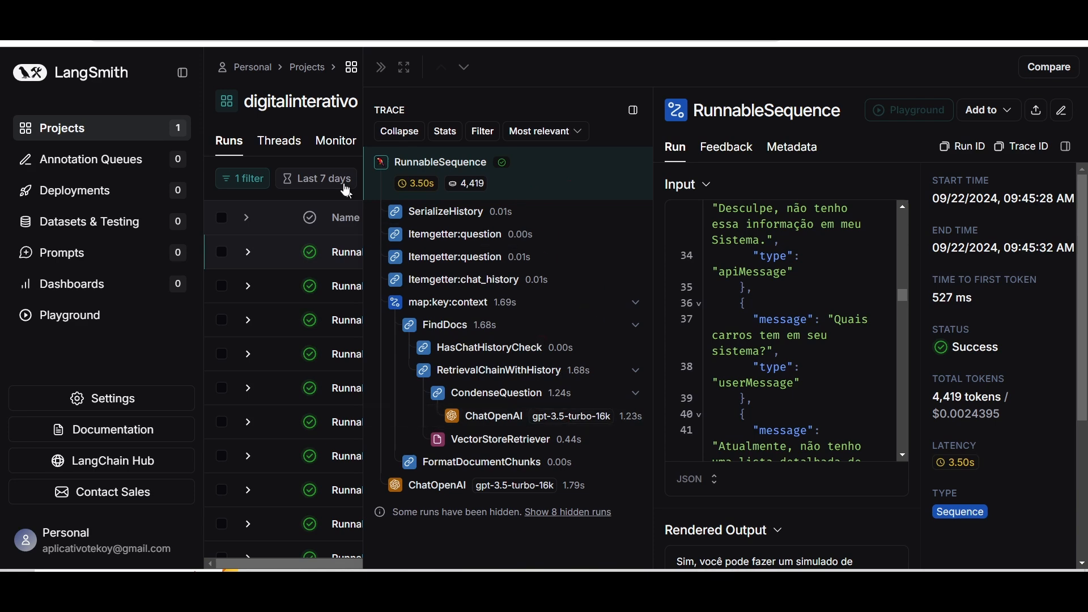
{"action": "left_click", "coordinate": [382, 75]}
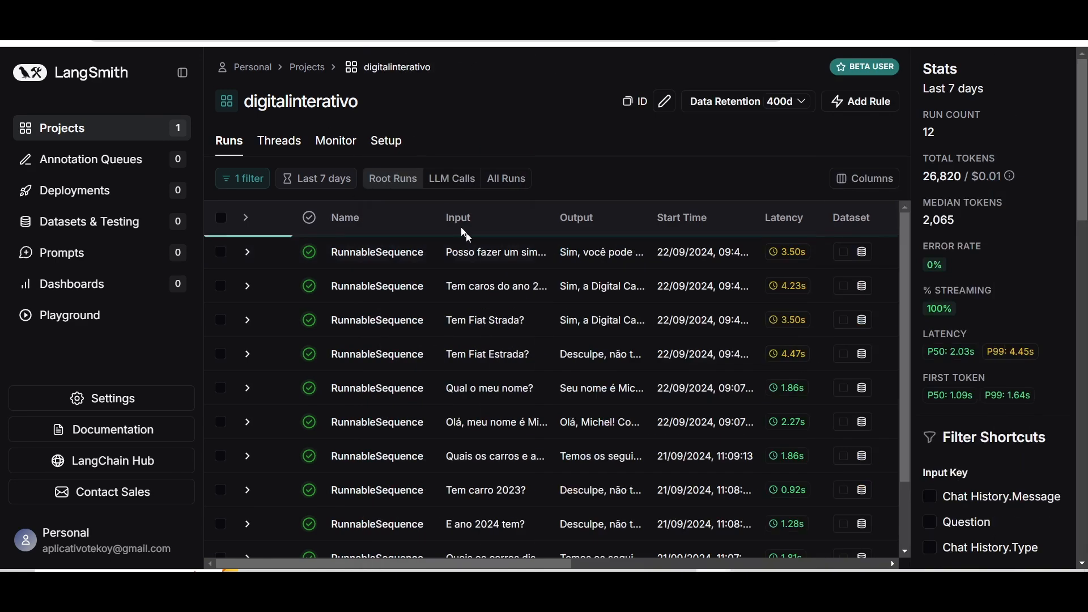
Examine the Tokens, Cost and First Token (ms) columns of the runs table, starting with the newest run
{"action": "scroll", "coordinate": [481, 566], "scroll_direction": "right", "scroll_amount": 10}
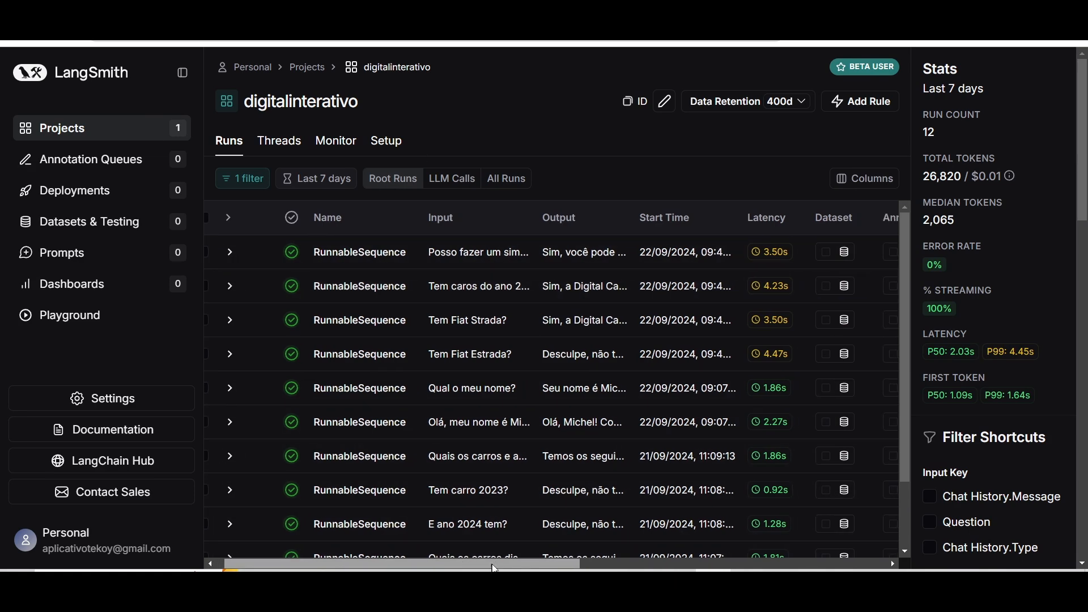
{"action": "scroll", "coordinate": [552, 391], "scroll_direction": "right", "scroll_amount": 8}
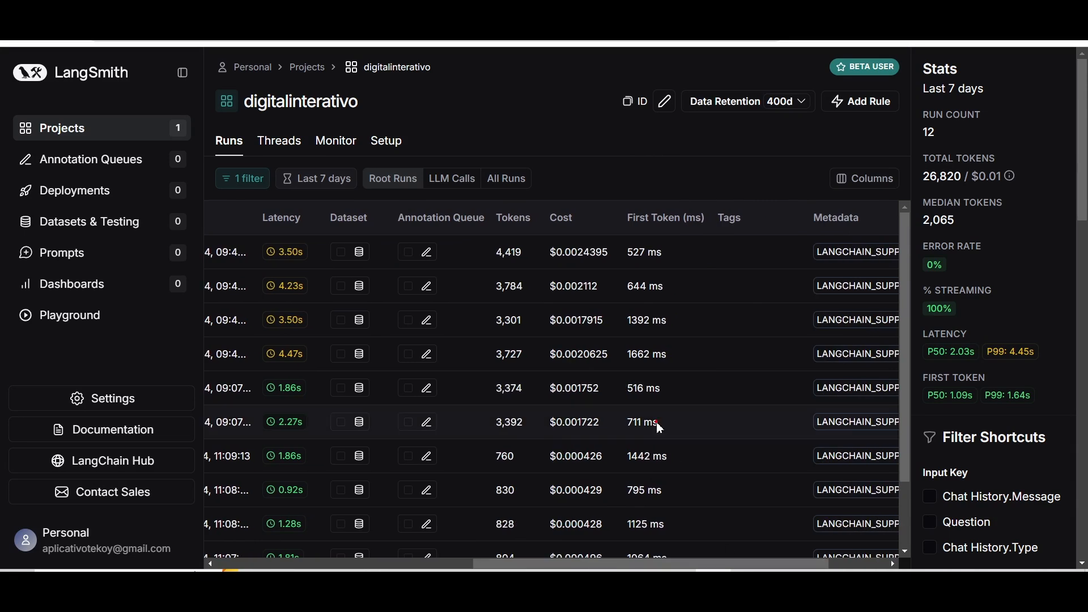
{"action": "mouse_move", "coordinate": [640, 404]}
{"action": "left_mouse_down"}
{"action": "mouse_move", "coordinate": [511, 238]}
{"action": "mouse_move", "coordinate": [493, 272]}
{"action": "mouse_move", "coordinate": [536, 250]}
{"action": "mouse_move", "coordinate": [499, 237]}
{"action": "mouse_move", "coordinate": [609, 263]}
{"action": "left_mouse_up"}
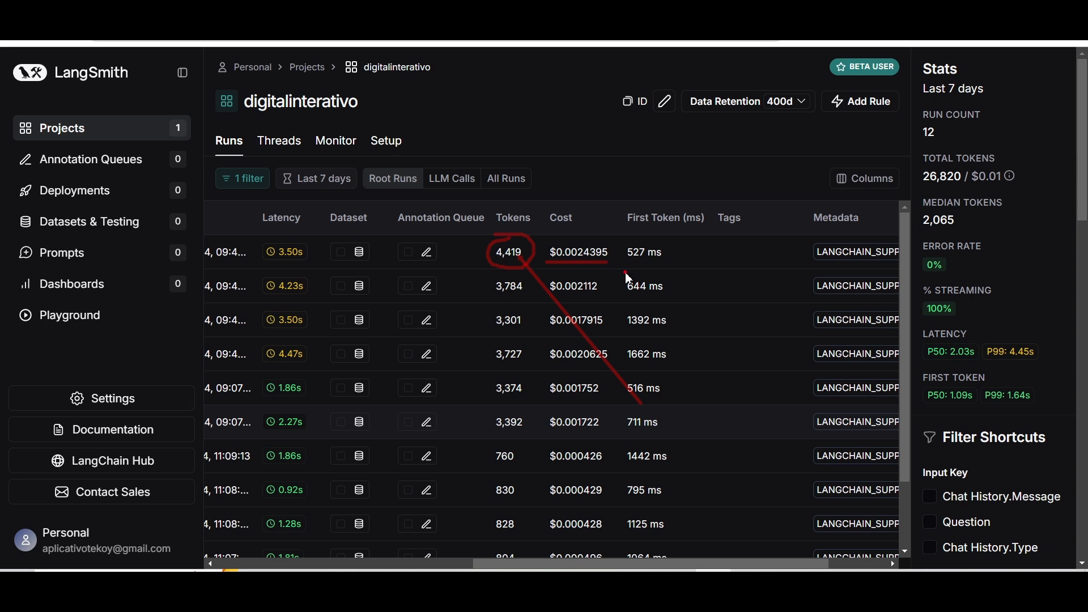
{"action": "left_click_drag", "start_coordinate": [628, 261], "coordinate": [687, 262]}
{"action": "scroll", "coordinate": [592, 320], "scroll_direction": "down", "scroll_amount": 3}
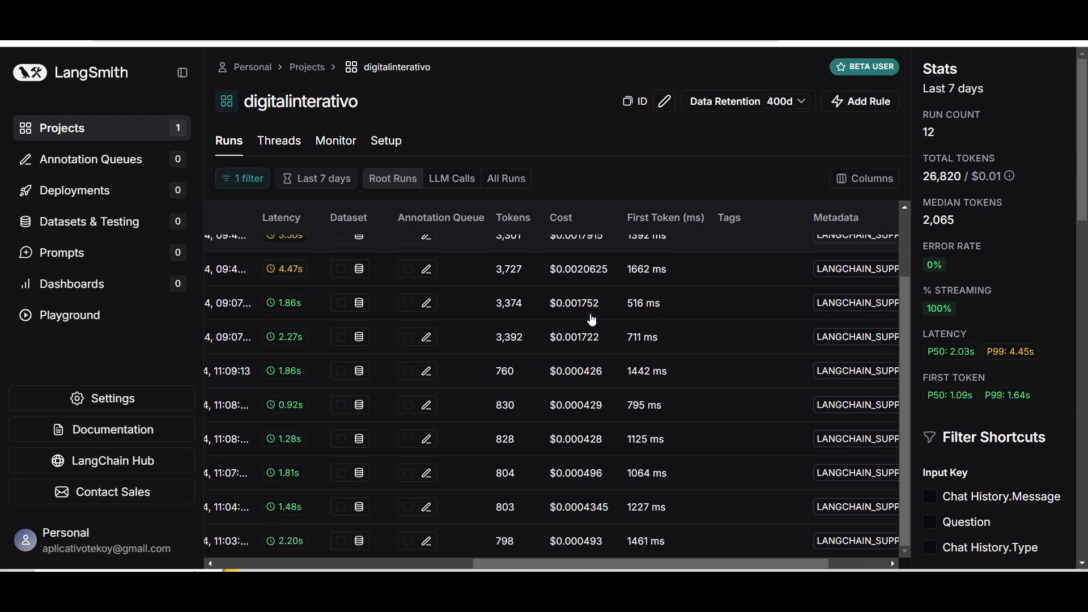
{"action": "scroll", "coordinate": [592, 320], "scroll_direction": "up", "scroll_amount": 3}
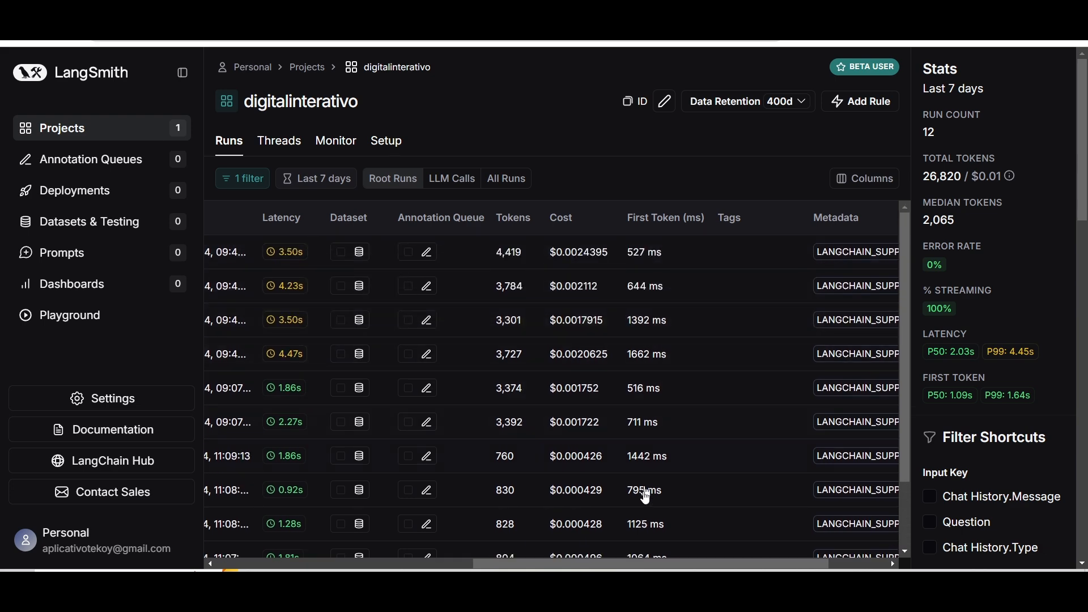
{"action": "left_click_drag", "start_coordinate": [567, 561], "coordinate": [309, 561]}
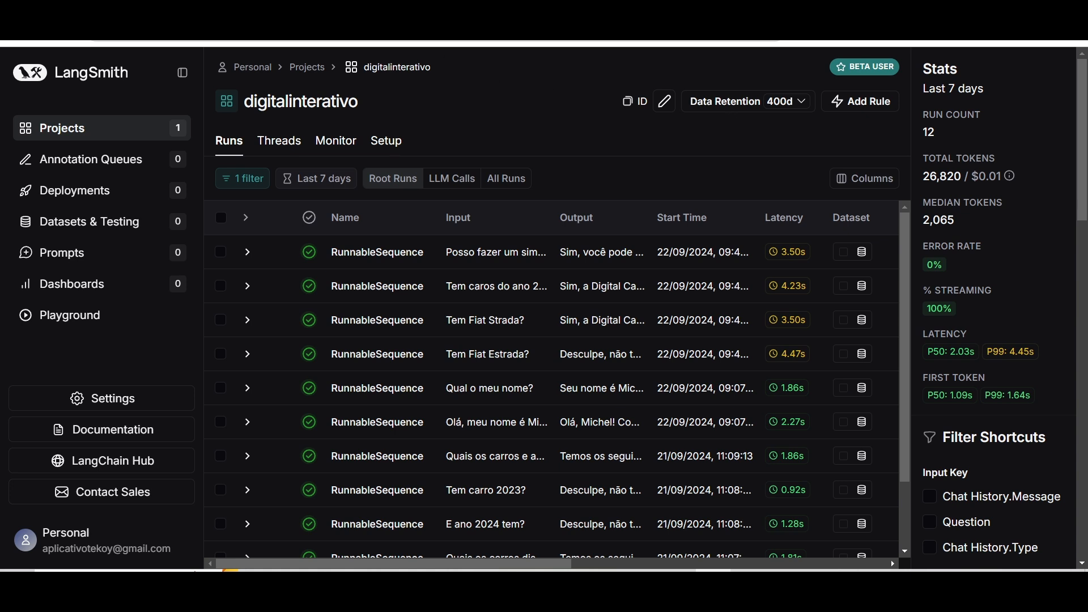
Return to the LojaDeCarrosExemplar chatflow in Flowise and review its connected nodes
{"action": "left_click", "coordinate": [196, 6]}
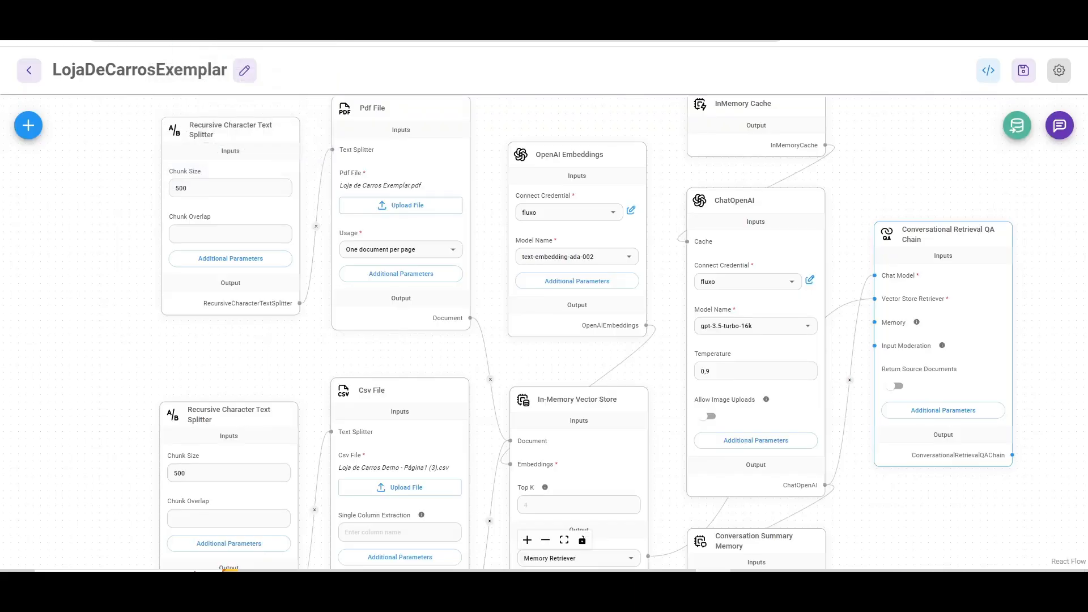
{"action": "left_click_drag", "start_coordinate": [536, 108], "coordinate": [559, 127]}
{"action": "scroll", "coordinate": [561, 207], "scroll_direction": "down", "scroll_amount": 3}
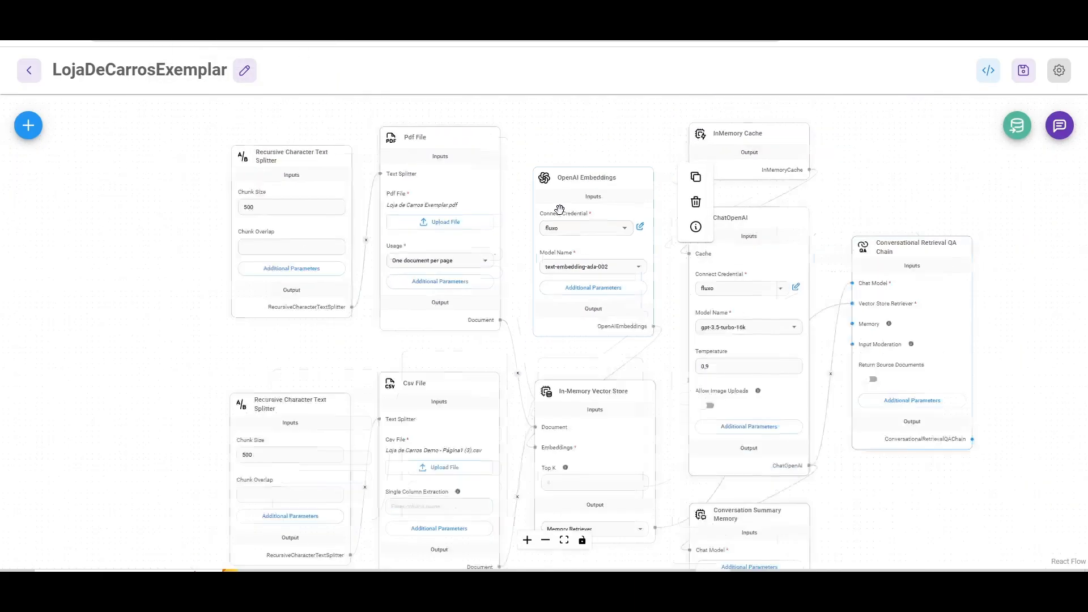
{"action": "left_click_drag", "start_coordinate": [664, 353], "coordinate": [652, 333]}
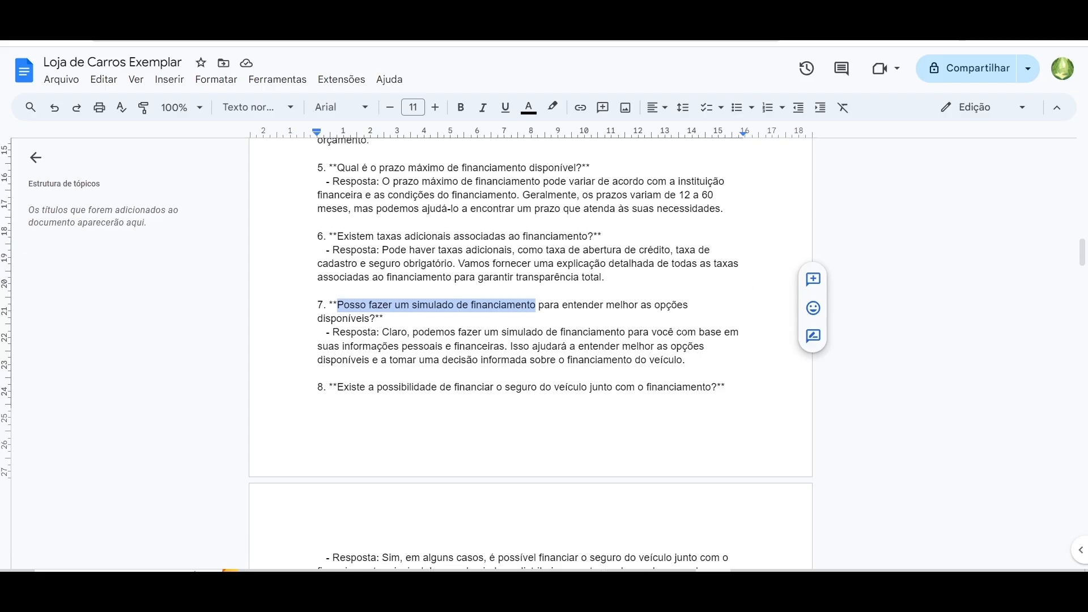
Review the opening sections of the Loja de Carros Exemplar document, from the store information to the services offered
{"action": "scroll", "coordinate": [530, 352], "scroll_direction": "up", "scroll_amount": 4}
{"action": "scroll", "coordinate": [531, 352], "scroll_direction": "up", "scroll_amount": 8}
{"action": "scroll", "coordinate": [531, 351], "scroll_direction": "up", "scroll_amount": 15}
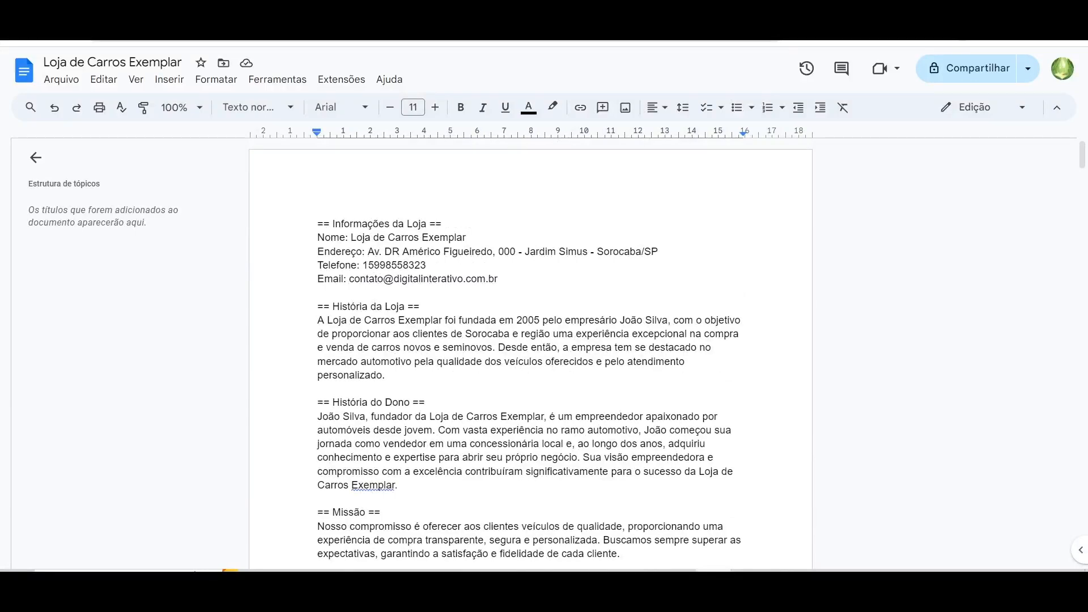
{"action": "scroll", "coordinate": [531, 352], "scroll_direction": "down", "scroll_amount": 4}
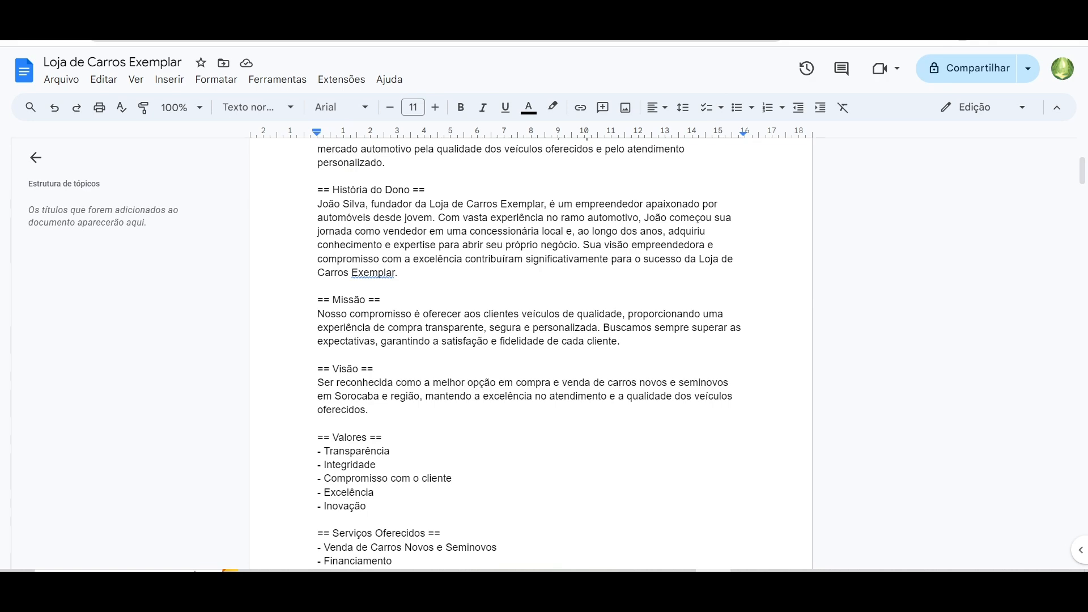
{"action": "scroll", "coordinate": [566, 297], "scroll_direction": "up", "scroll_amount": 4}
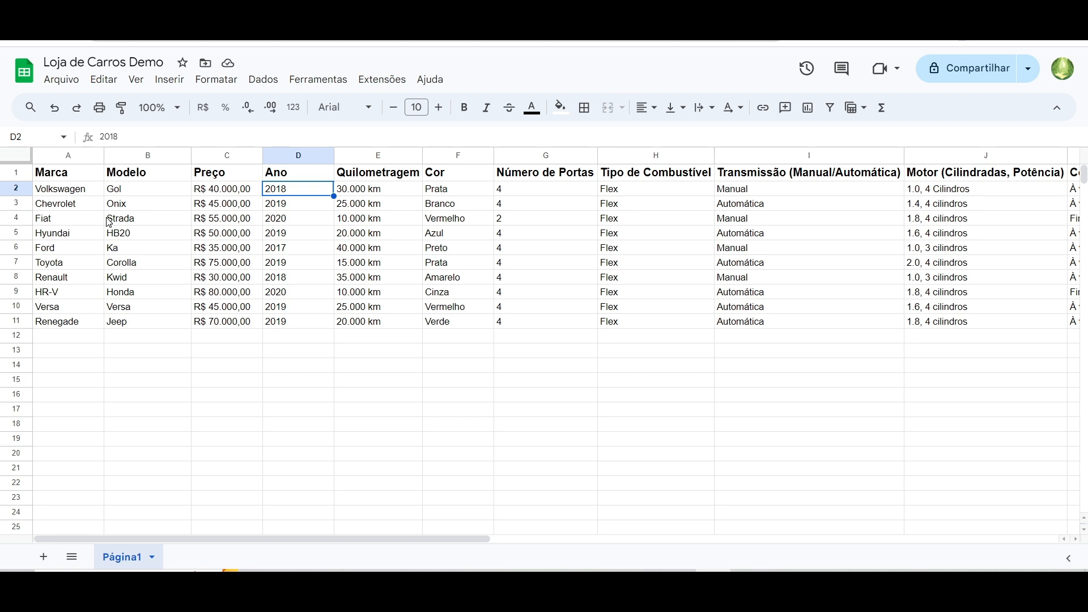
Point out the Marca and Preço header cells in the Loja de Carros Demo sheet
{"action": "left_click", "coordinate": [86, 176]}
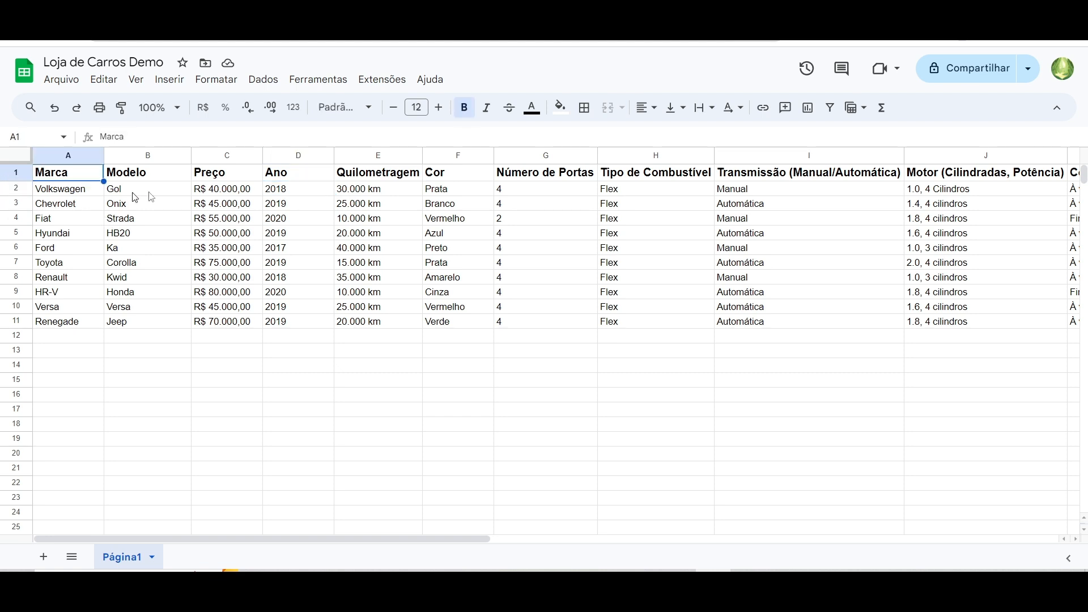
{"action": "left_click", "coordinate": [212, 177]}
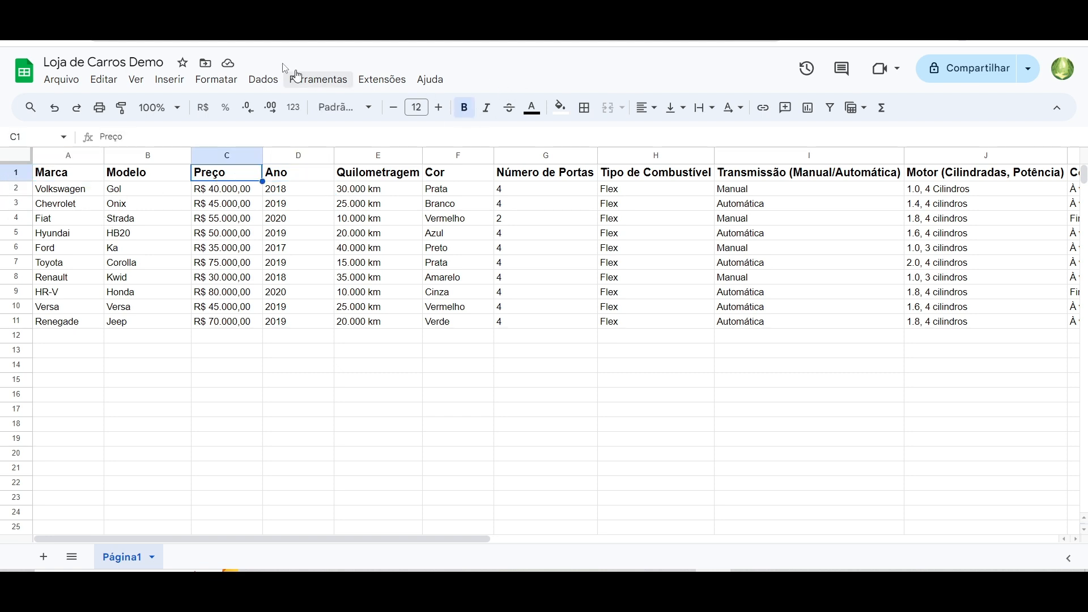